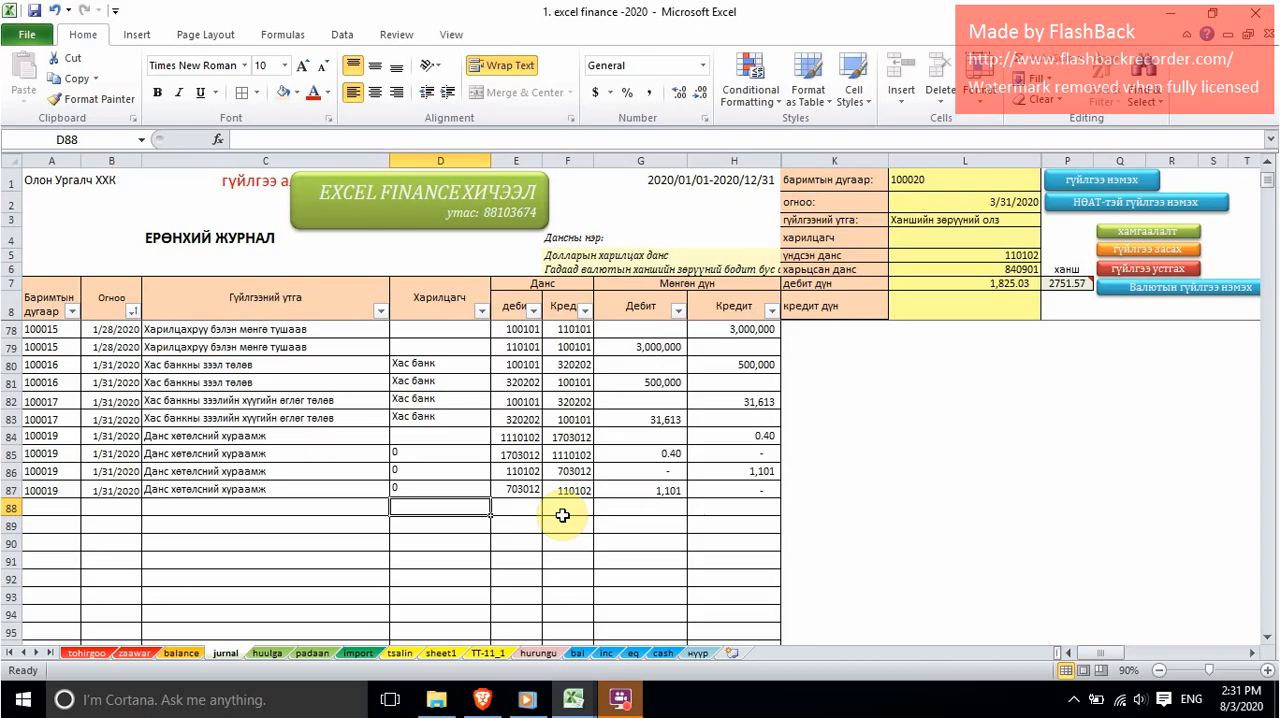
Step: Look over the dollar cash and dollar bank account rows, in tugrik and in currency, on the balance sheet
{"action": "left_click", "coordinate": [182, 652]}
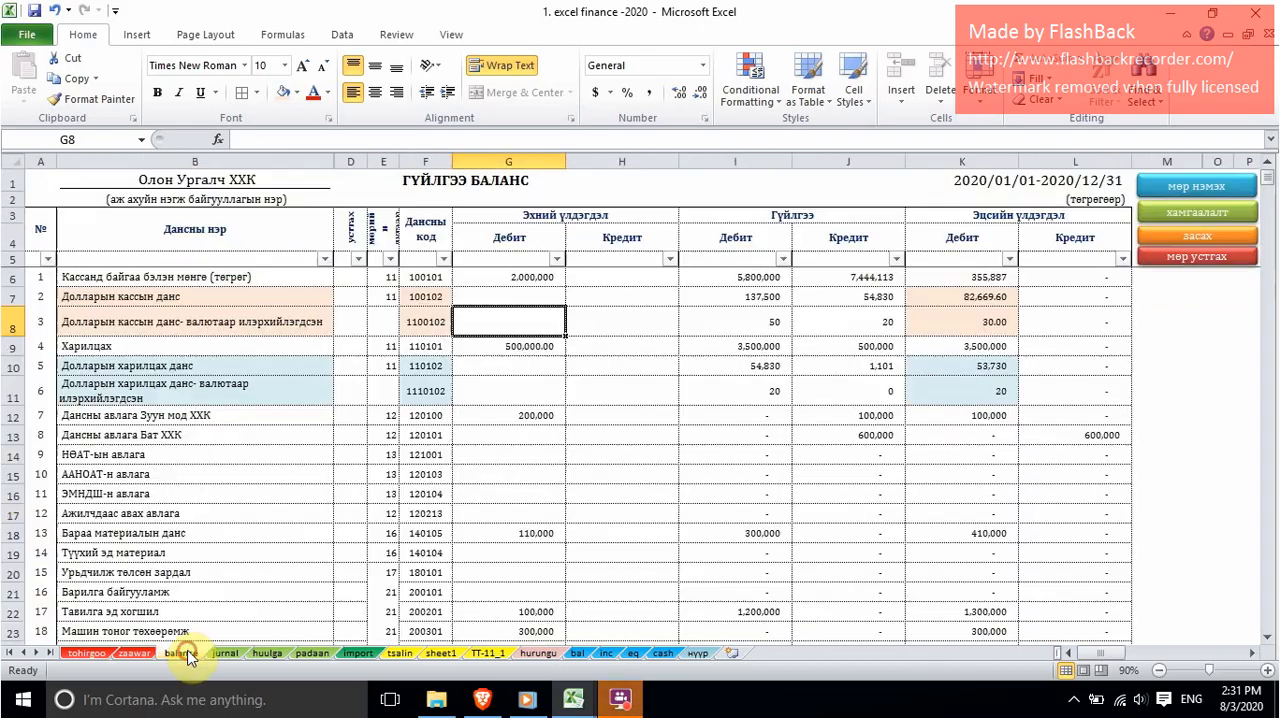
{"action": "left_click_drag", "start_coordinate": [100, 296], "coordinate": [214, 320]}
{"action": "left_click_drag", "start_coordinate": [148, 368], "coordinate": [152, 388]}
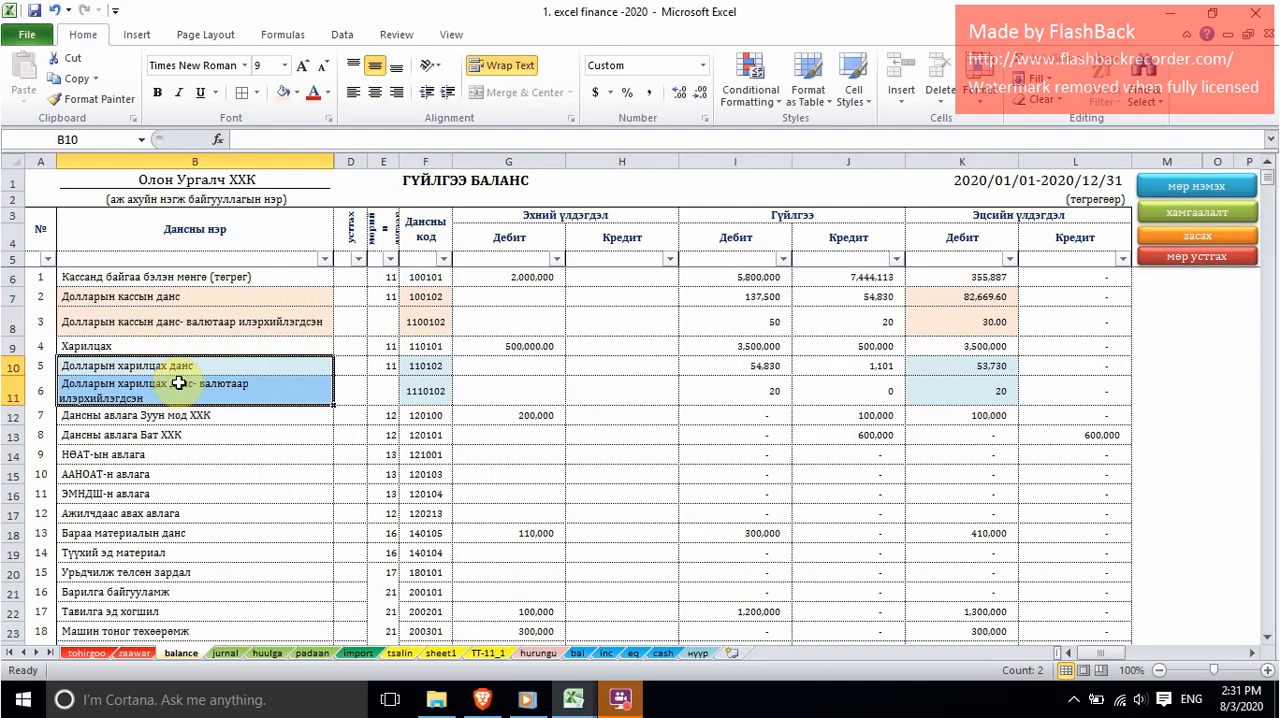
{"action": "left_click", "coordinate": [153, 297]}
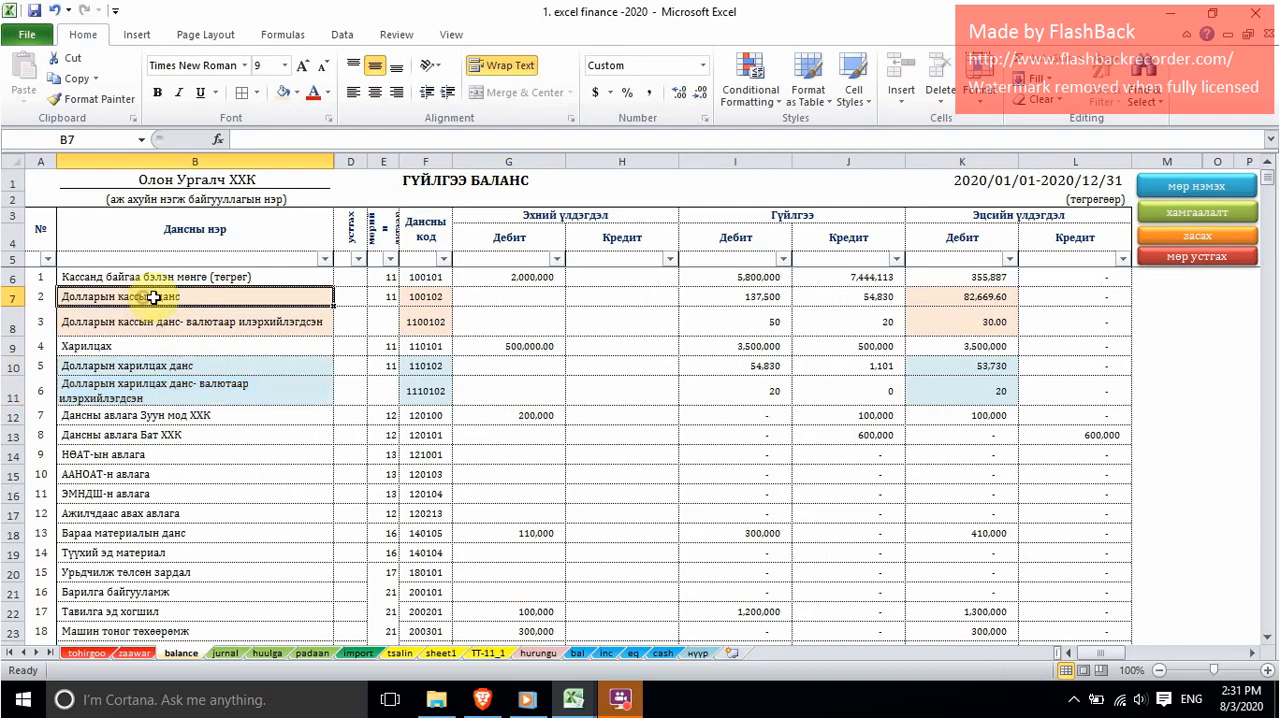
{"action": "left_click", "coordinate": [245, 322]}
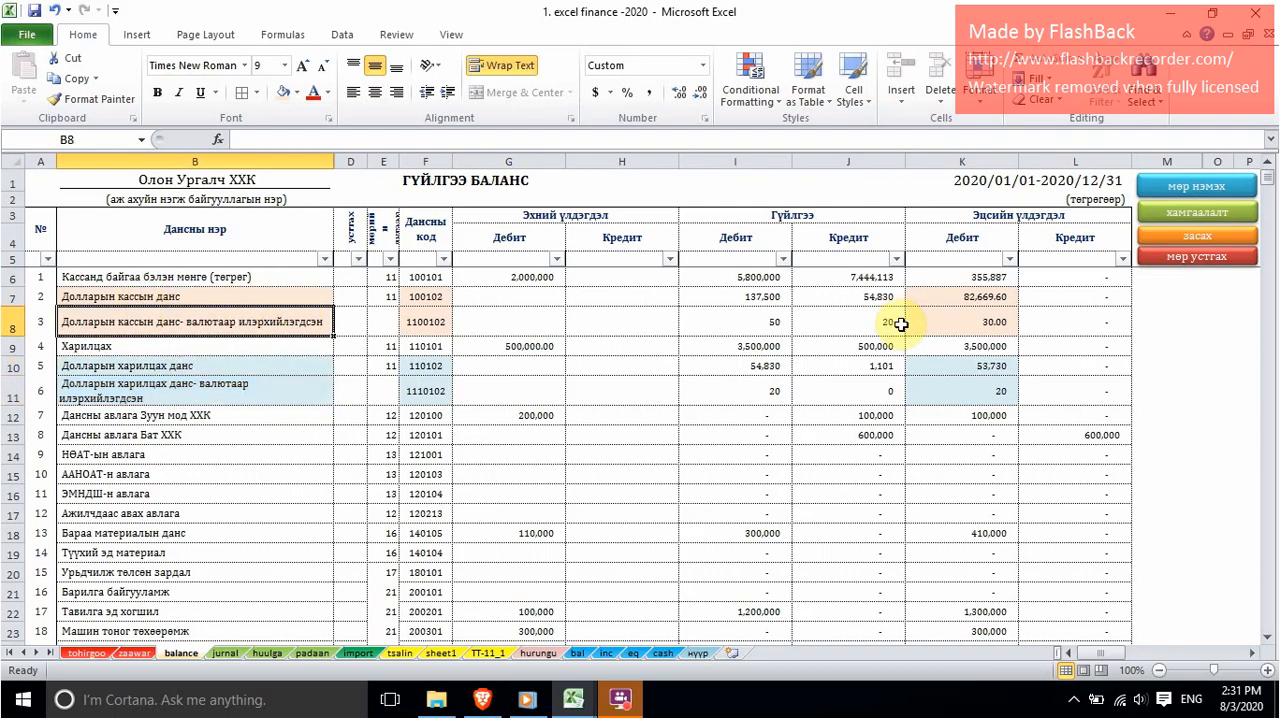
Step: Compare the dollar cash account's closing debit balances in tugrik (K7) and in currency (K8)
{"action": "left_click", "coordinate": [985, 323]}
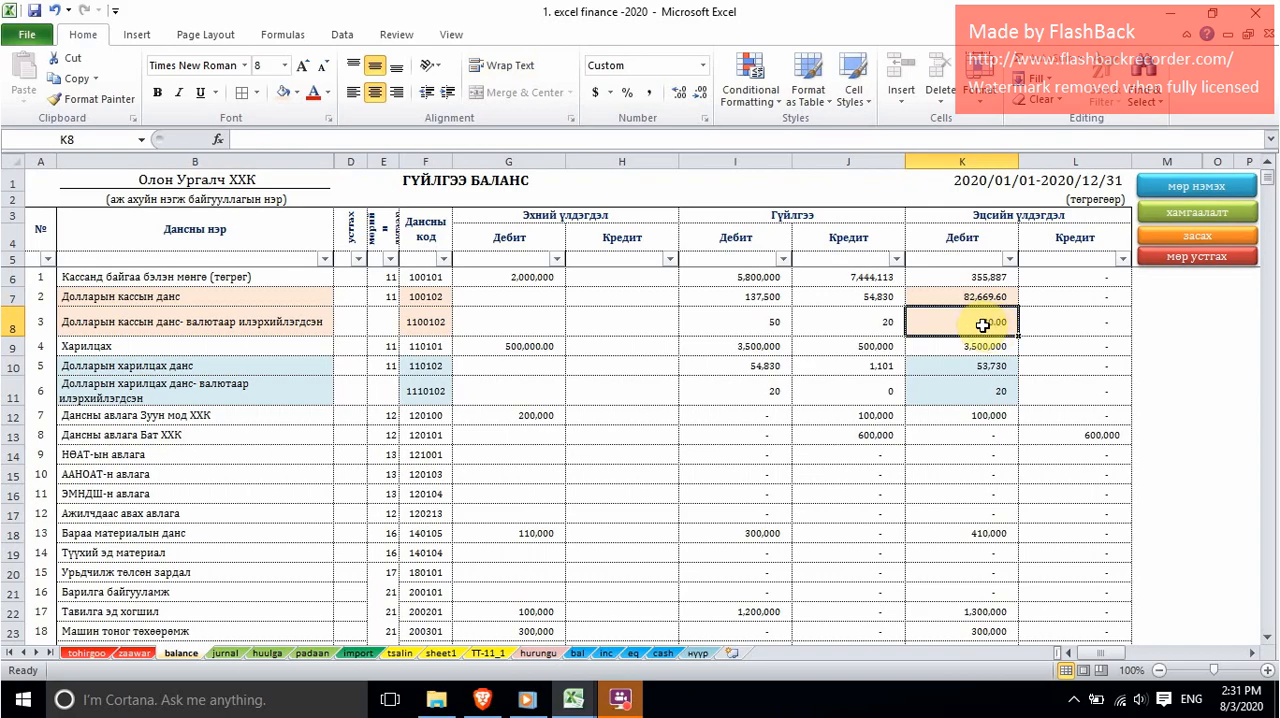
{"action": "left_click", "coordinate": [983, 296]}
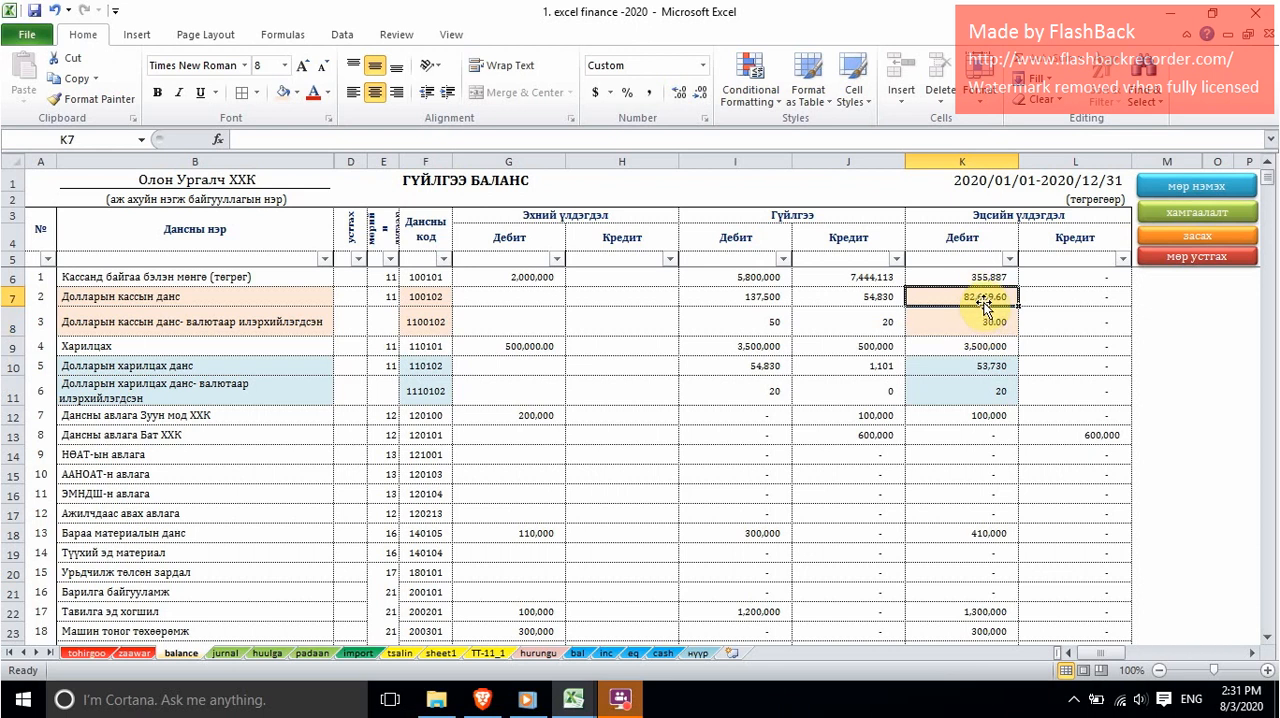
{"action": "left_click", "coordinate": [985, 322]}
{"action": "left_click", "coordinate": [984, 297]}
{"action": "left_click", "coordinate": [978, 320]}
{"action": "left_click", "coordinate": [982, 296]}
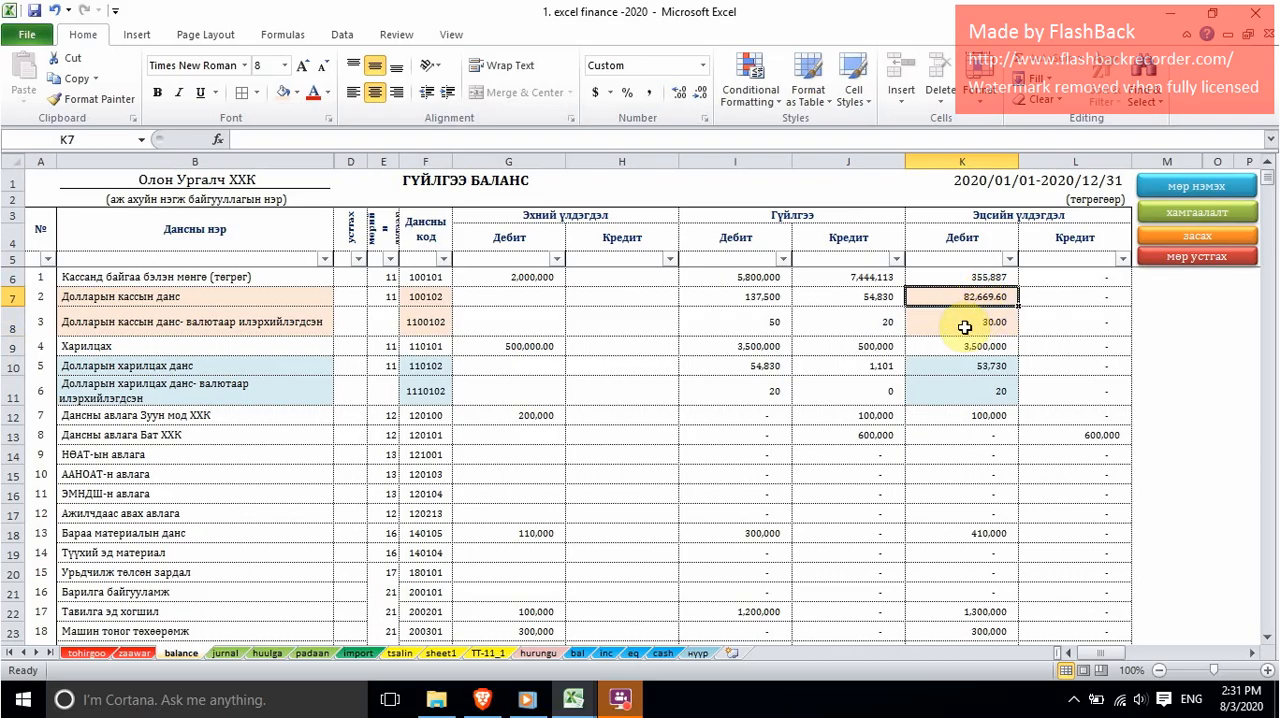
{"action": "left_click", "coordinate": [969, 327]}
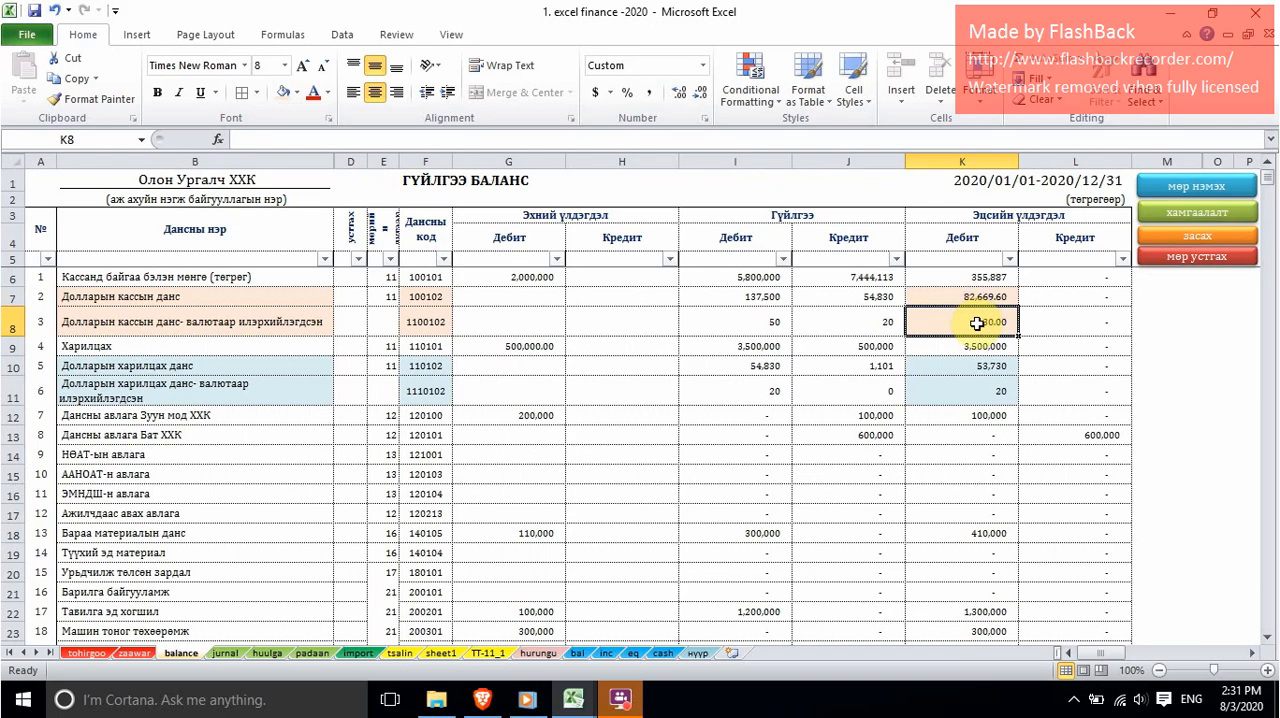
{"action": "left_click", "coordinate": [981, 300]}
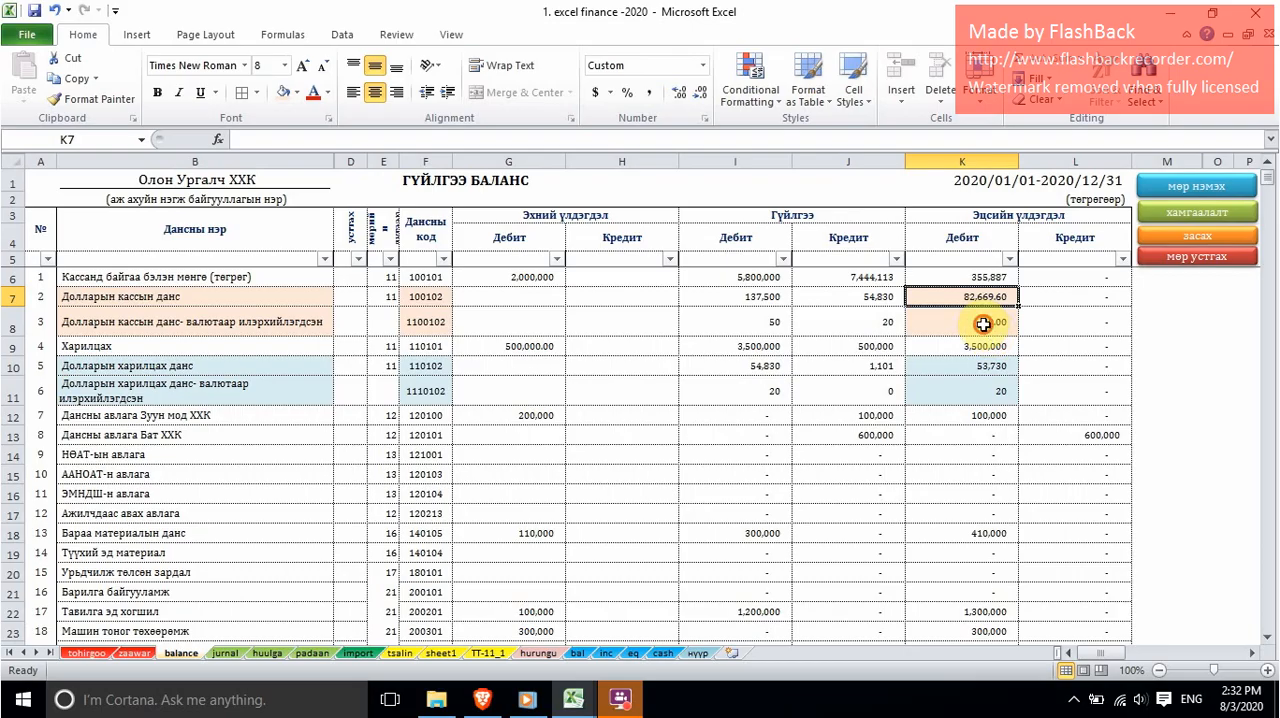
{"action": "left_click", "coordinate": [980, 324]}
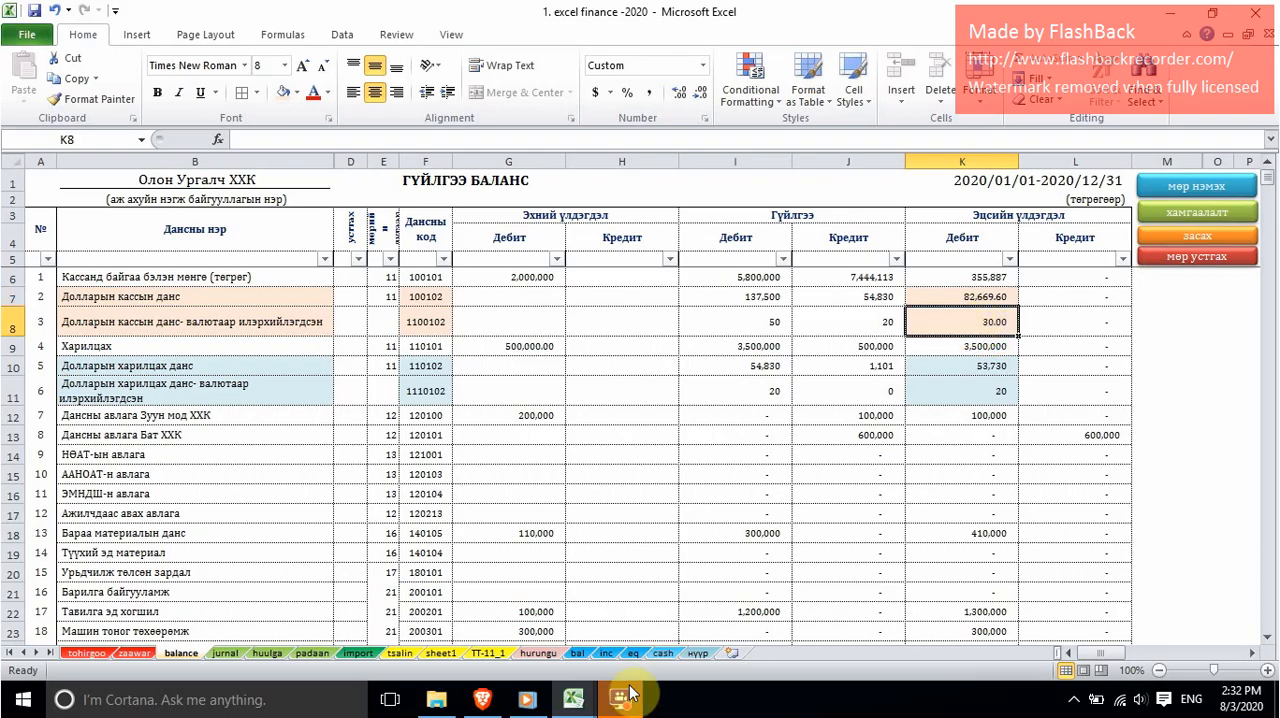
Step: Switch to the Book1 workbook and enter 30 as the currency balance (Валютаарх үлдэгдэл) of Долларын касс in G5
{"action": "mouse_move", "coordinate": [573, 699]}
{"action": "left_click", "coordinate": [638, 624]}
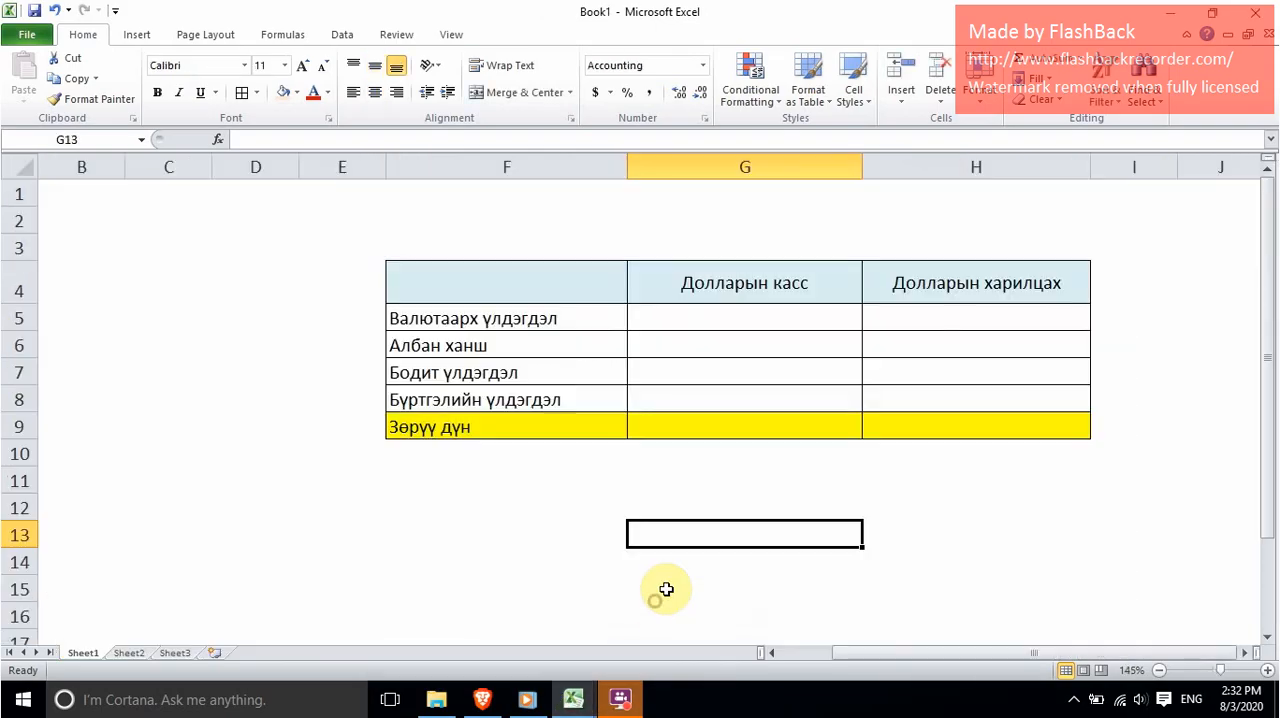
{"action": "left_click", "coordinate": [750, 320]}
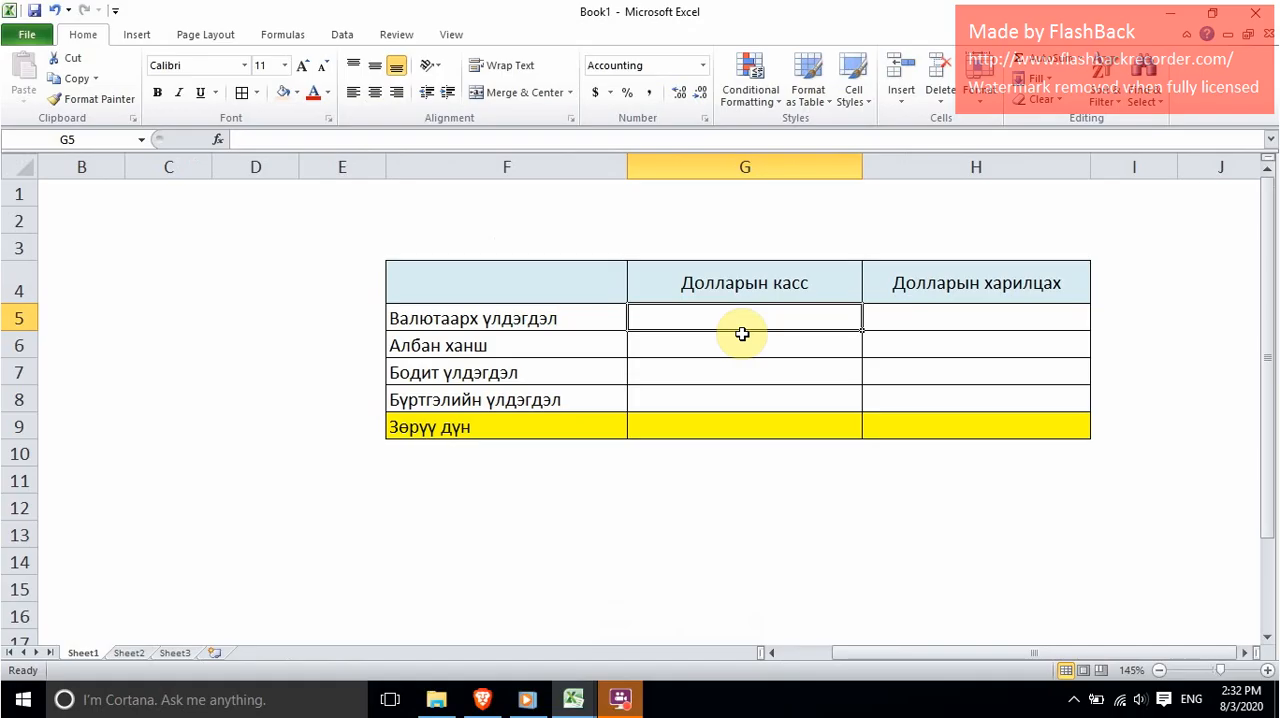
{"action": "type", "text": "2"}
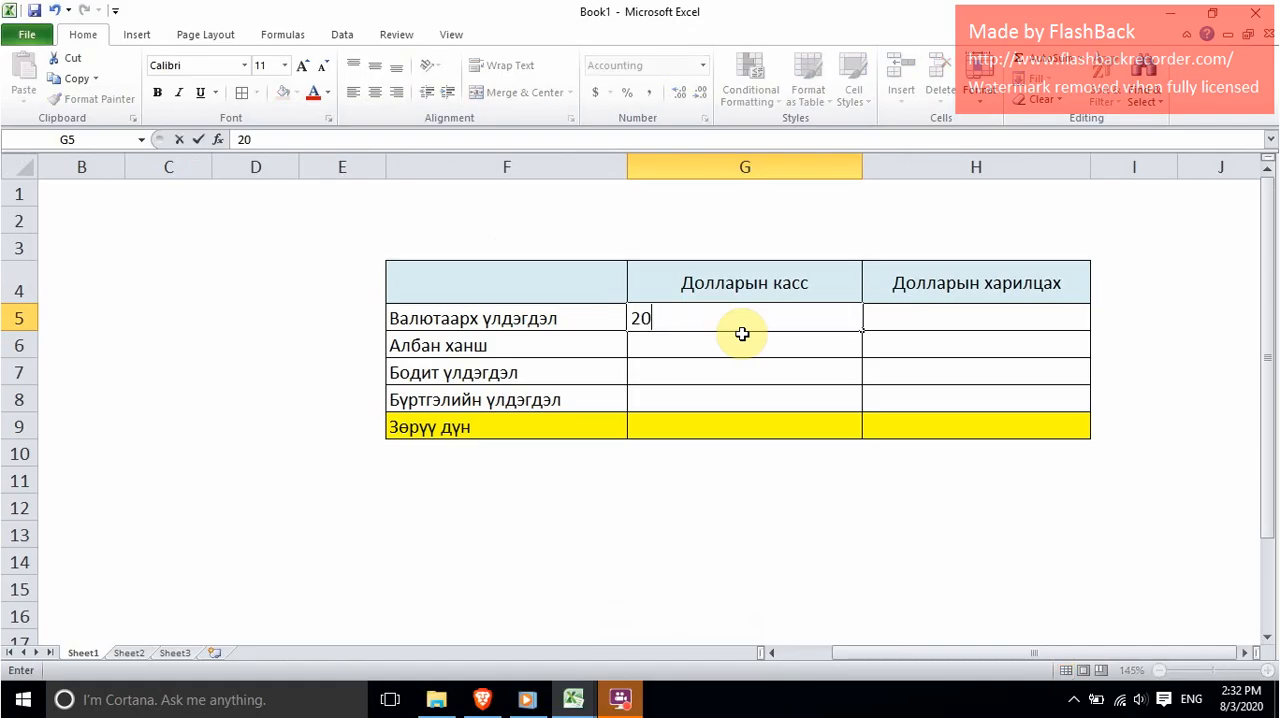
{"action": "type", "text": "0"}
{"action": "key", "text": "Return"}
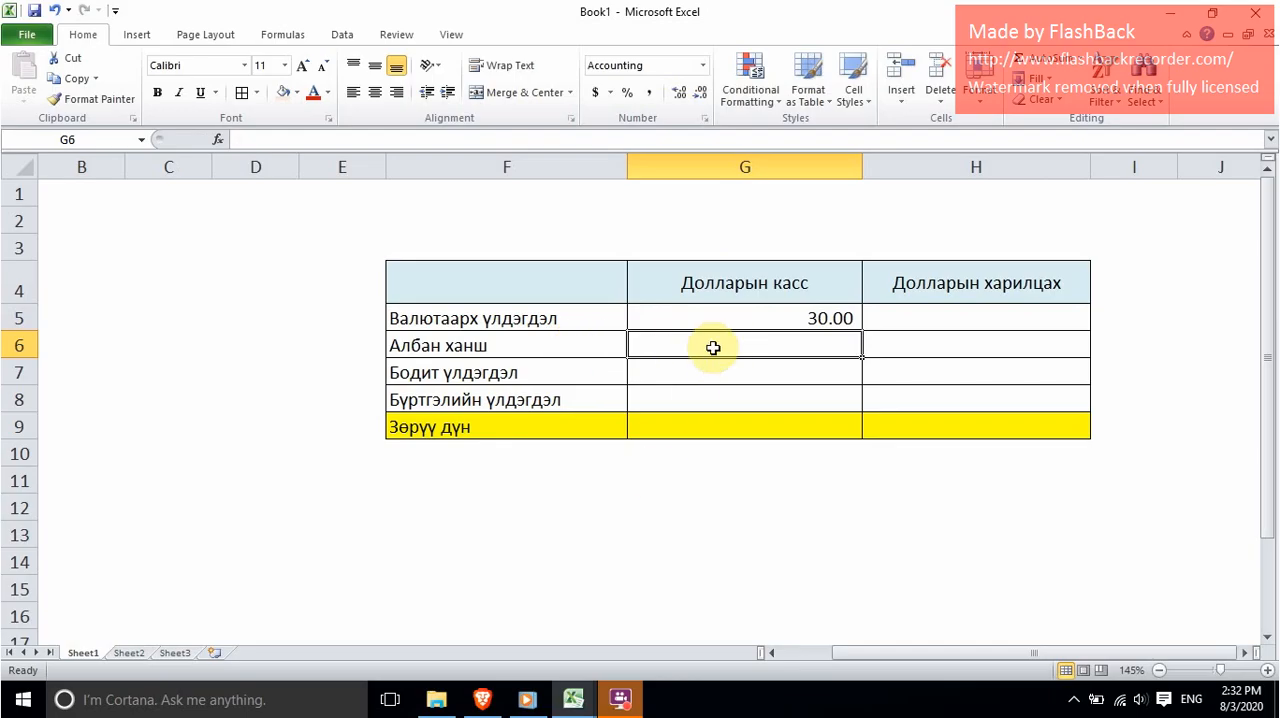
Step: Switch to the Mongolbank website in Brave and copy the US dollar official rate for 31 March 2020
{"action": "left_click", "coordinate": [486, 695]}
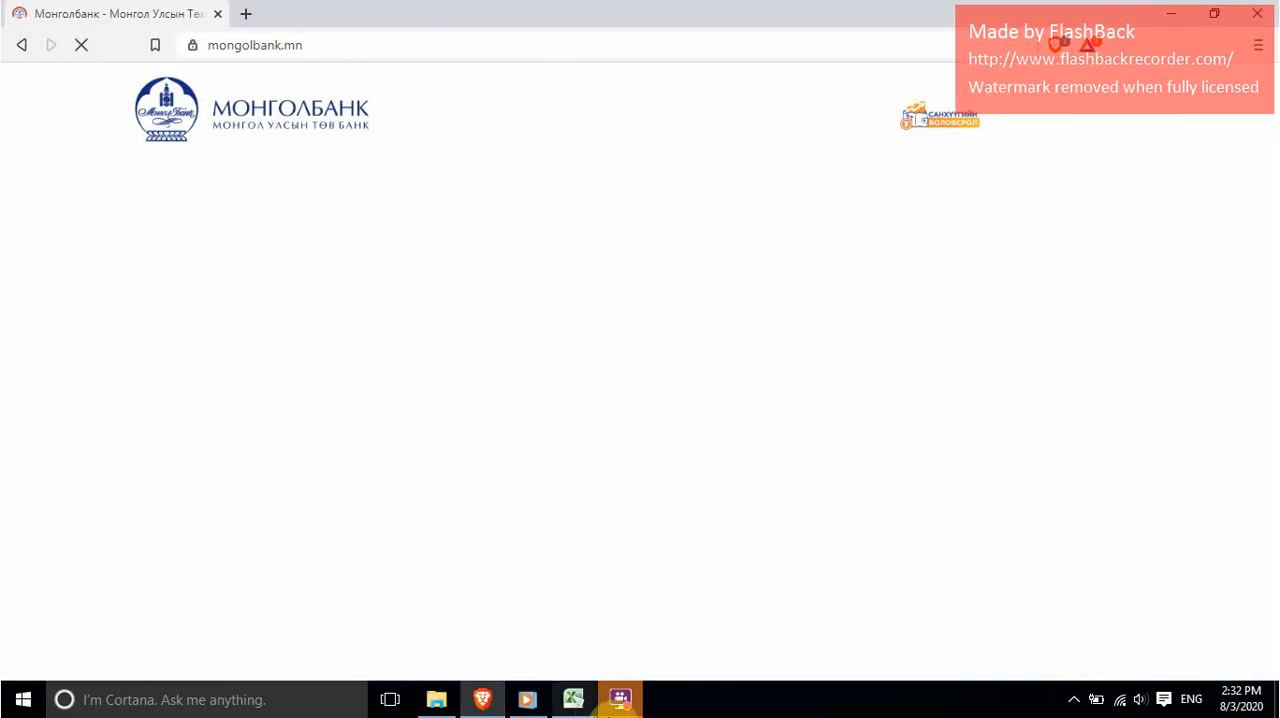
{"action": "left_click", "coordinate": [620, 699]}
{"action": "left_click", "coordinate": [473, 211]}
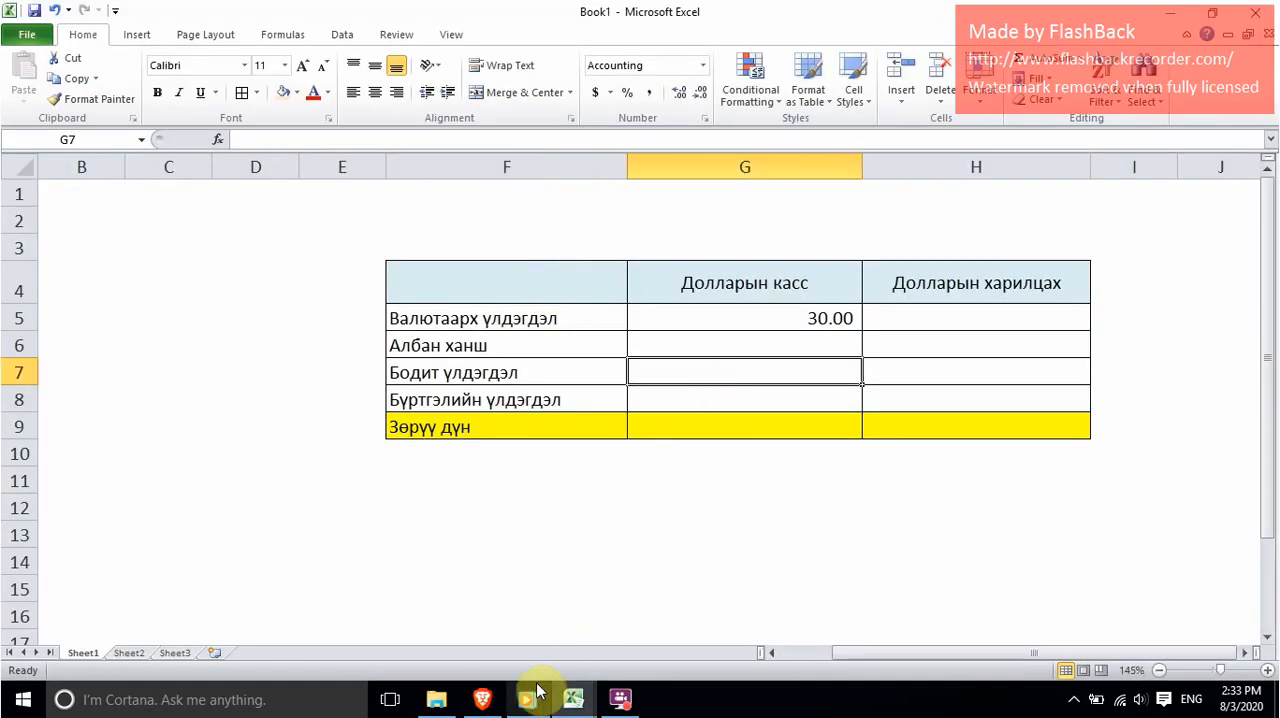
{"action": "left_click", "coordinate": [490, 706]}
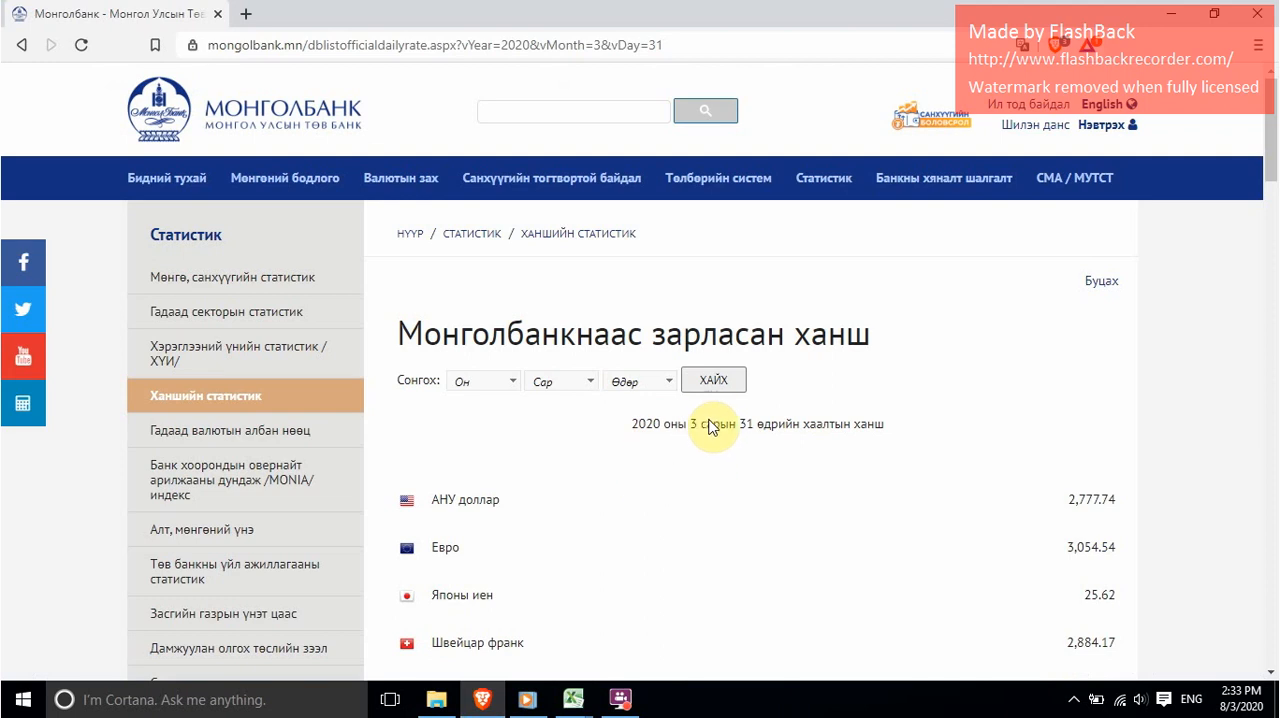
{"action": "scroll", "coordinate": [714, 426], "scroll_direction": "down", "scroll_amount": 1}
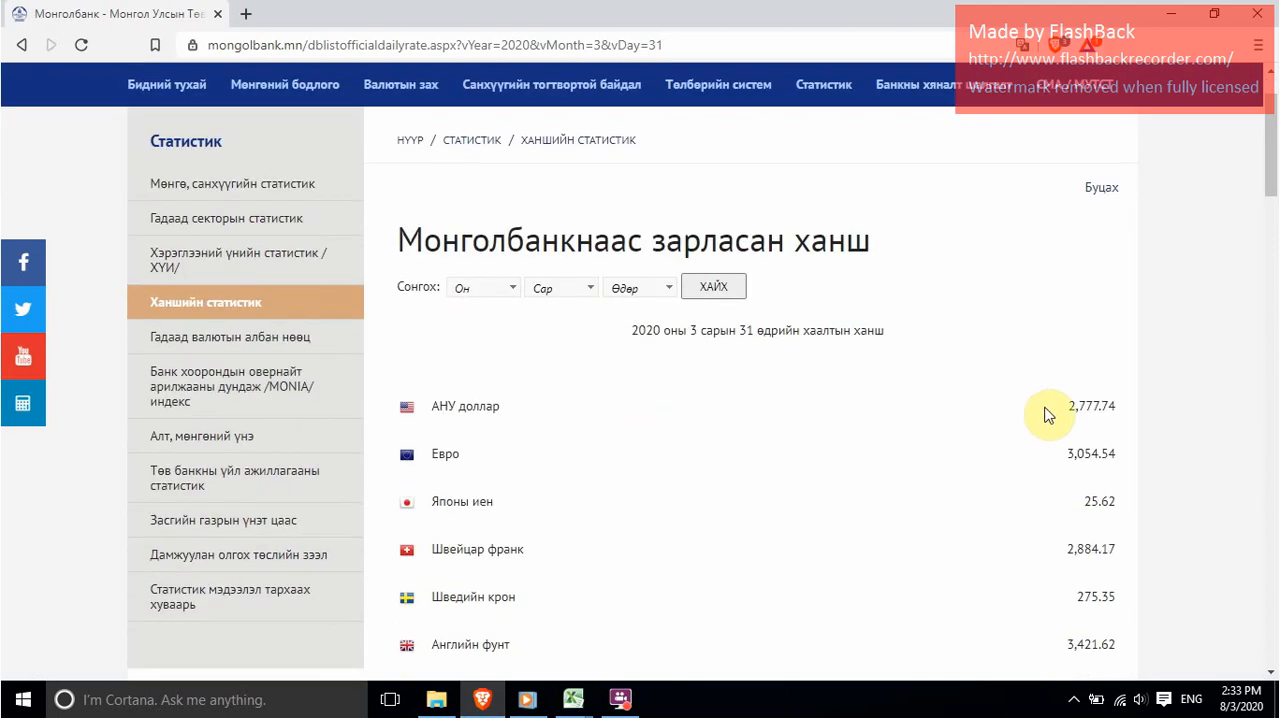
{"action": "mouse_move", "coordinate": [1067, 406]}
{"action": "left_mouse_down"}
{"action": "mouse_move", "coordinate": [1119, 406]}
{"action": "mouse_move", "coordinate": [1069, 407]}
{"action": "left_mouse_up"}
{"action": "left_click", "coordinate": [1110, 407]}
{"action": "right_click", "coordinate": [1077, 407]}
{"action": "left_click", "coordinate": [1060, 424]}
Step: Return to Book1 in Excel and paste the copied rate, 2,777.74, into the Албан ханш cell G6 for Долларын касс
{"action": "mouse_move", "coordinate": [573, 699]}
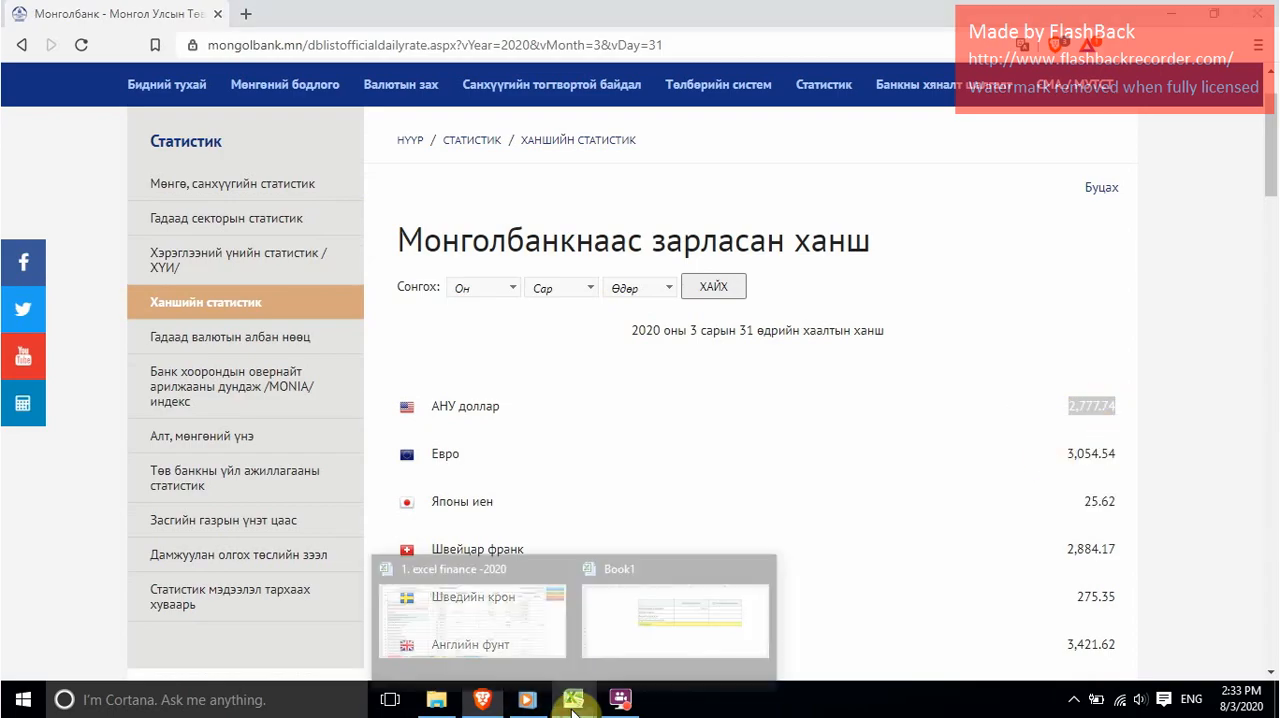
{"action": "left_click", "coordinate": [659, 607]}
{"action": "left_click", "coordinate": [743, 343]}
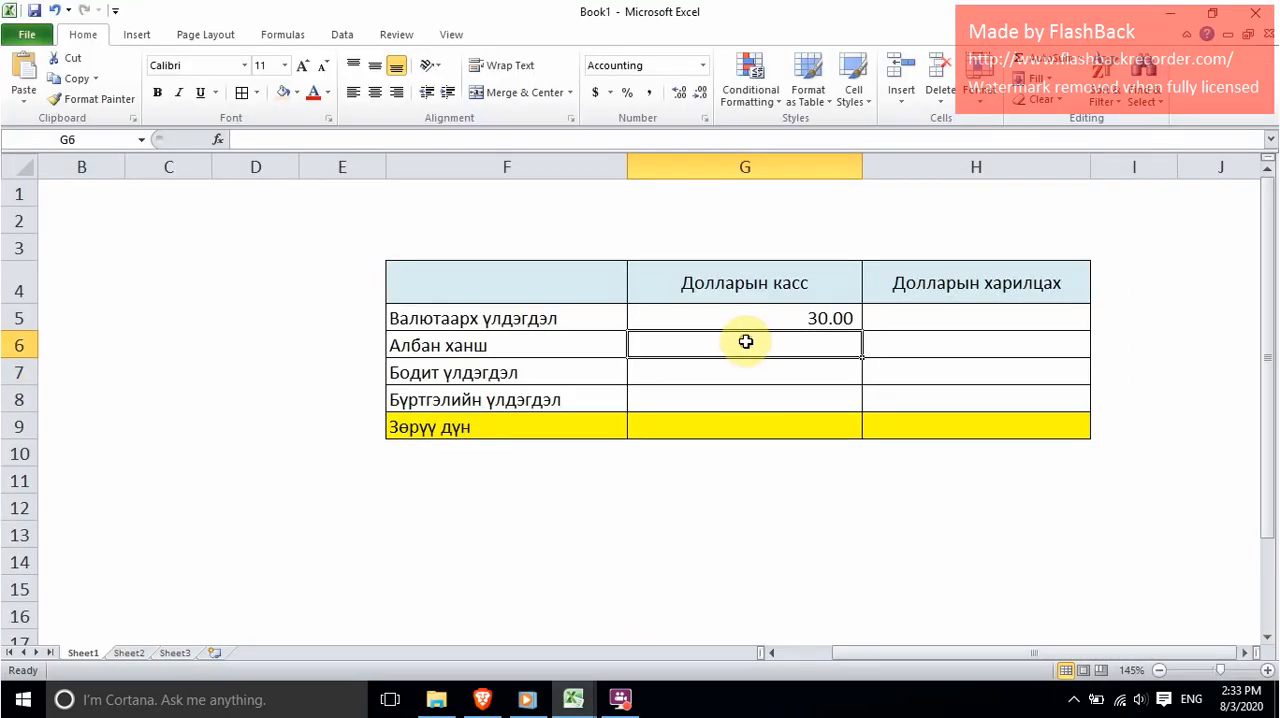
{"action": "right_click", "coordinate": [745, 343]}
{"action": "left_click", "coordinate": [811, 416]}
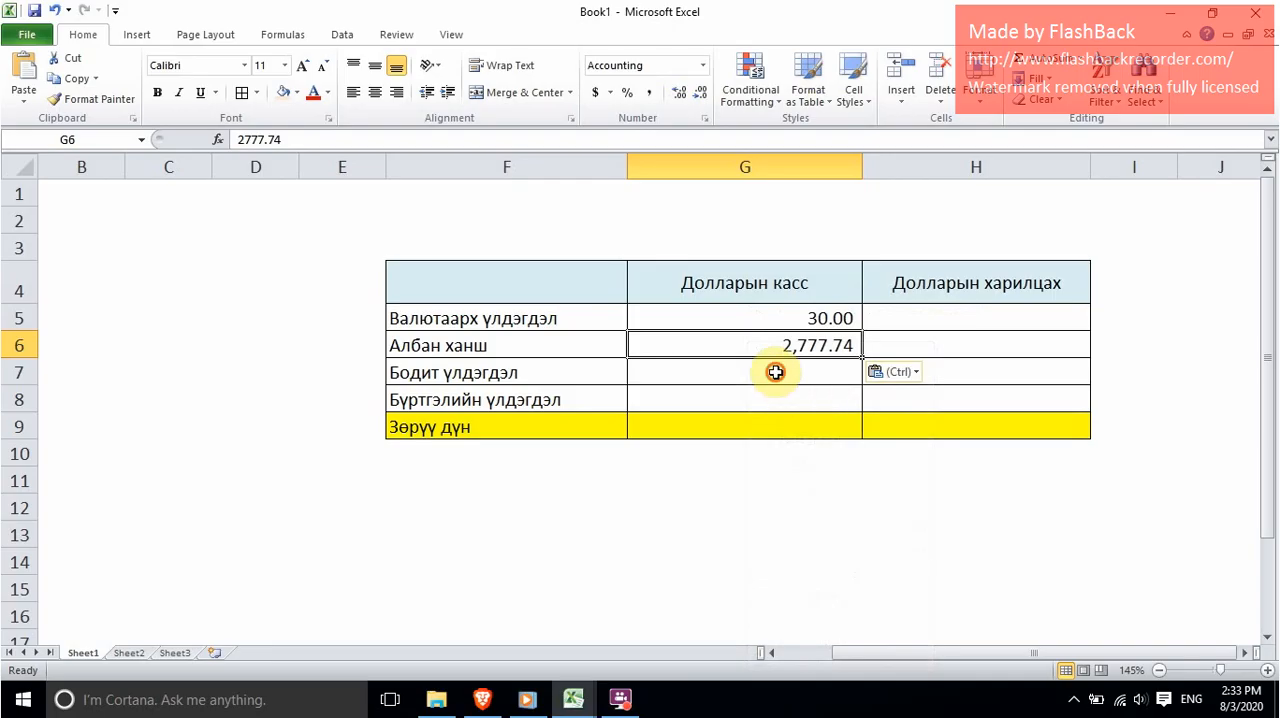
Step: Calculate the Бодит үлдэгдэл of Долларын касс in G7 with the formula =G5*G6
{"action": "left_click", "coordinate": [771, 371]}
{"action": "type", "text": "="}
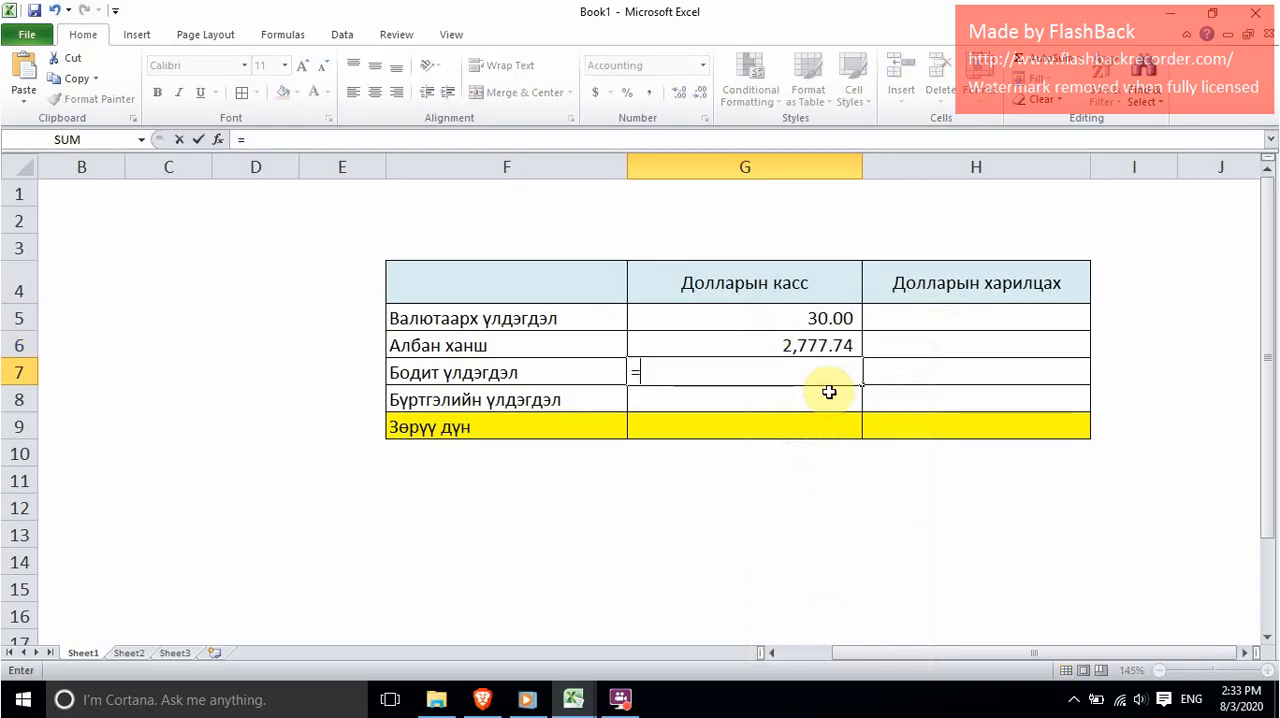
{"action": "left_click", "coordinate": [812, 320]}
{"action": "type", "text": "8"}
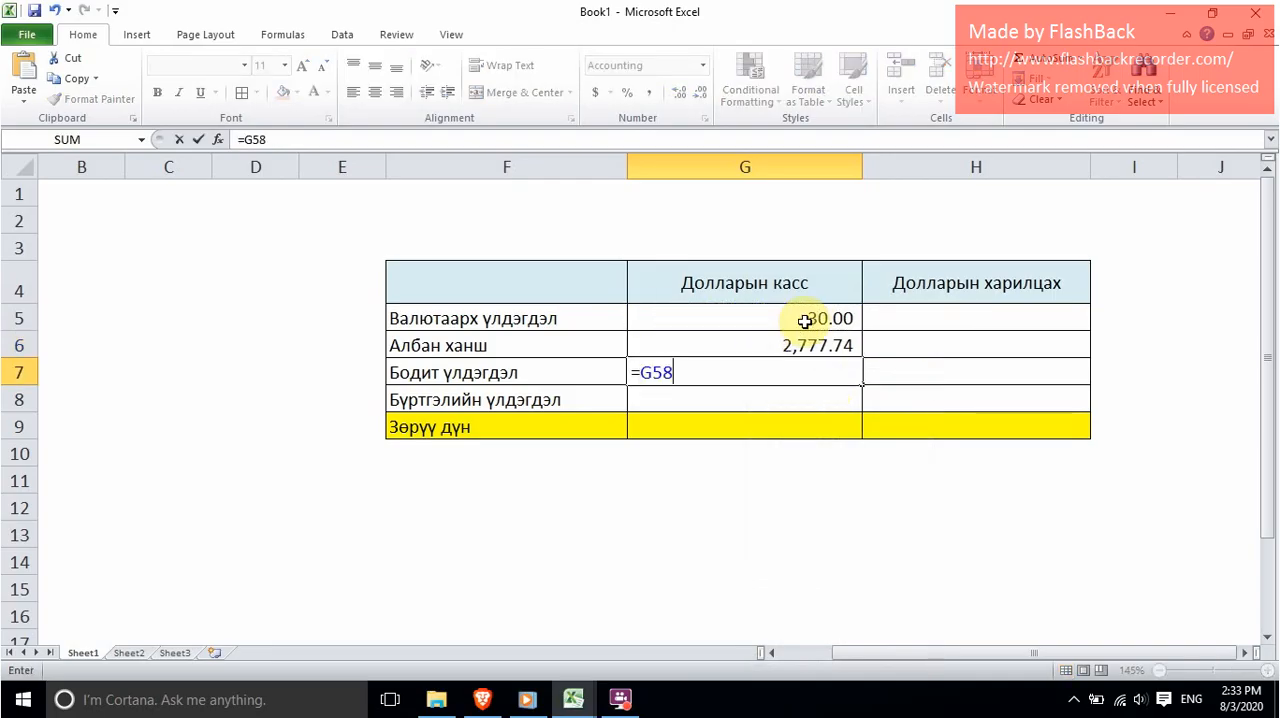
{"action": "key", "text": "BackSpace"}
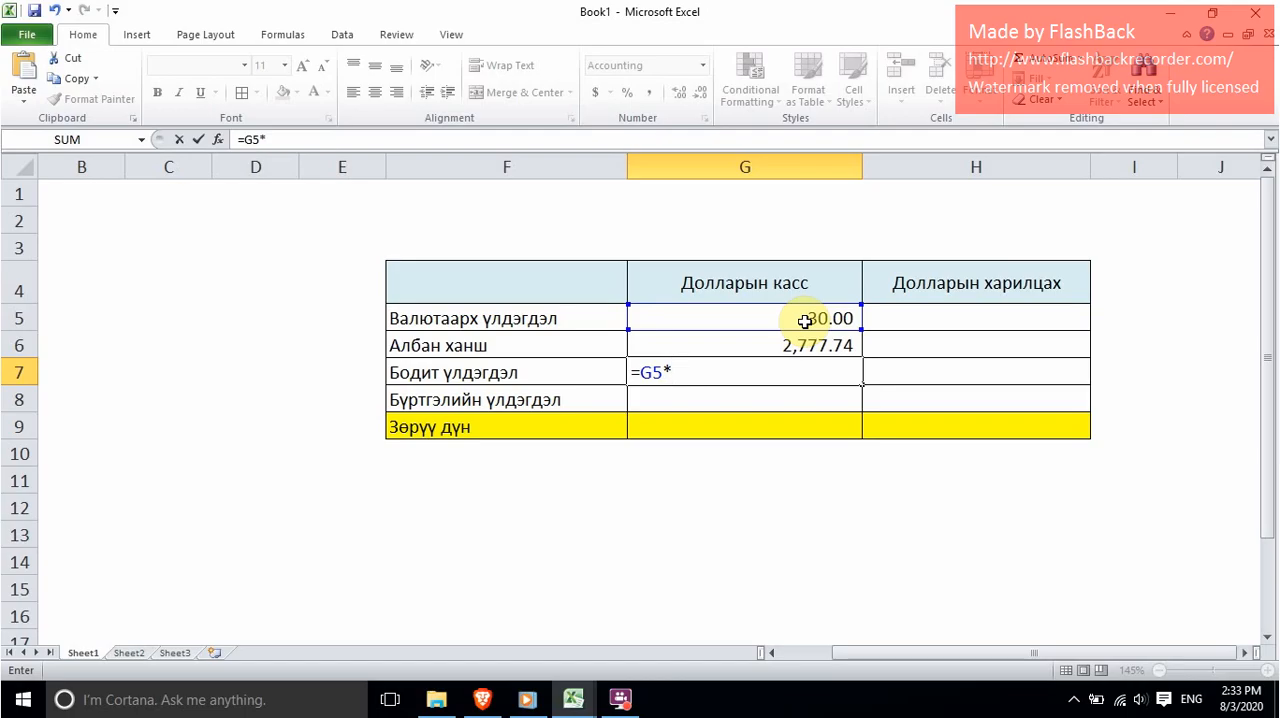
{"action": "left_click", "coordinate": [793, 345]}
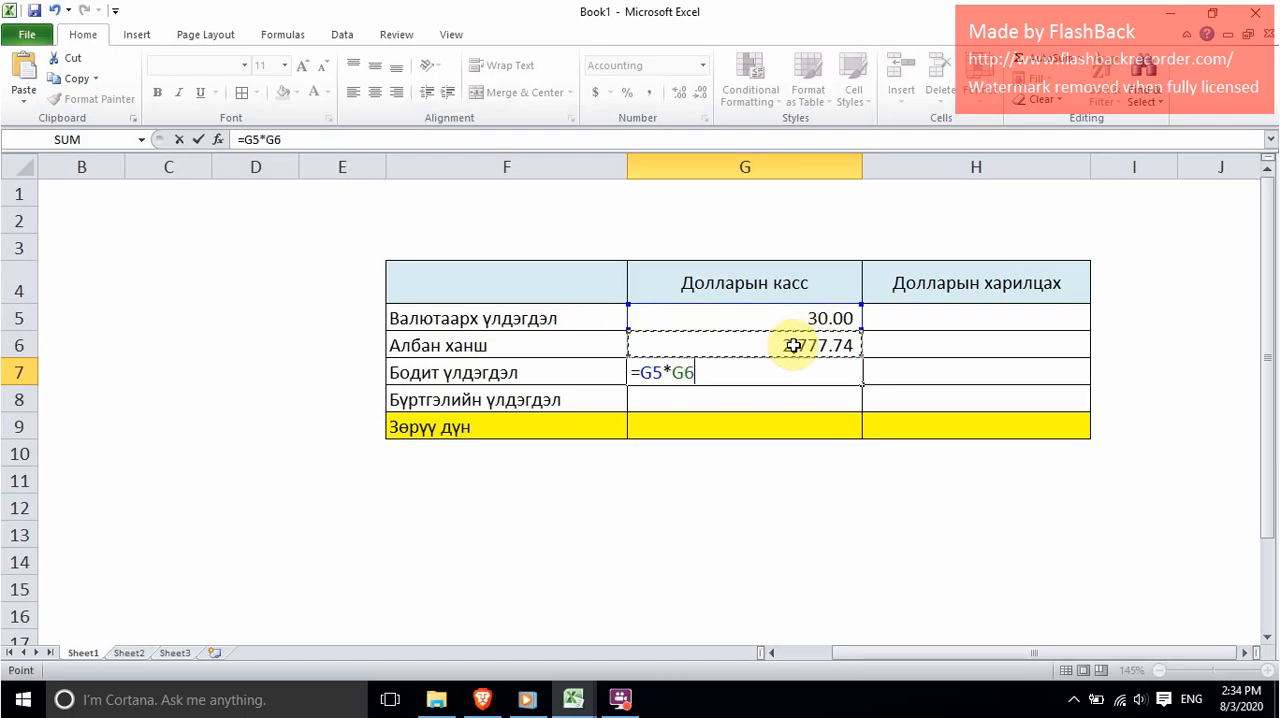
{"action": "key", "text": "Return"}
{"action": "left_click", "coordinate": [738, 282]}
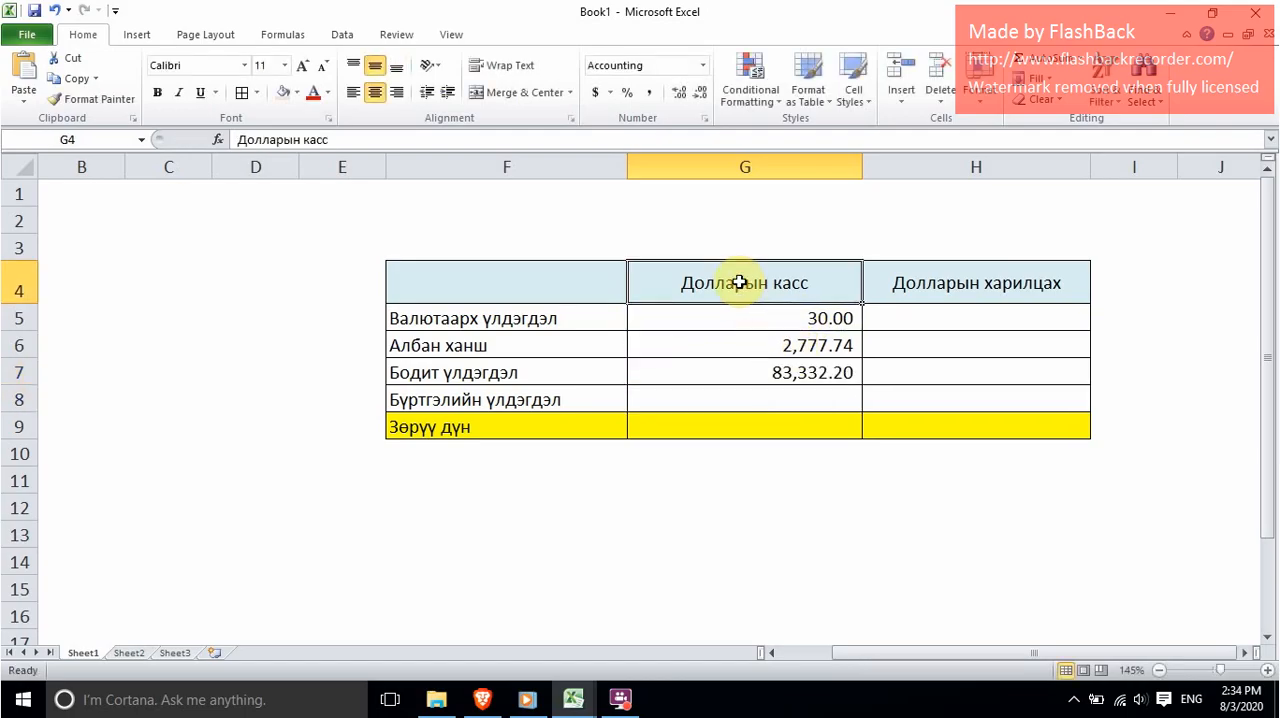
{"action": "left_click", "coordinate": [768, 372]}
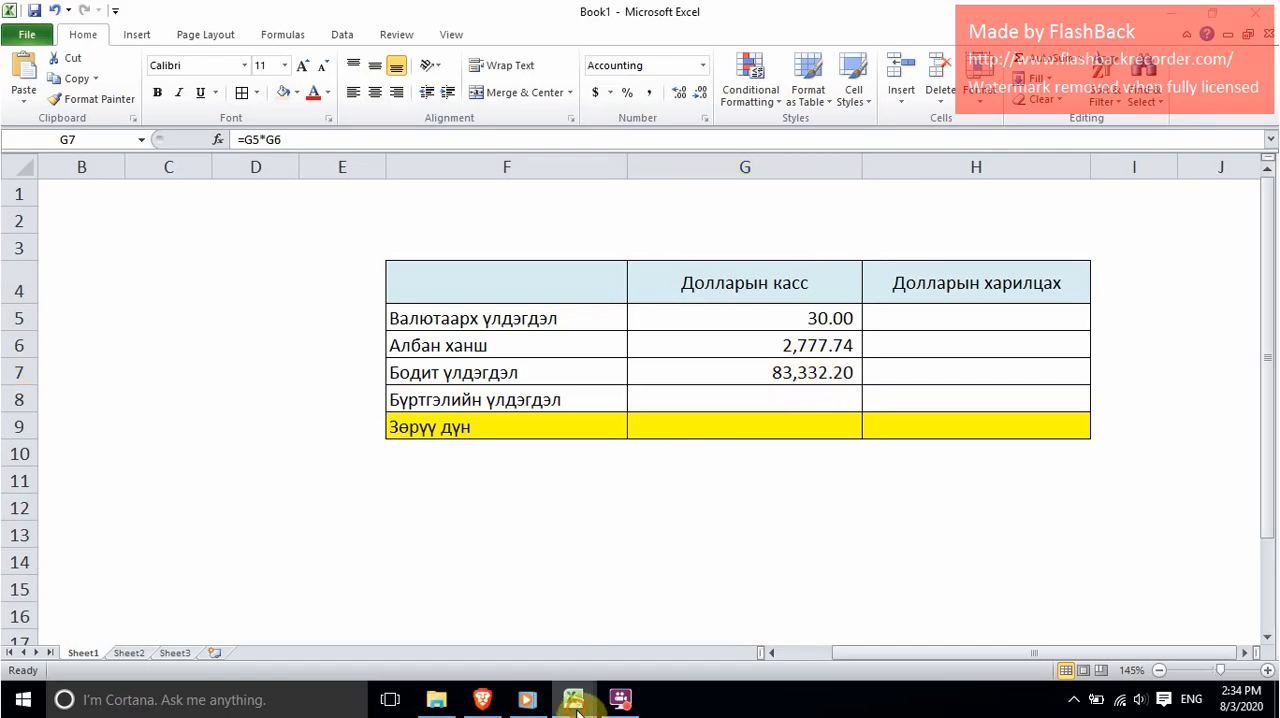
Step: Switch to the excel finance -2020 workbook and copy the dollar cash account's closing tugrik debit balance from K7
{"action": "mouse_move", "coordinate": [573, 700]}
{"action": "left_click", "coordinate": [488, 612]}
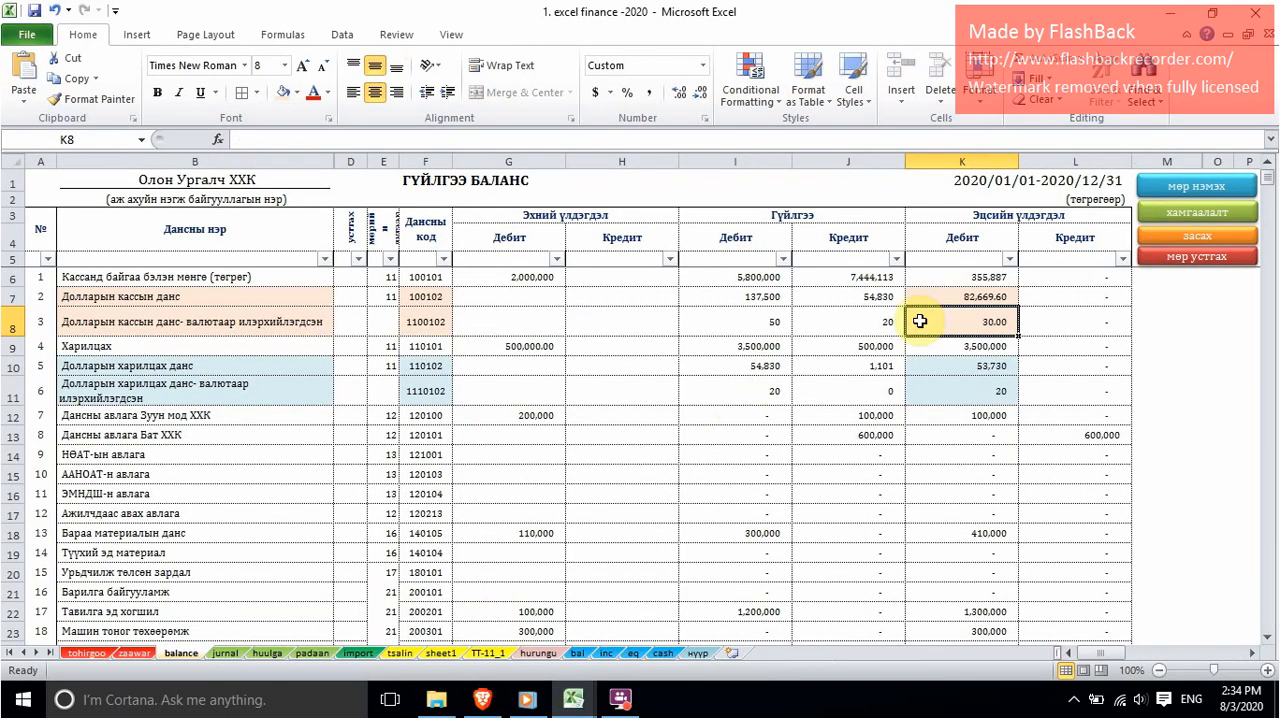
{"action": "left_click", "coordinate": [968, 297]}
{"action": "left_click_drag", "start_coordinate": [215, 296], "coordinate": [960, 297]}
{"action": "left_click", "coordinate": [985, 300]}
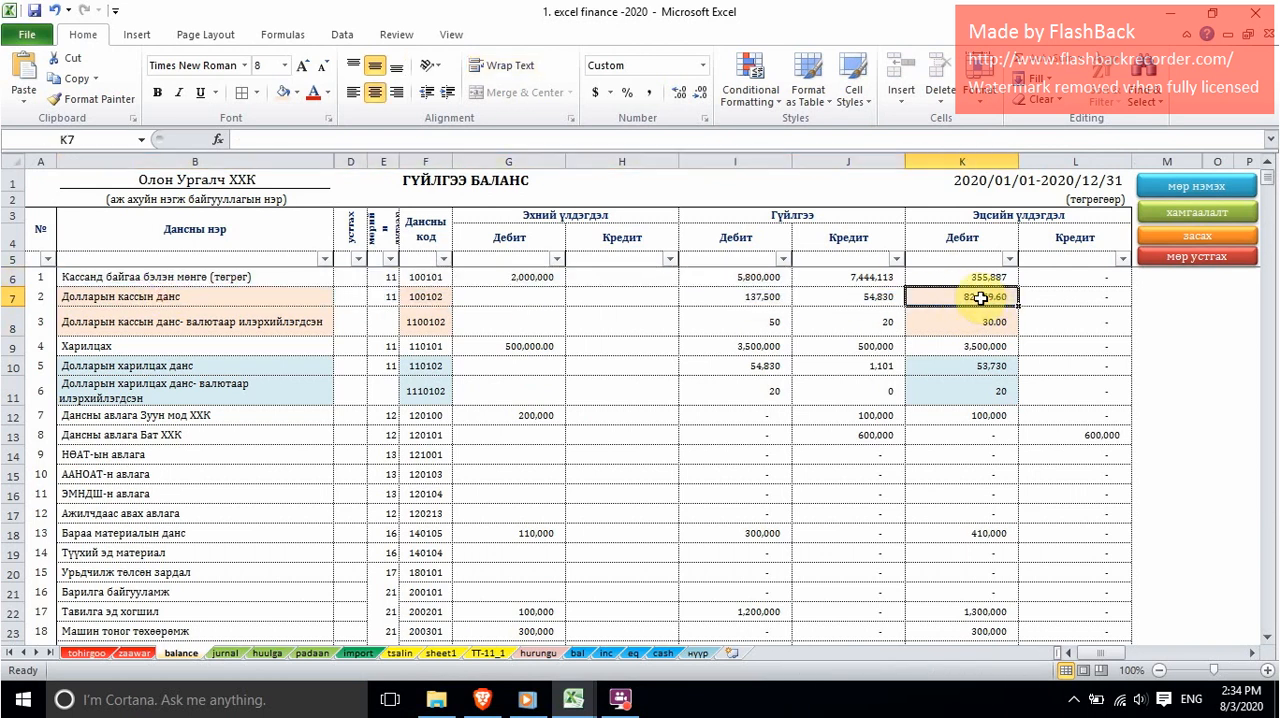
{"action": "right_click", "coordinate": [986, 300]}
{"action": "left_click", "coordinate": [1009, 332]}
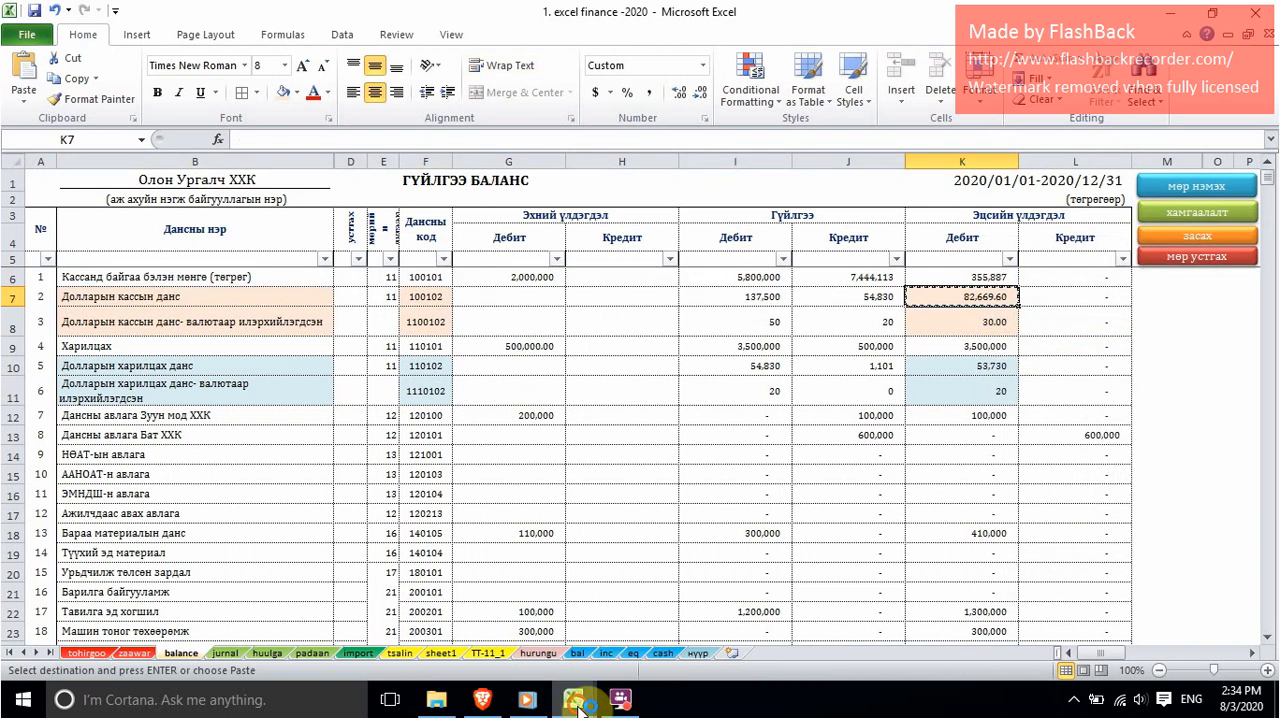
Step: Return to Book1 and paste the copied balance as a plain value into the Бүртгэлийн үлдэгдэл cell G8
{"action": "mouse_move", "coordinate": [573, 699]}
{"action": "left_click", "coordinate": [671, 616]}
{"action": "left_click", "coordinate": [774, 402]}
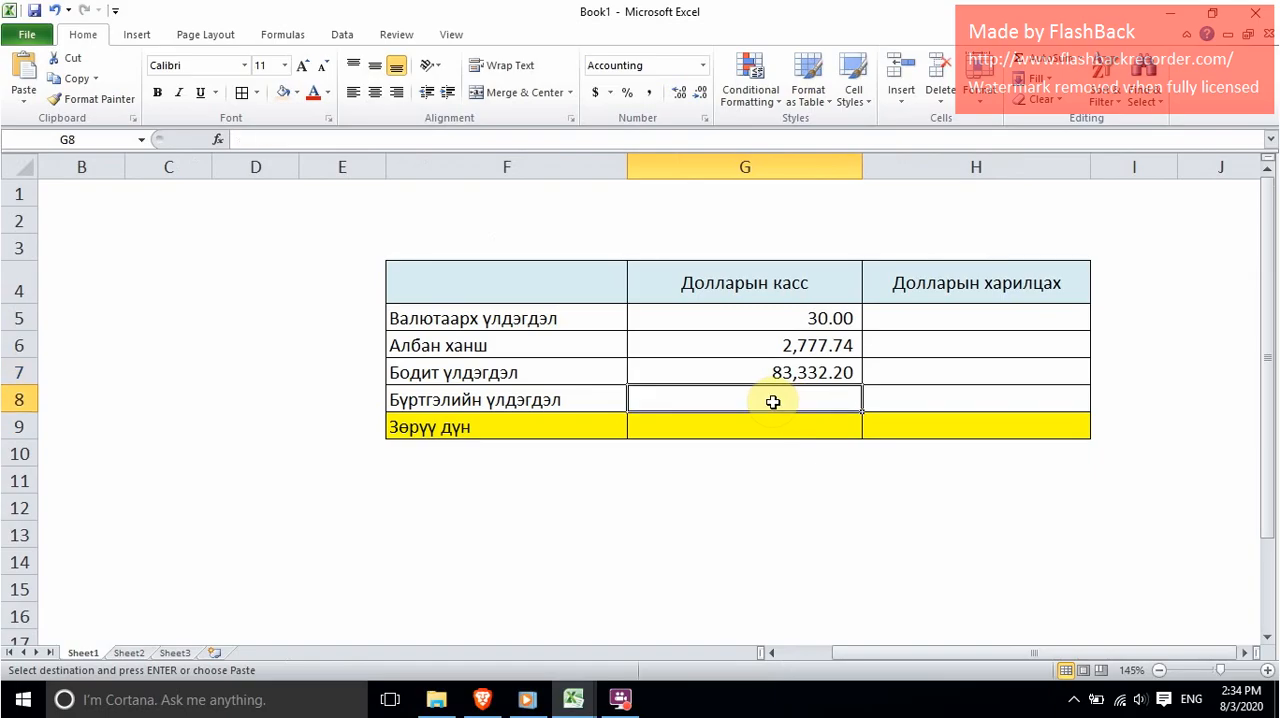
{"action": "right_click", "coordinate": [773, 402]}
{"action": "left_click", "coordinate": [846, 143]}
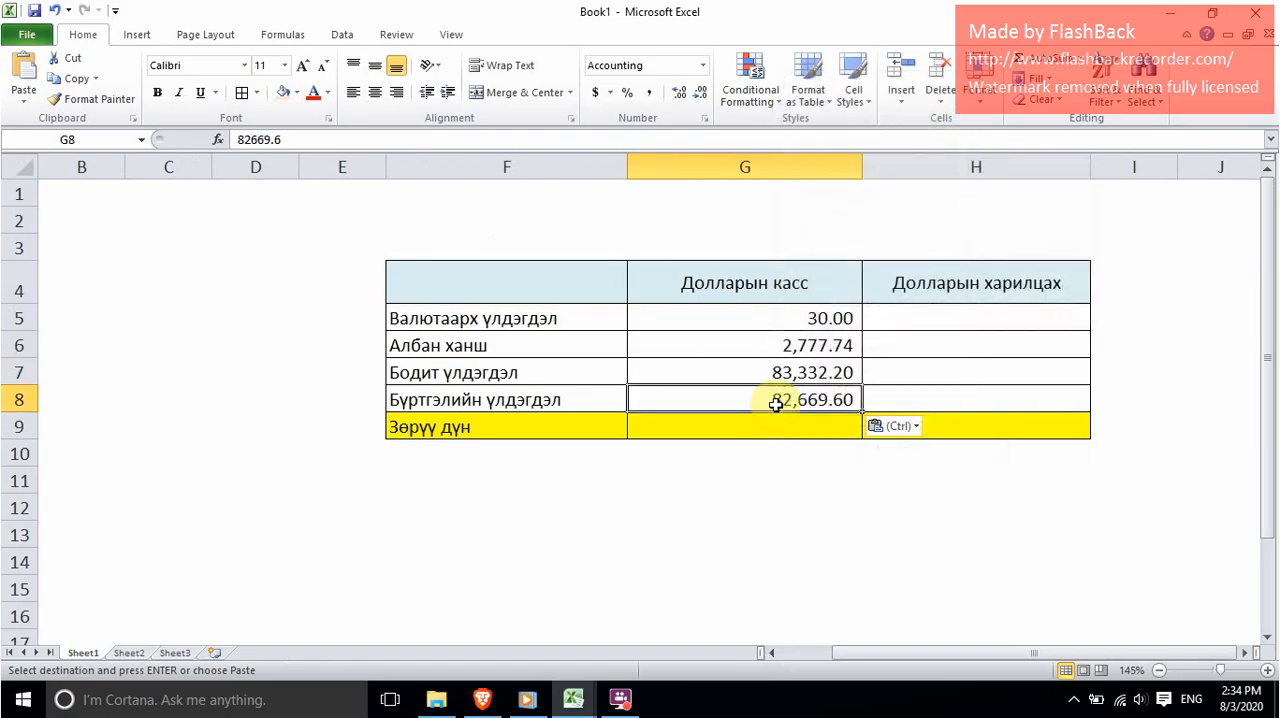
Step: Calculate the Зөрүү дүн of Долларын касс in G9 with the formula =G7-G8
{"action": "left_click", "coordinate": [800, 424]}
{"action": "type", "text": "="}
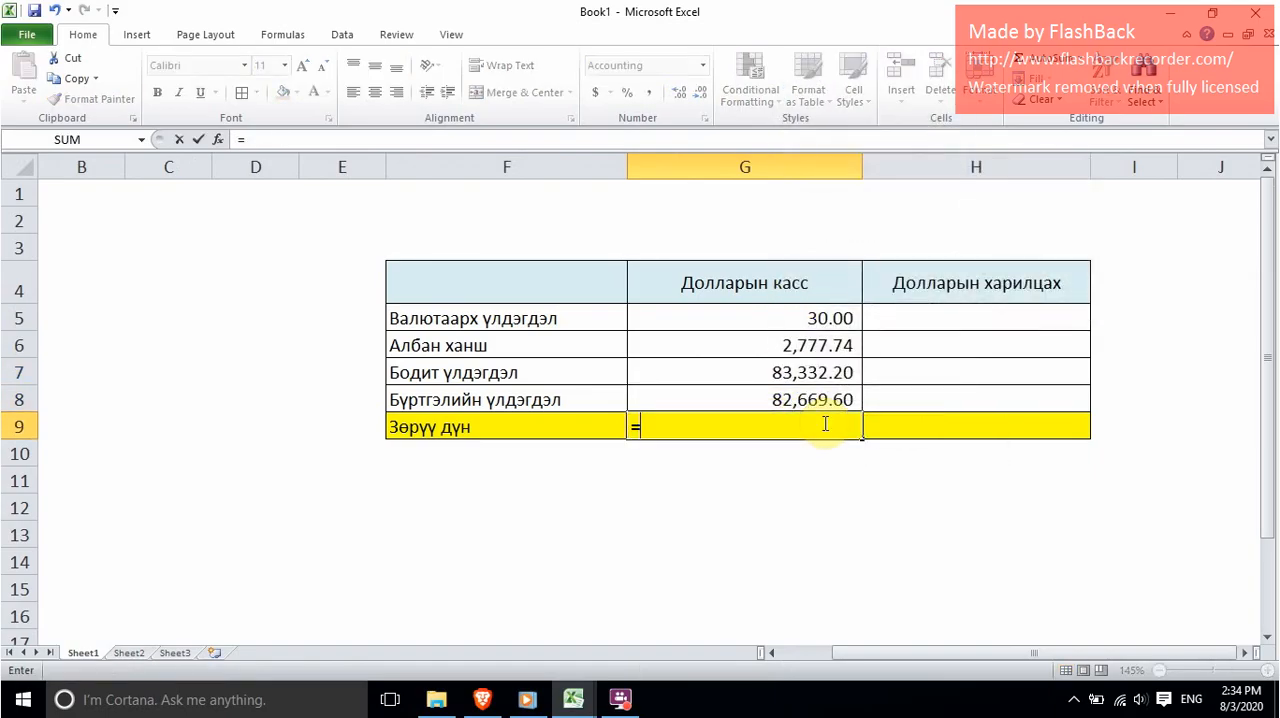
{"action": "left_click", "coordinate": [764, 372]}
{"action": "type", "text": "-"}
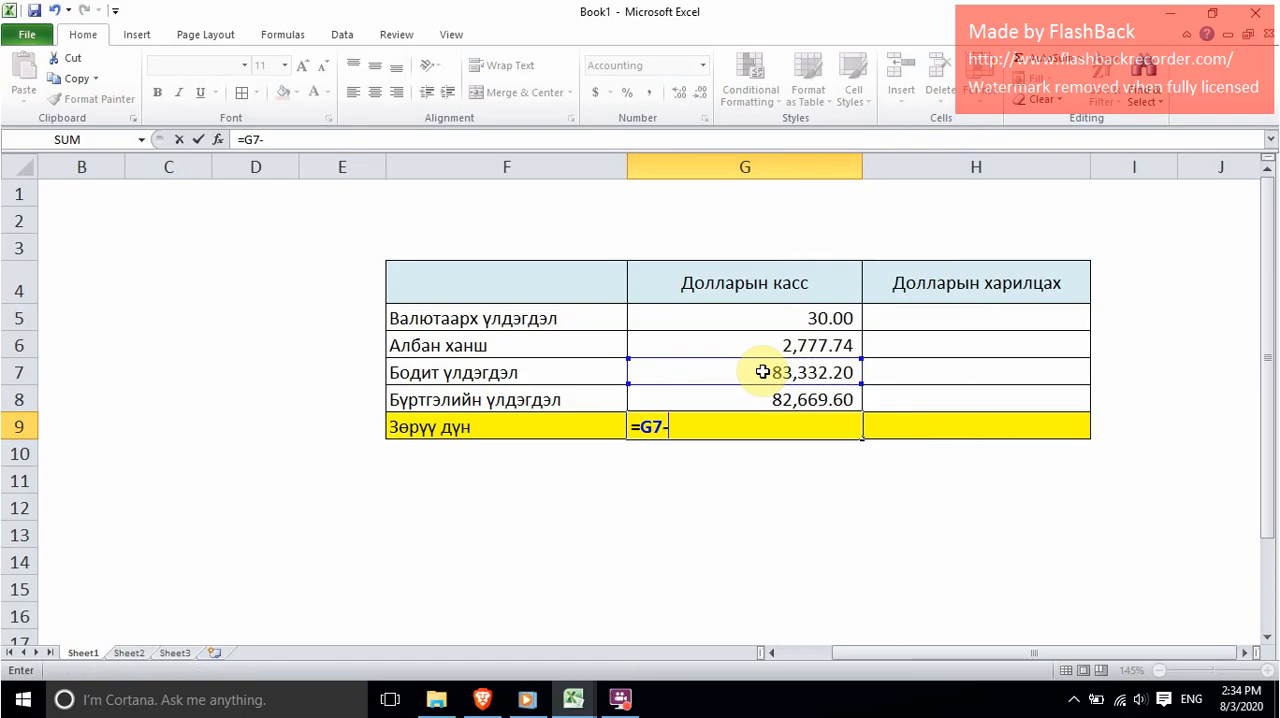
{"action": "left_click", "coordinate": [780, 400]}
{"action": "key", "text": "Return"}
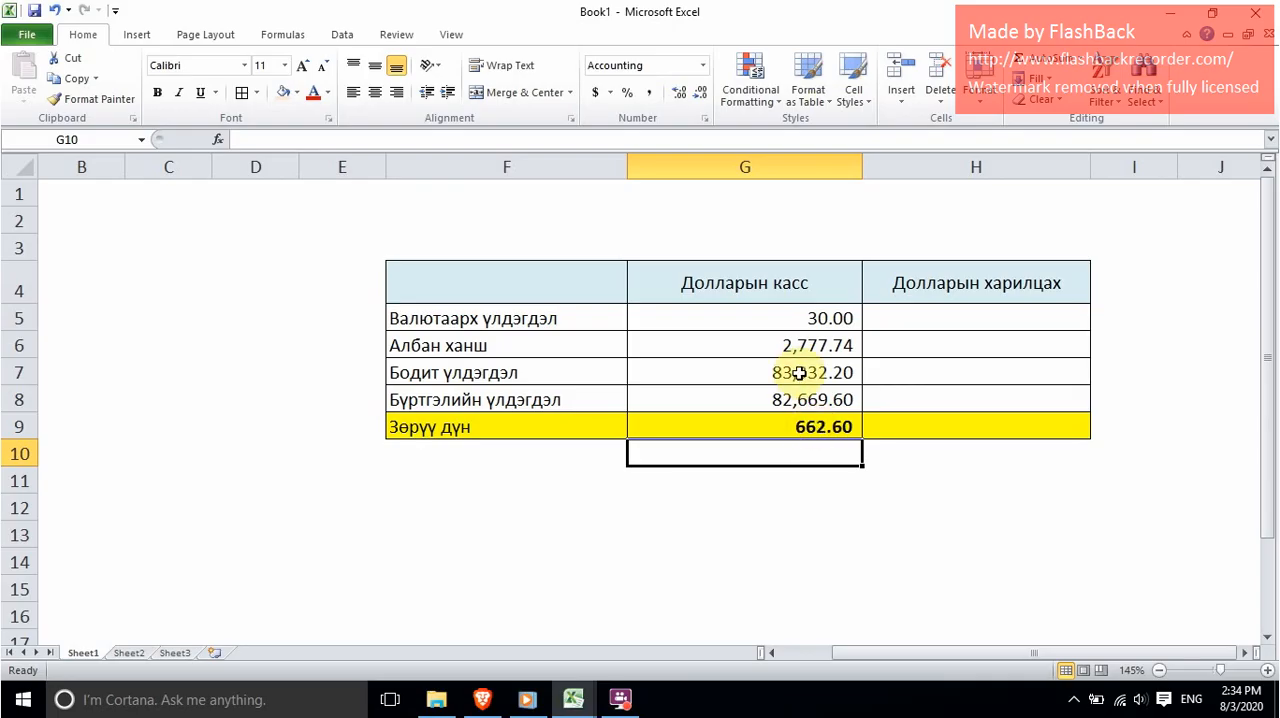
Step: Review the Бодит үлдэгдэл, Бүртгэлийн үлдэгдэл and Зөрүү дүн cells of Долларын касс
{"action": "left_click", "coordinate": [800, 372]}
{"action": "left_click", "coordinate": [806, 396]}
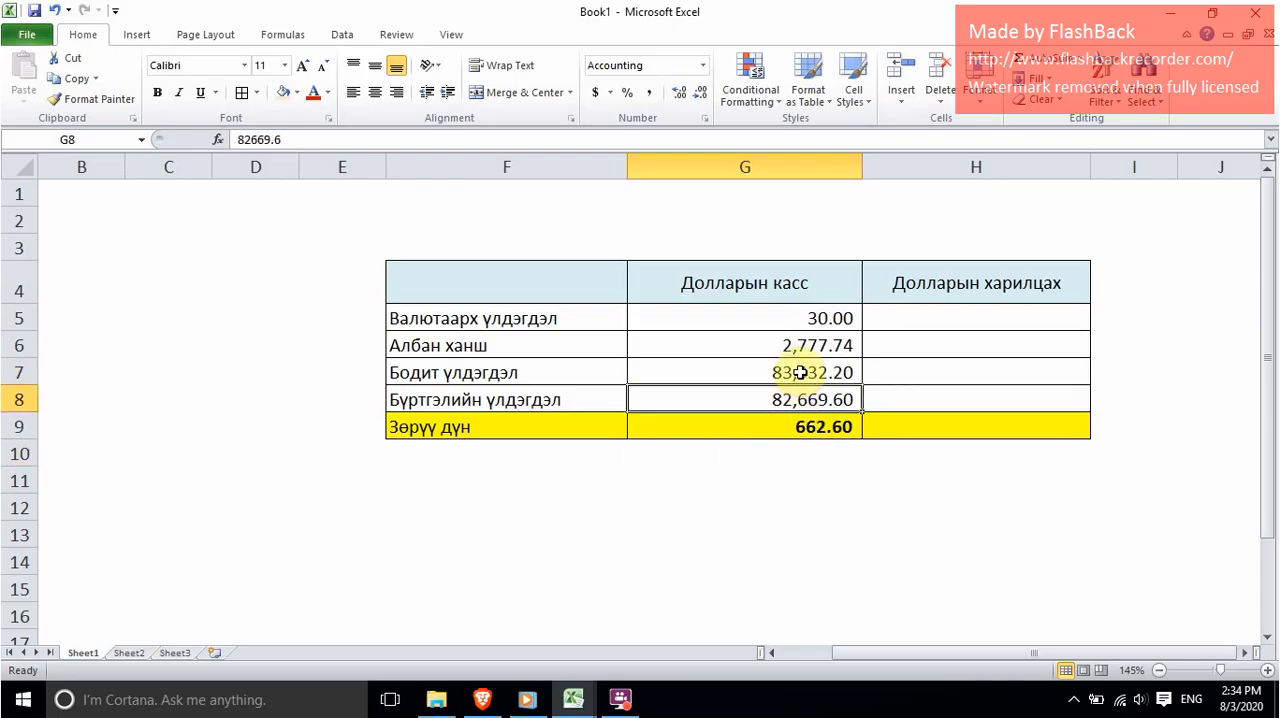
{"action": "left_click", "coordinate": [800, 372]}
{"action": "left_click", "coordinate": [820, 424]}
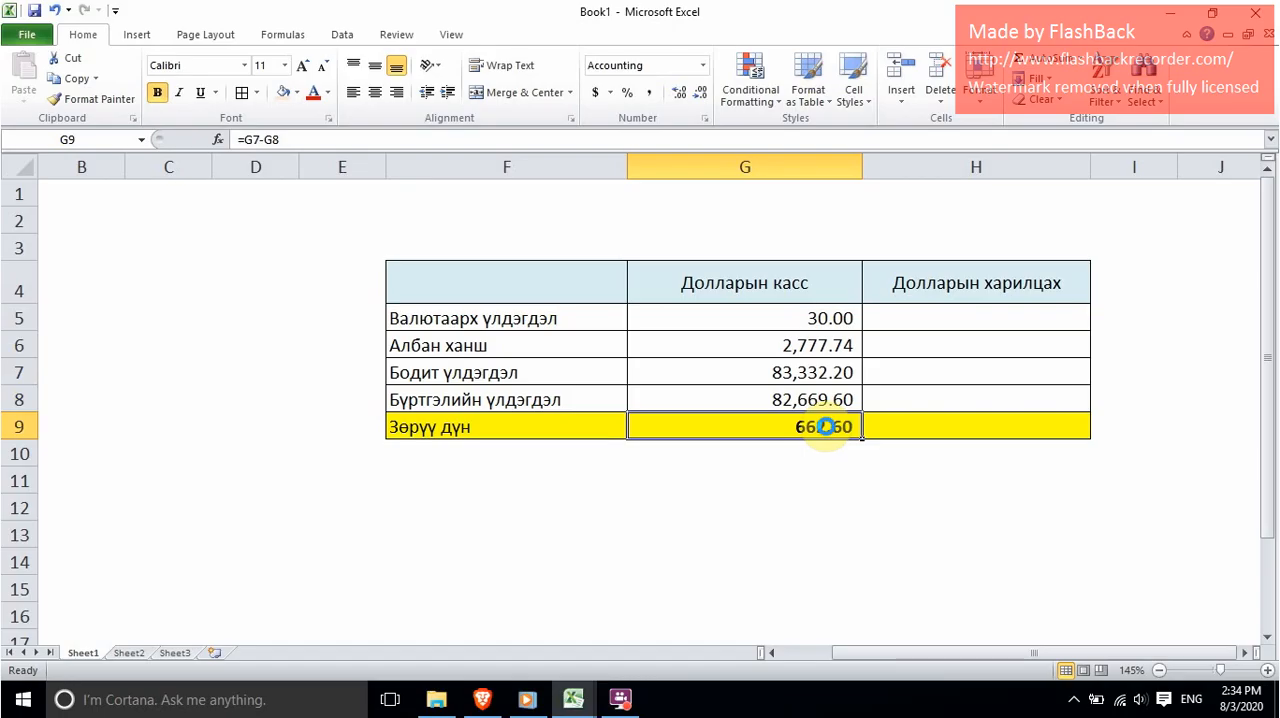
Step: Copy the Зөрүү дүн from G9, switch to the excel finance -2020 workbook and check the date and description on its jurnal sheet
{"action": "key", "text": "ctrl+c"}
{"action": "mouse_move", "coordinate": [573, 699]}
{"action": "left_click", "coordinate": [490, 608]}
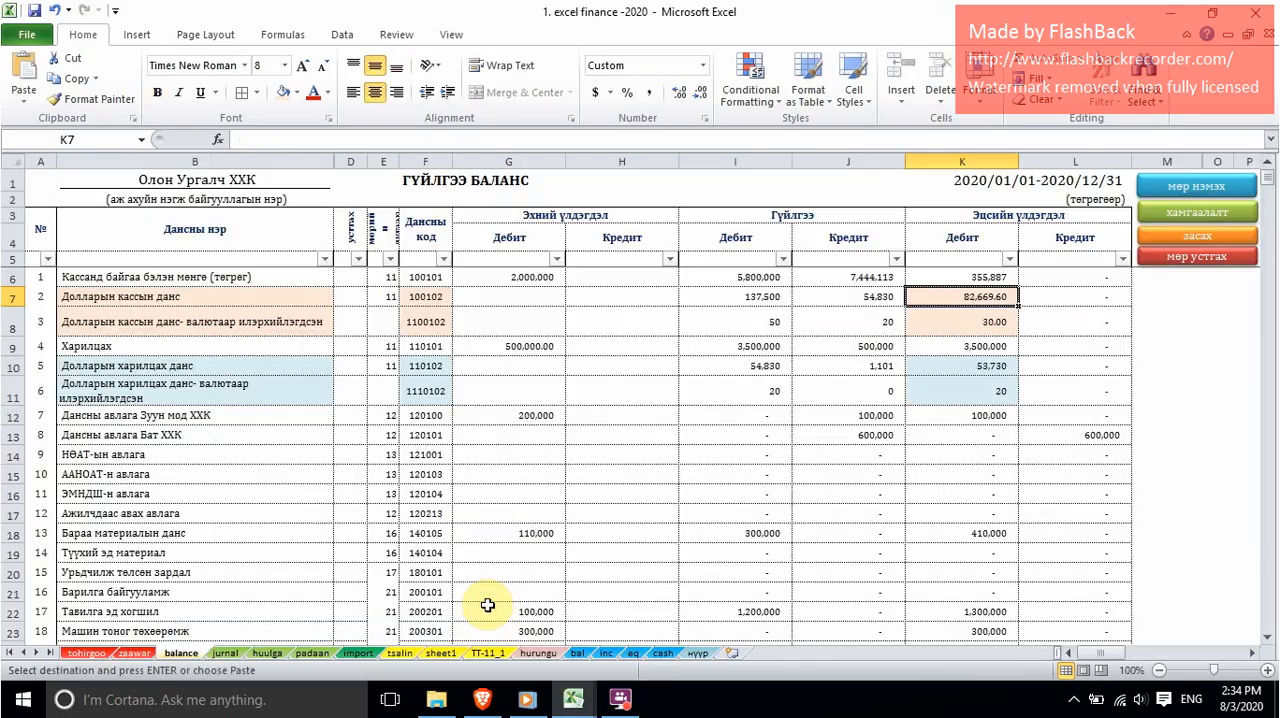
{"action": "key", "text": "ctrl+Page_Down"}
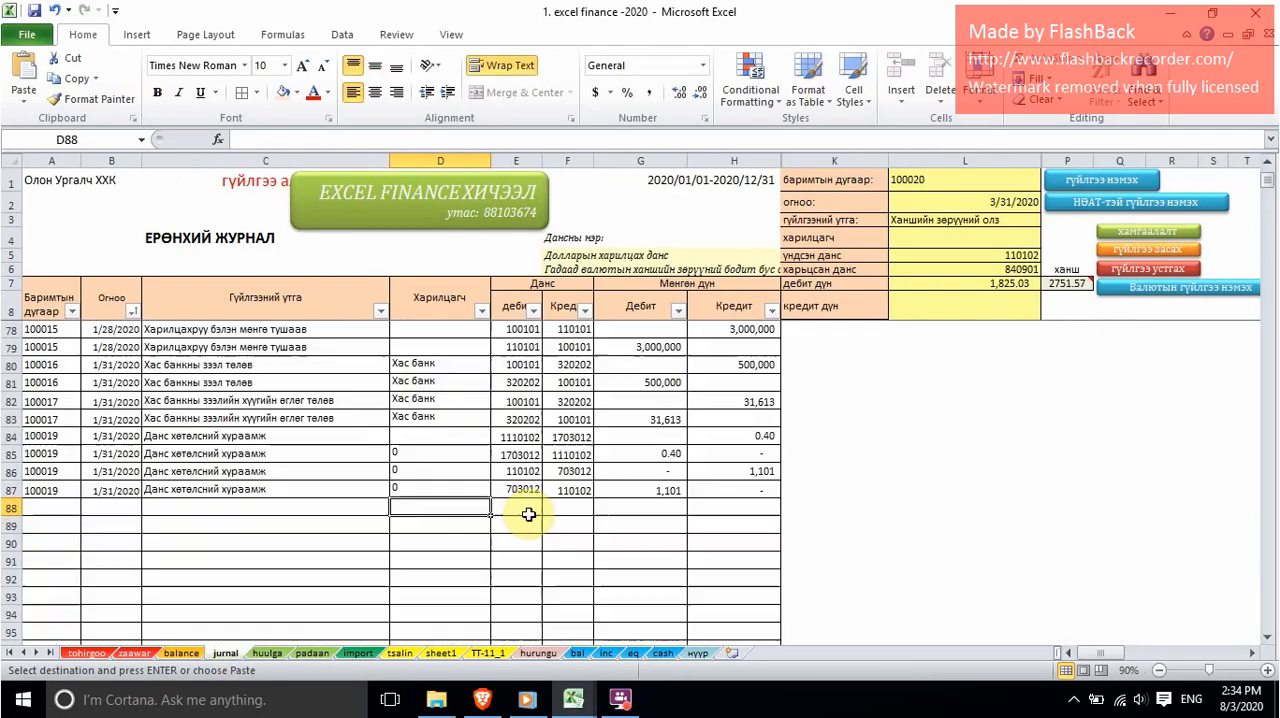
{"action": "left_click", "coordinate": [935, 202]}
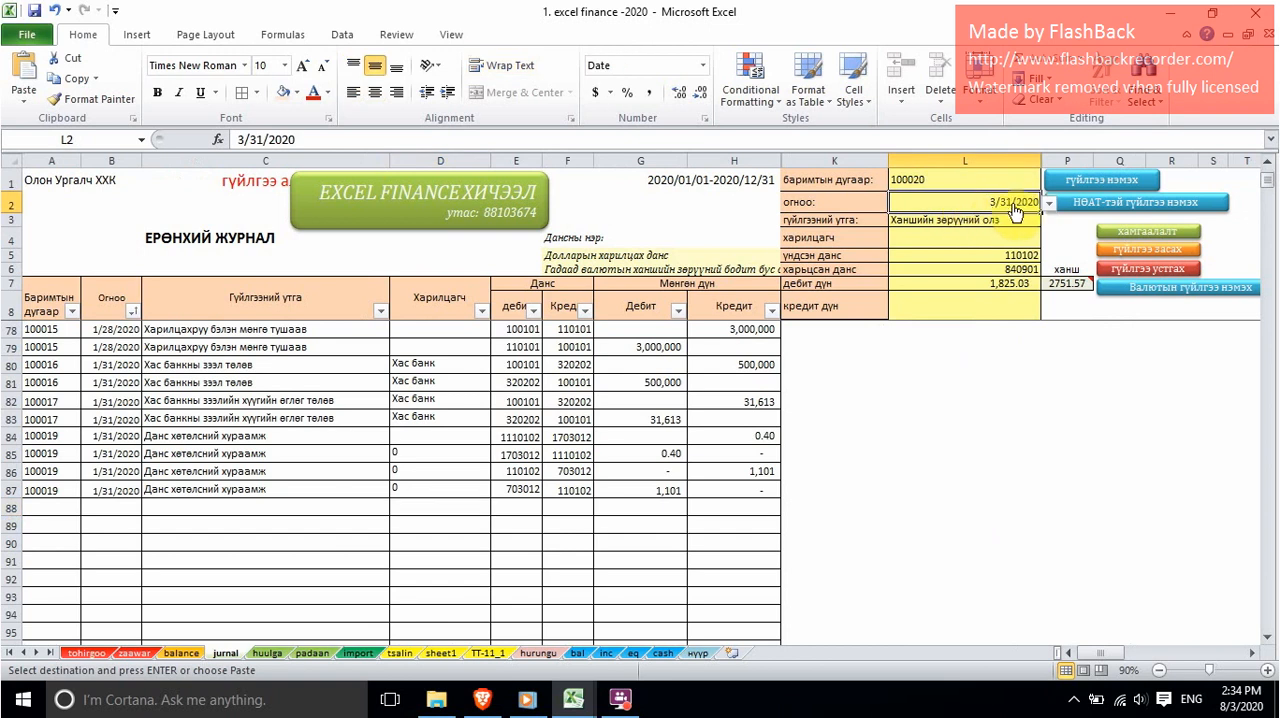
{"action": "left_click", "coordinate": [944, 220]}
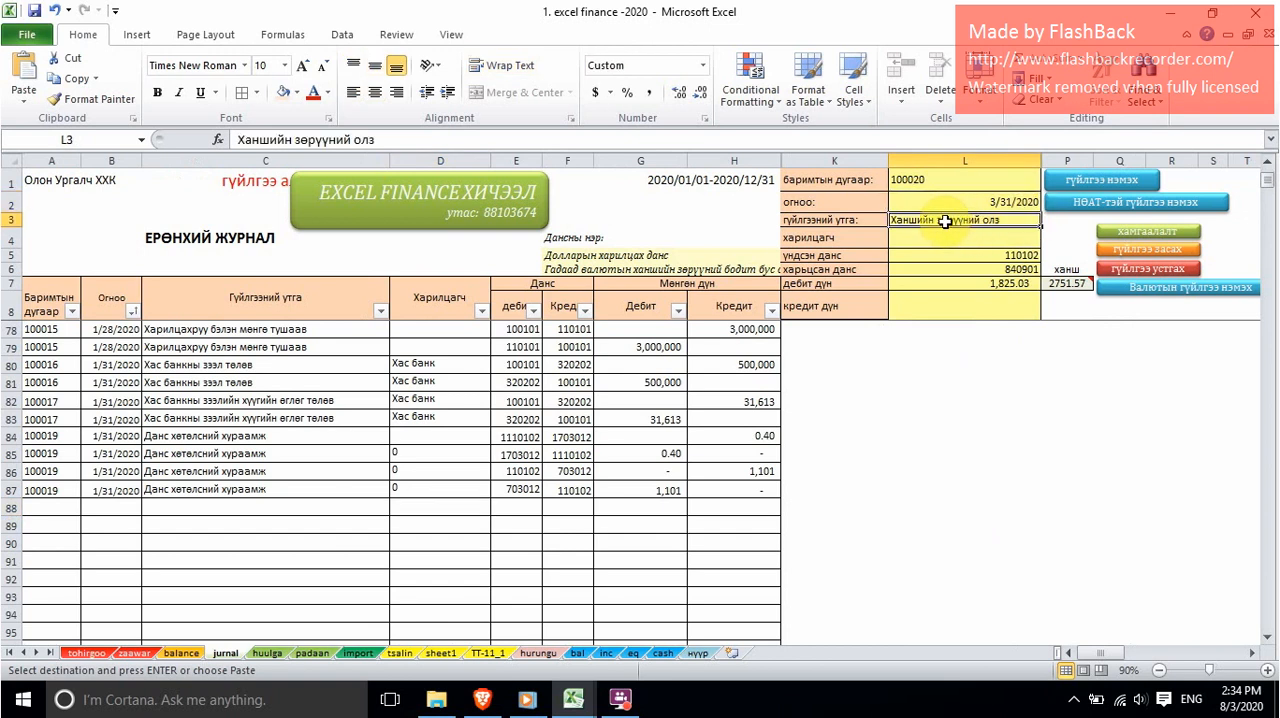
Step: Look up the dollar cash account's code on the balance sheet and enter 100102 as the үндсэн данс in L5 of jurnal
{"action": "left_click", "coordinate": [960, 255]}
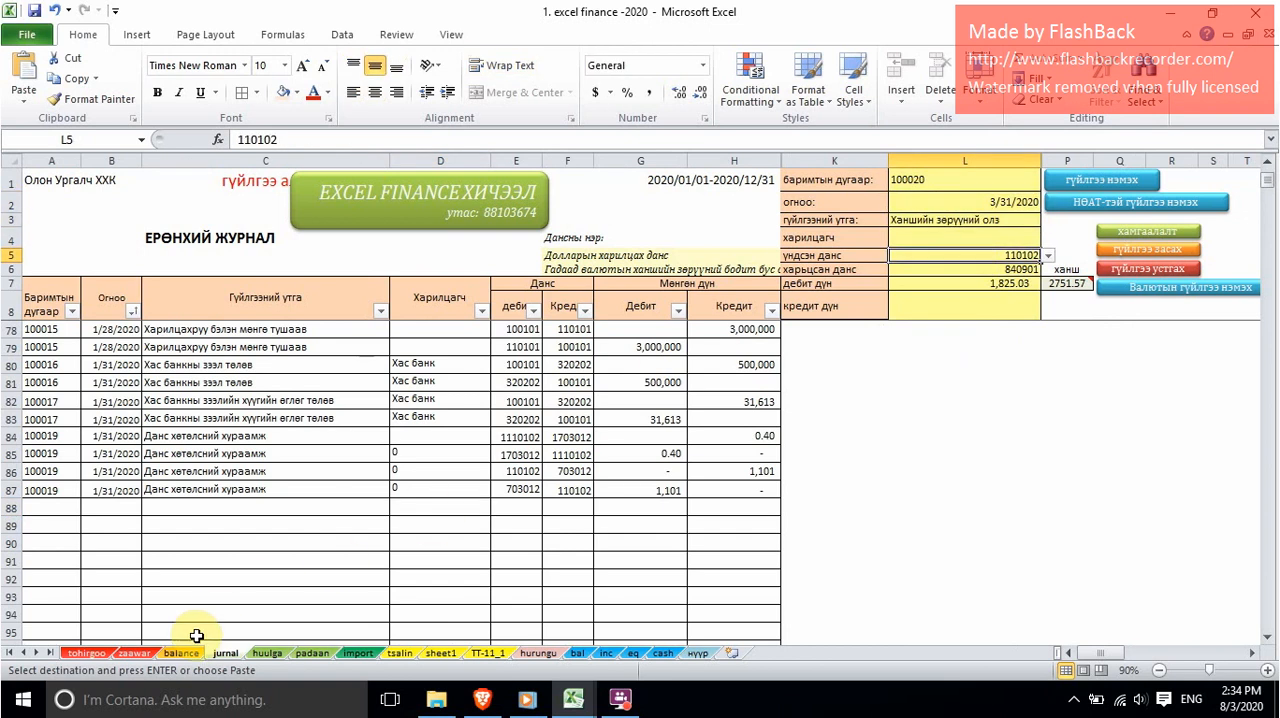
{"action": "left_click", "coordinate": [181, 653]}
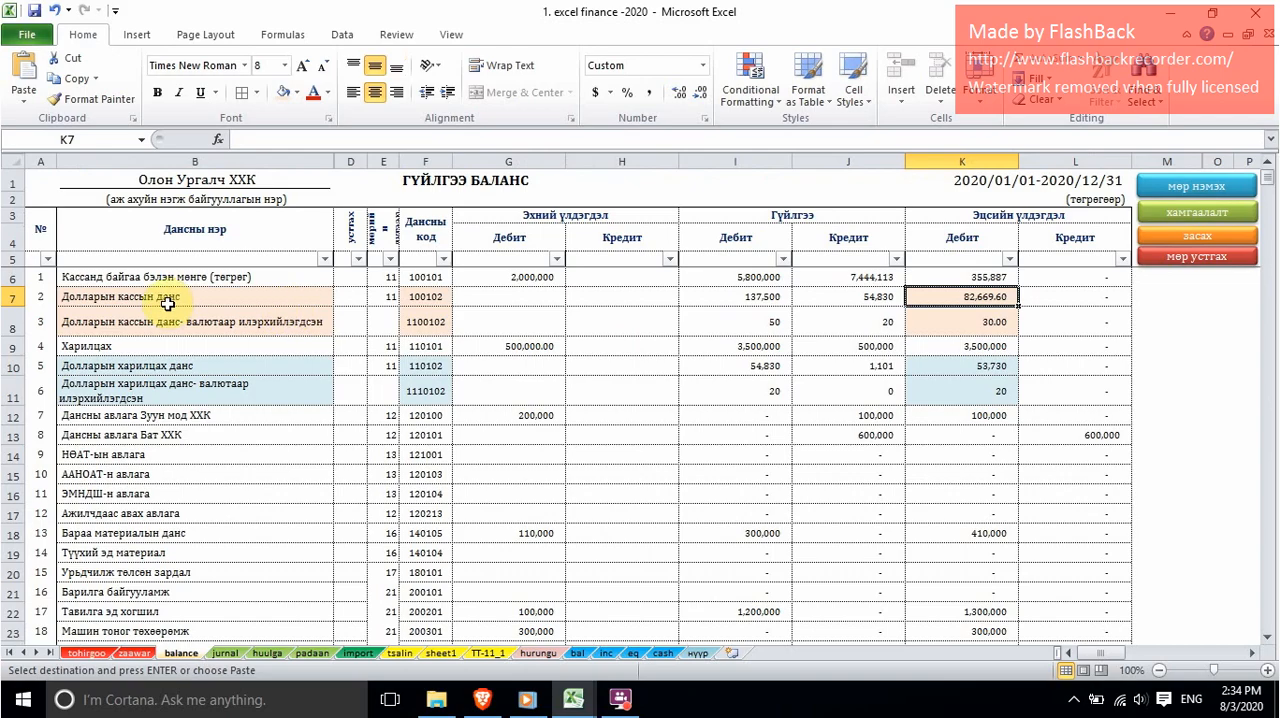
{"action": "left_click", "coordinate": [423, 296]}
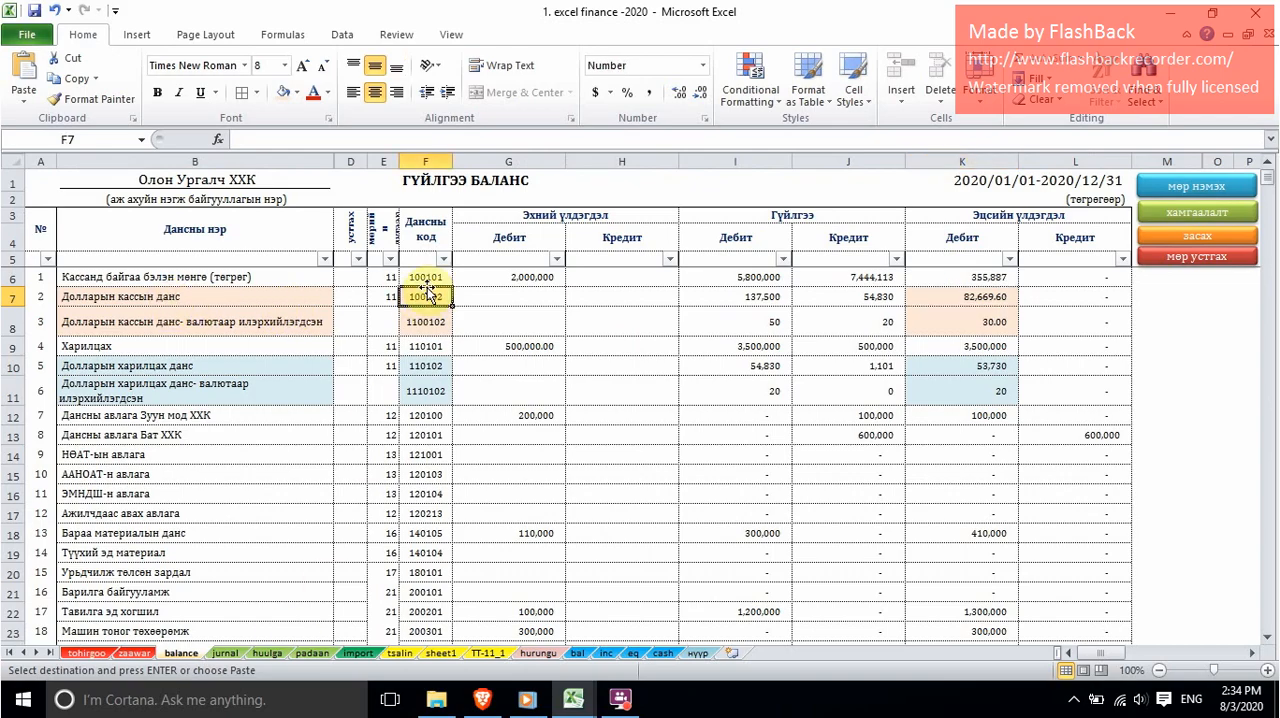
{"action": "left_click", "coordinate": [226, 653]}
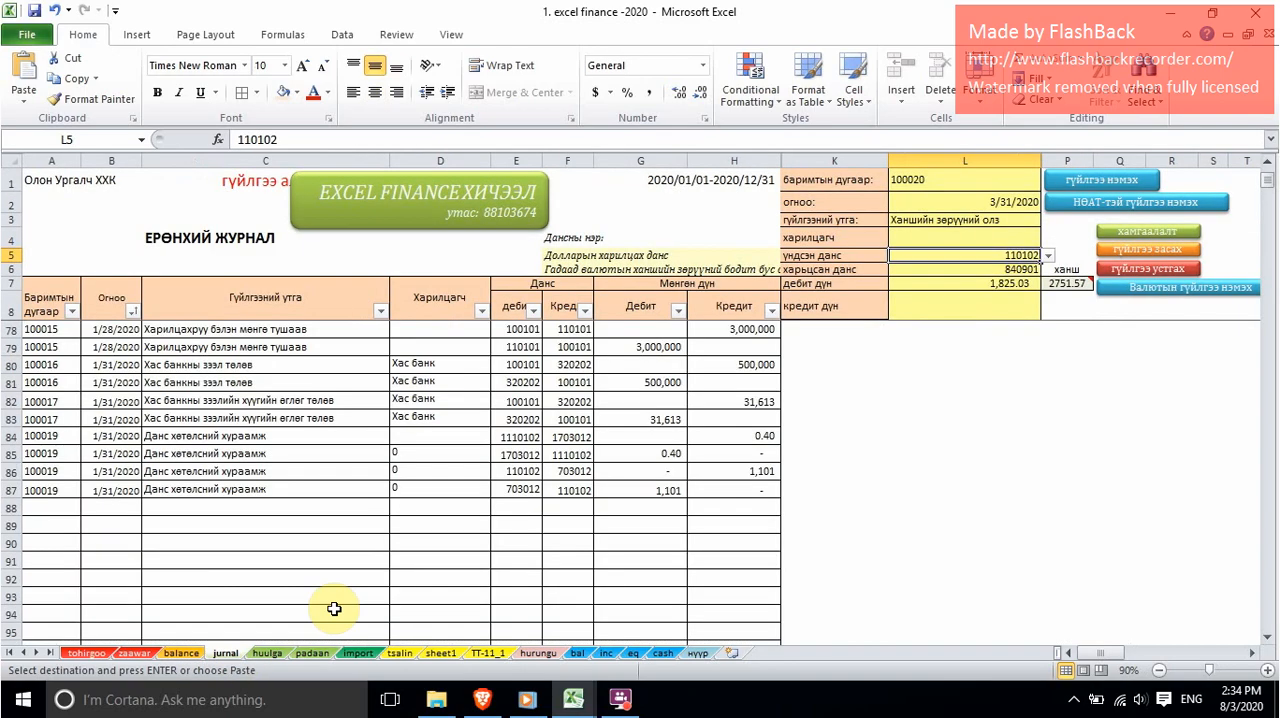
{"action": "type", "text": "100"}
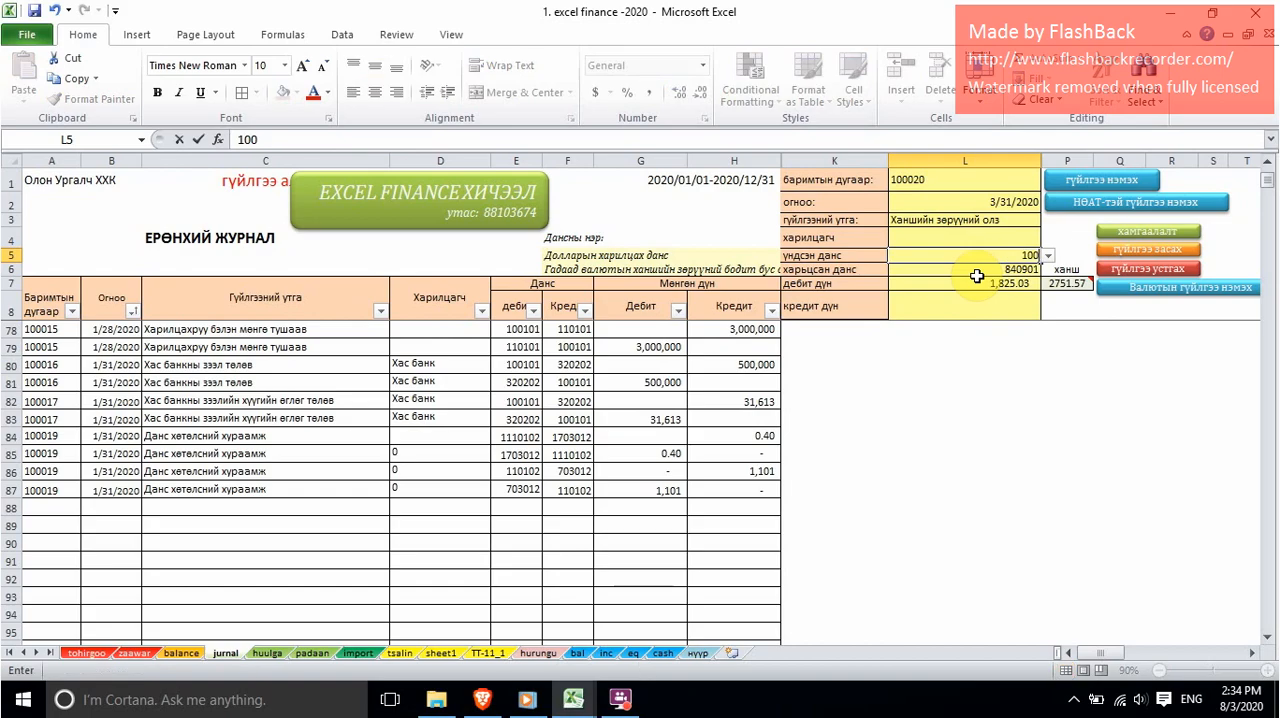
{"action": "type", "text": "102"}
{"action": "key", "text": "Return"}
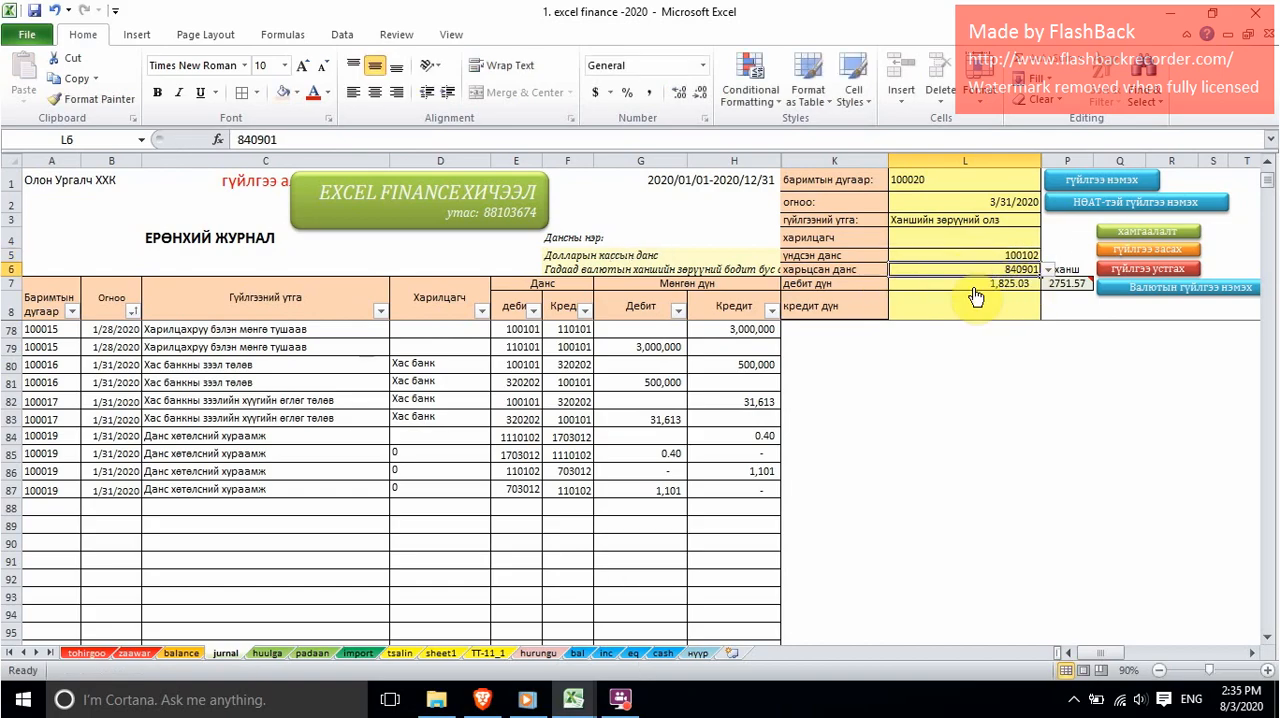
Step: Check the code of the Гадаад валютын ханшийн зөрүүний бодит бус олз account on the balance sheet and return to jurnal
{"action": "left_click", "coordinate": [185, 655]}
{"action": "scroll", "coordinate": [290, 498], "scroll_direction": "down", "scroll_amount": 13}
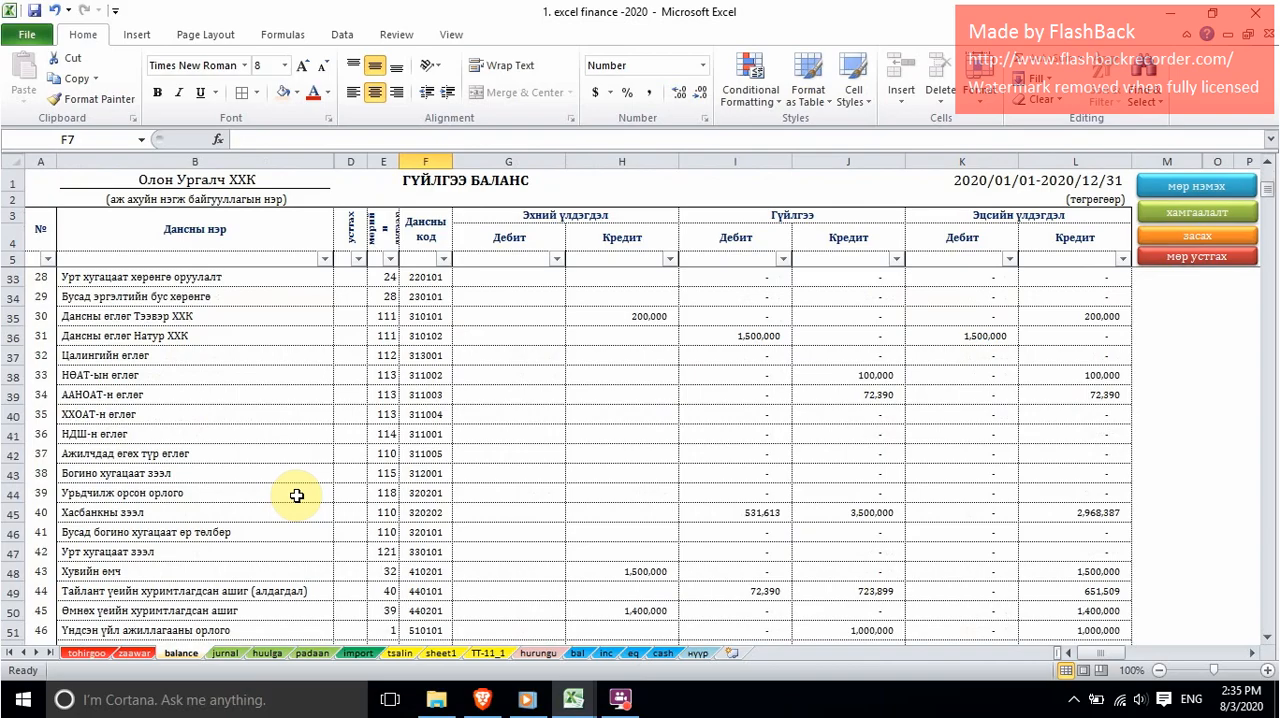
{"action": "scroll", "coordinate": [297, 496], "scroll_direction": "down", "scroll_amount": 2}
{"action": "scroll", "coordinate": [297, 496], "scroll_direction": "up", "scroll_amount": 1}
{"action": "scroll", "coordinate": [298, 496], "scroll_direction": "down", "scroll_amount": 3}
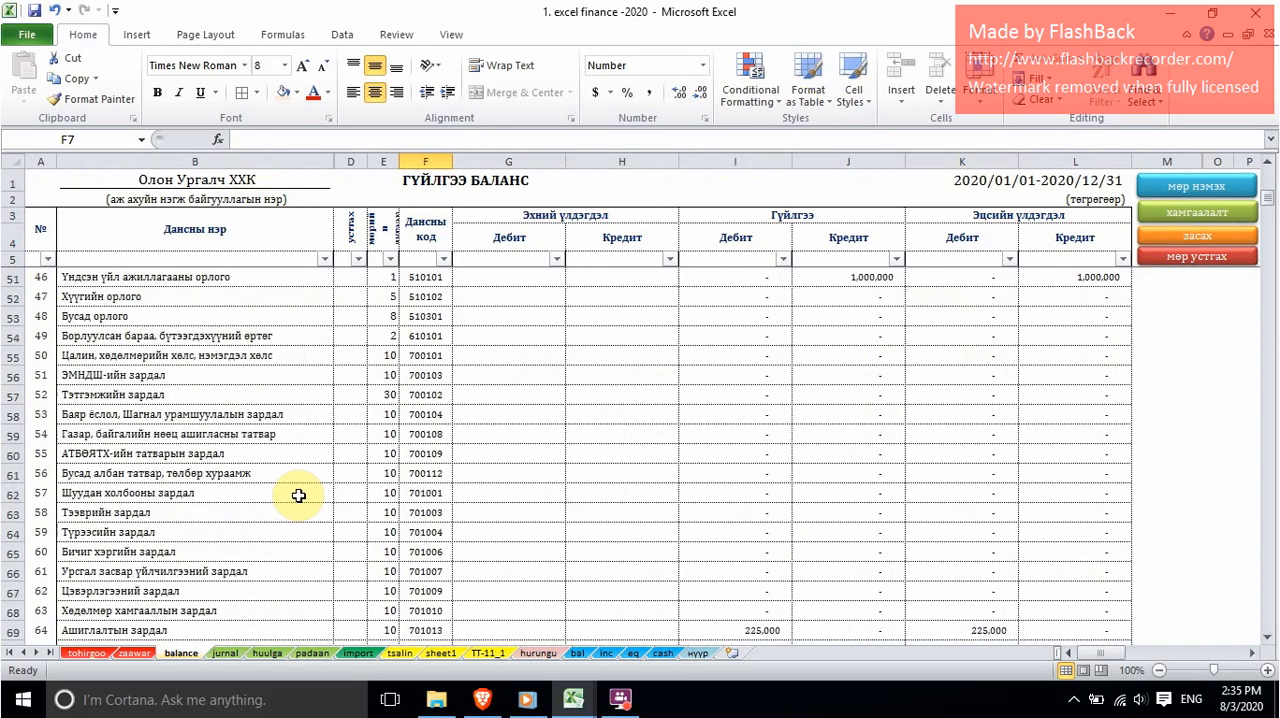
{"action": "scroll", "coordinate": [298, 496], "scroll_direction": "down", "scroll_amount": 1}
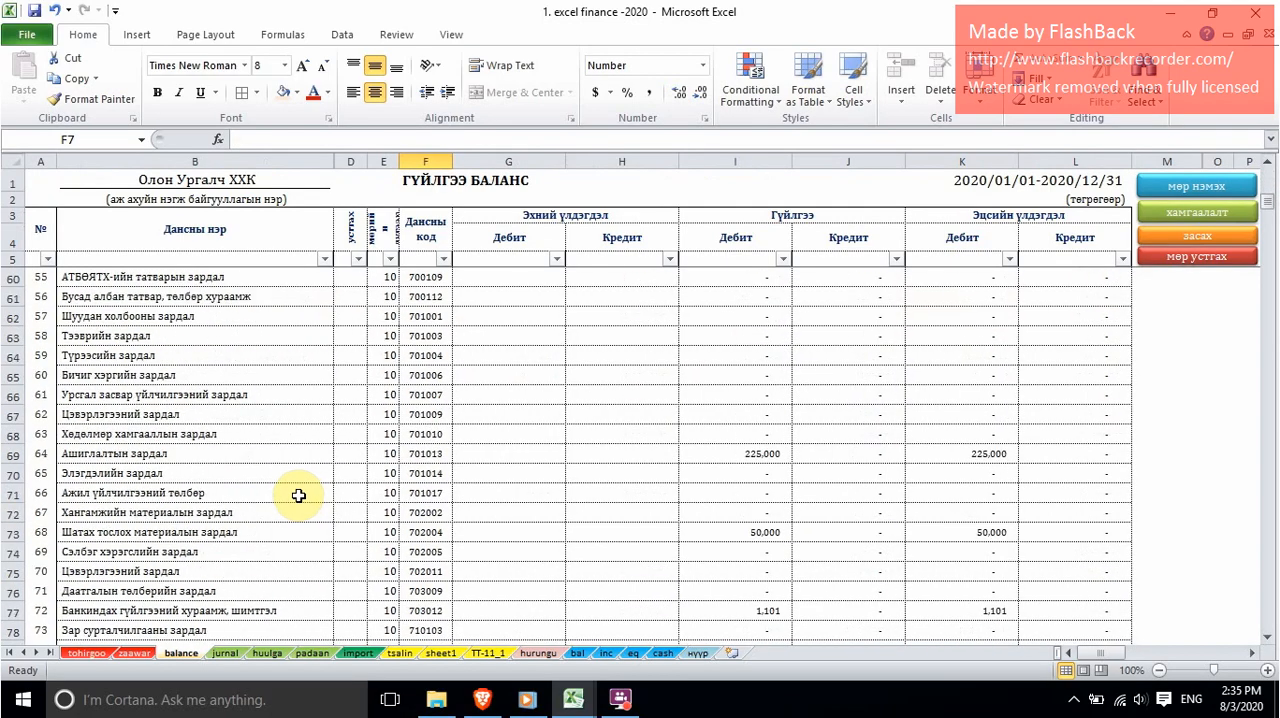
{"action": "scroll", "coordinate": [301, 496], "scroll_direction": "down", "scroll_amount": 3}
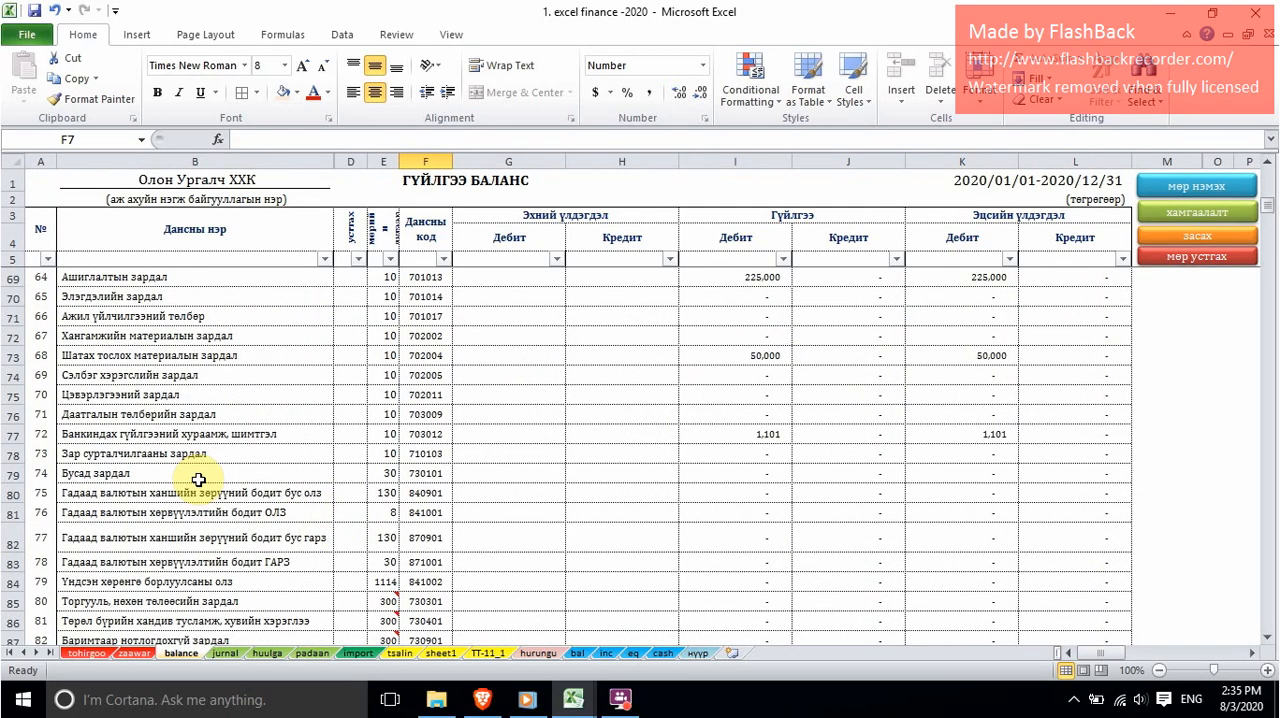
{"action": "left_click_drag", "start_coordinate": [90, 493], "coordinate": [424, 497]}
{"action": "left_click", "coordinate": [424, 497]}
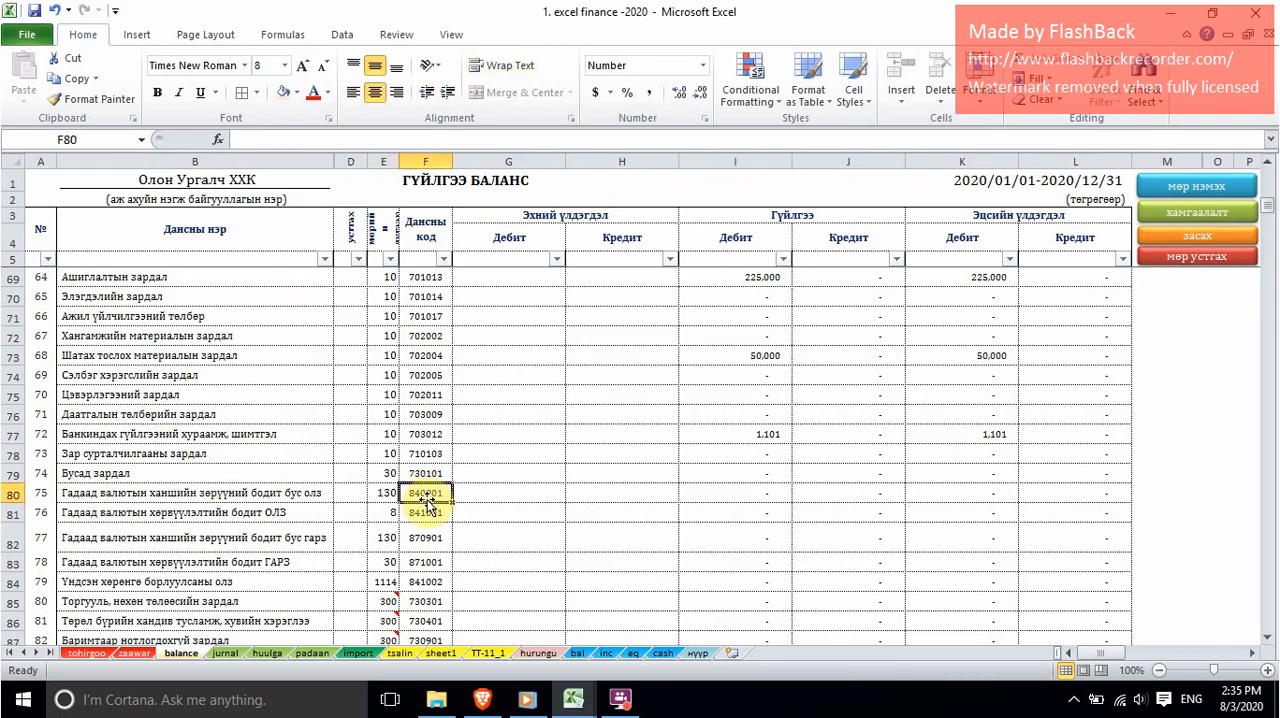
{"action": "left_click", "coordinate": [226, 653]}
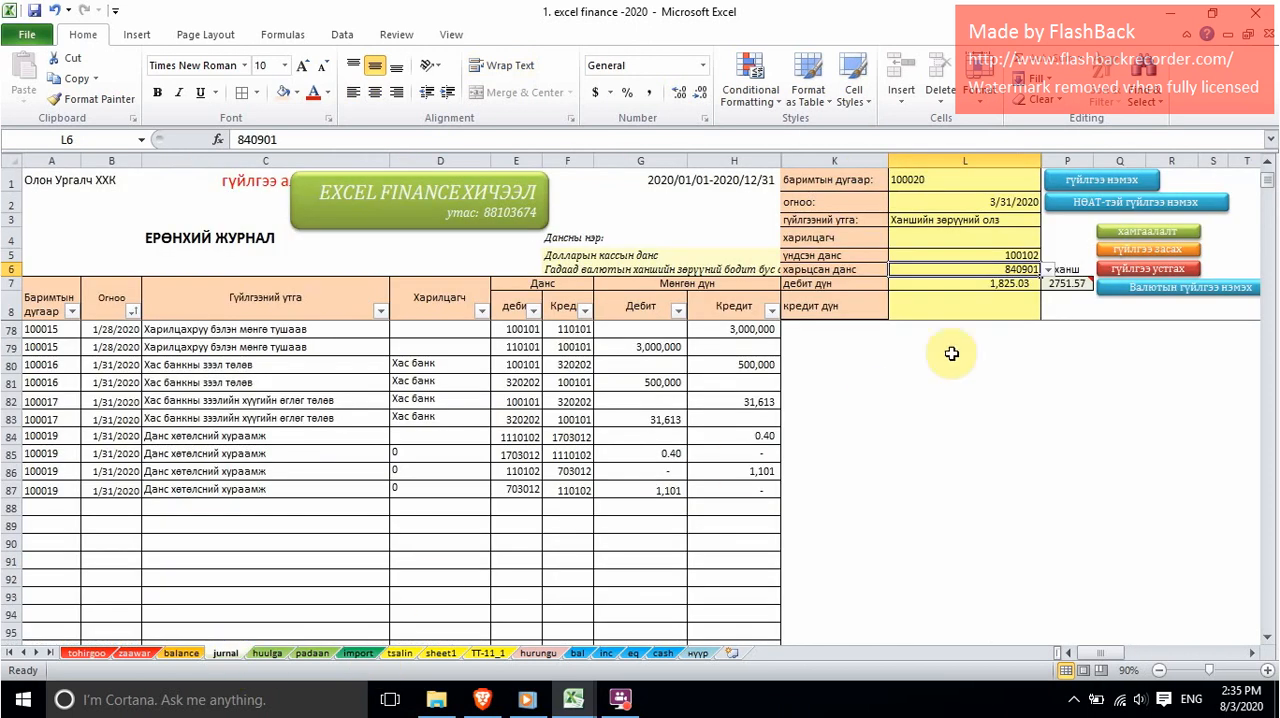
Step: Switch to Book1 and copy the Зөрүү дүн of Долларын касс from G9
{"action": "left_click", "coordinate": [990, 284]}
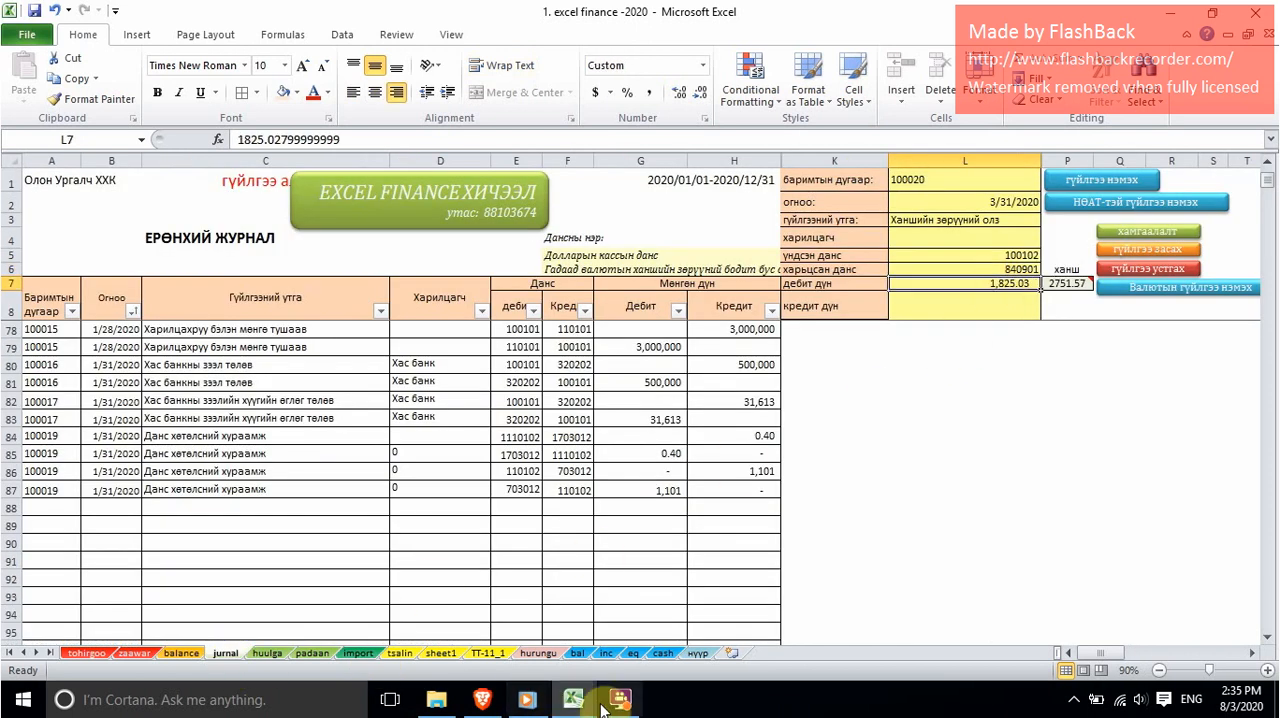
{"action": "mouse_move", "coordinate": [573, 700]}
{"action": "left_click", "coordinate": [660, 610]}
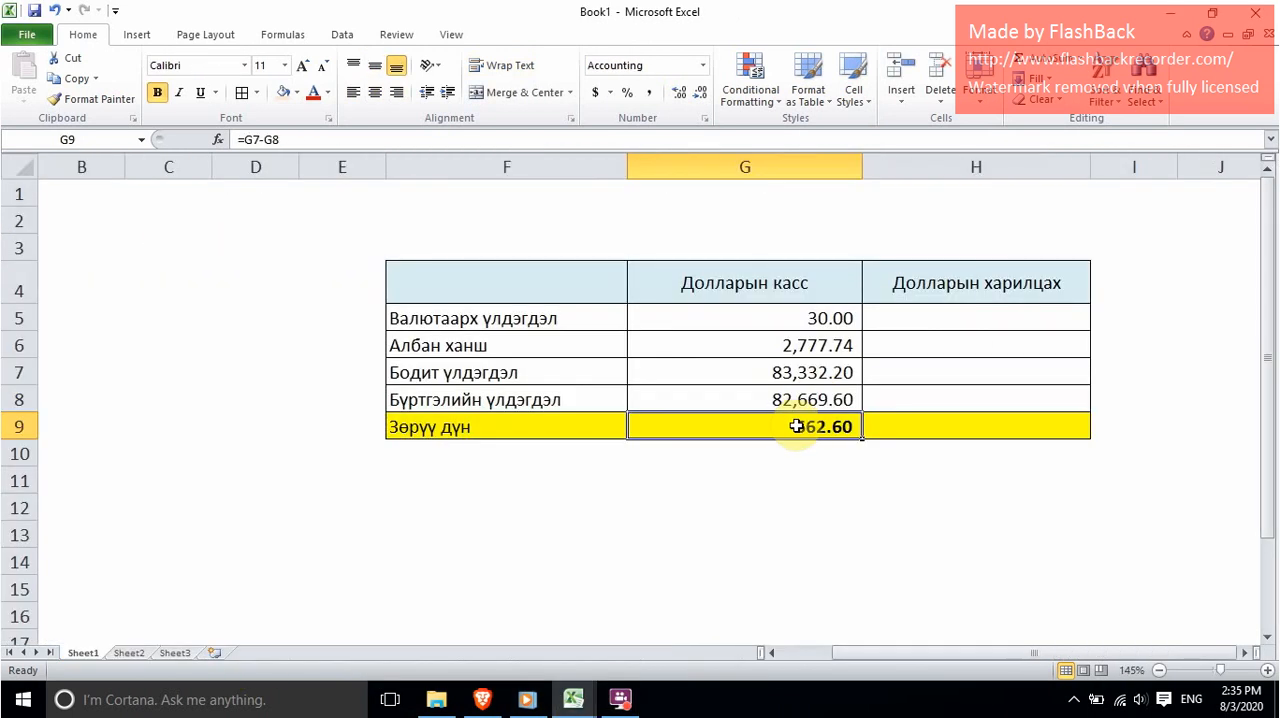
{"action": "right_click", "coordinate": [797, 426]}
{"action": "left_click", "coordinate": [857, 127]}
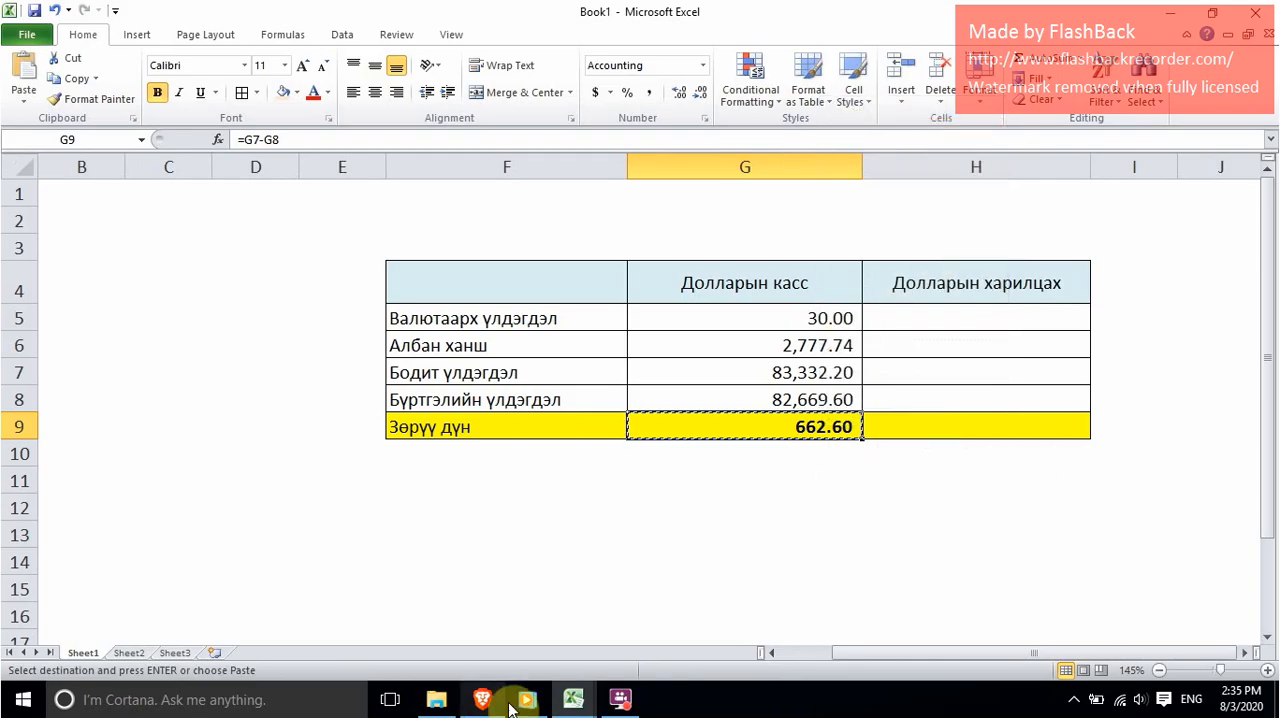
Step: Paste the copied difference as a plain value into the дебит дүн cell L7 of jurnal and add the transaction to the journal
{"action": "mouse_move", "coordinate": [573, 700]}
{"action": "left_click", "coordinate": [470, 600]}
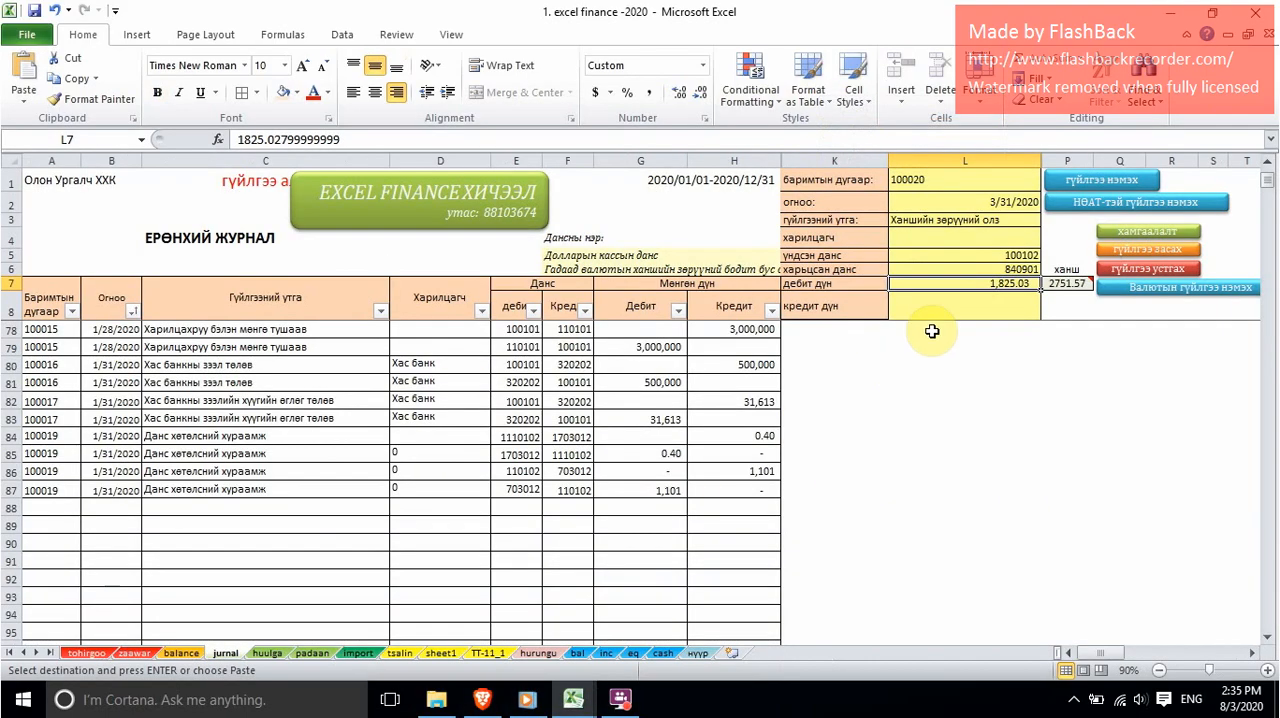
{"action": "right_click", "coordinate": [979, 287]}
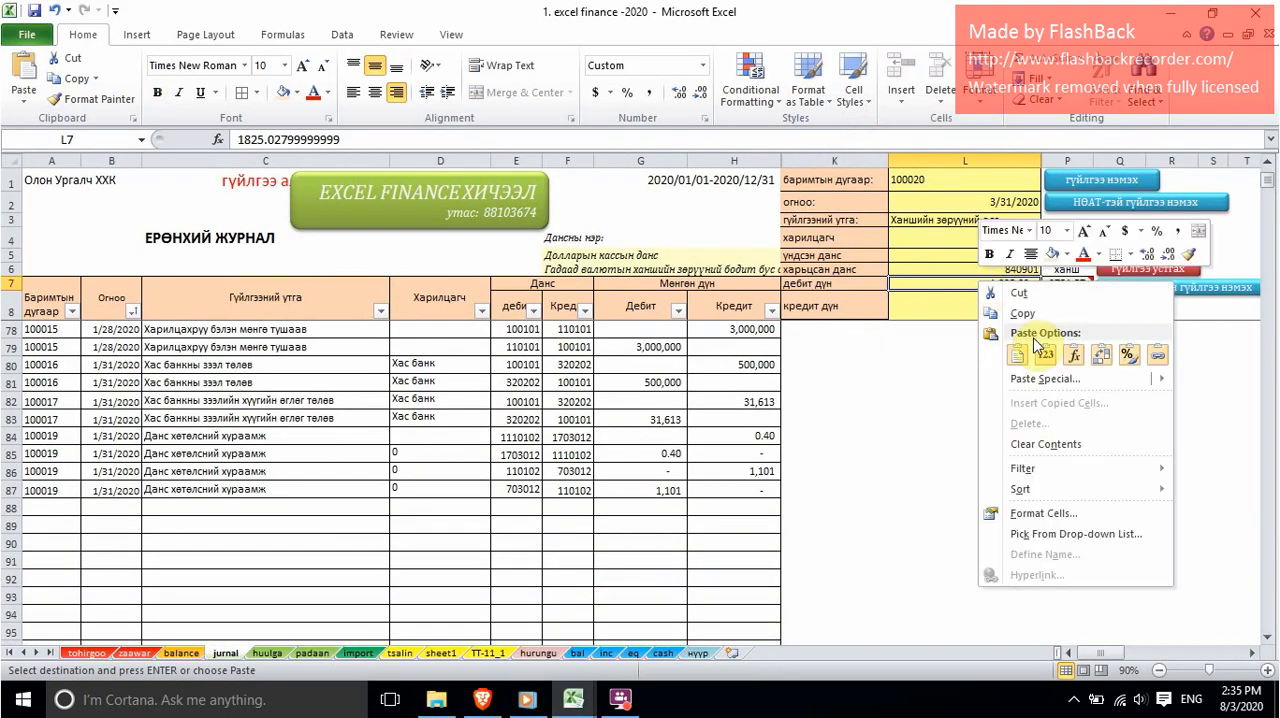
{"action": "left_click", "coordinate": [1045, 340]}
{"action": "left_click", "coordinate": [998, 307]}
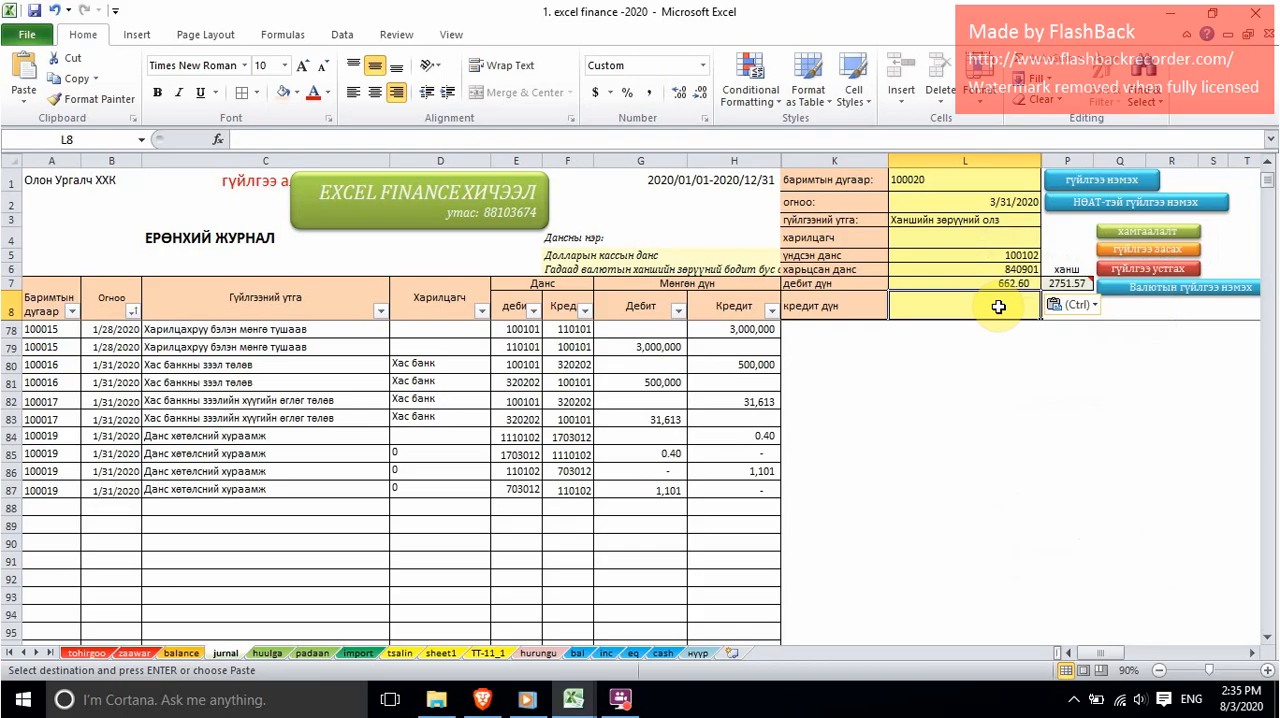
{"action": "left_click", "coordinate": [1002, 284]}
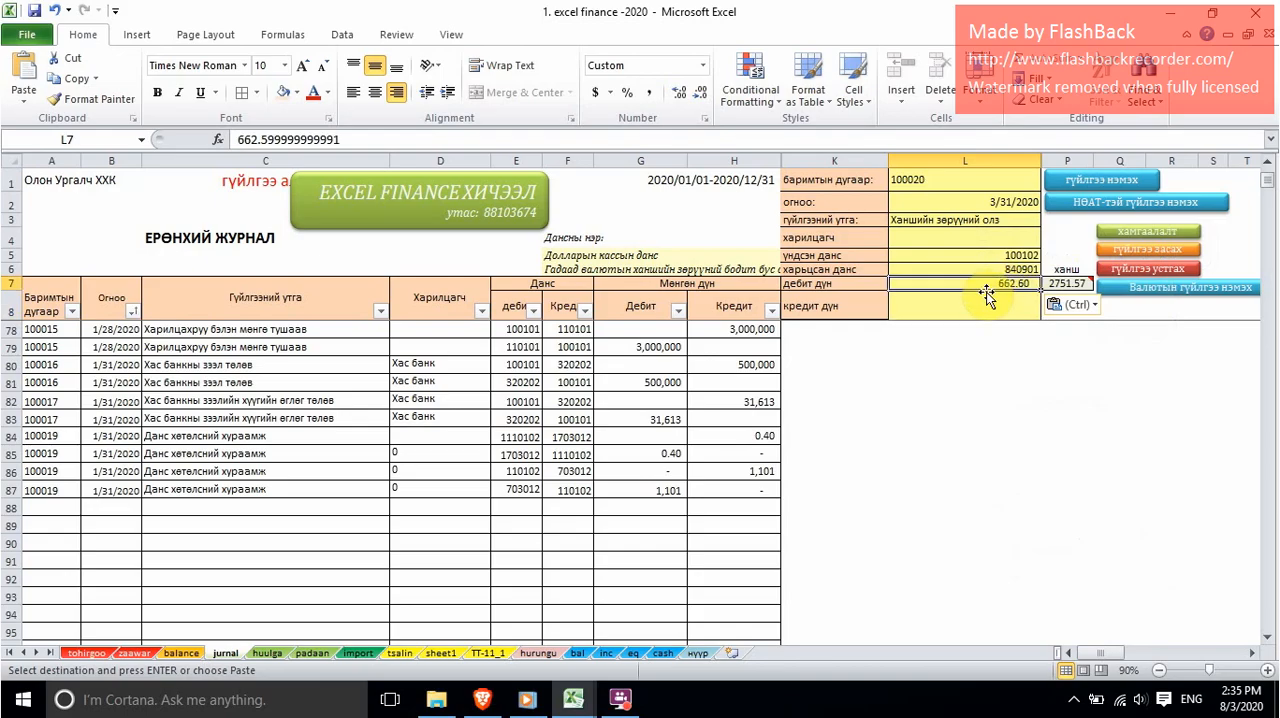
{"action": "left_click", "coordinate": [1080, 180]}
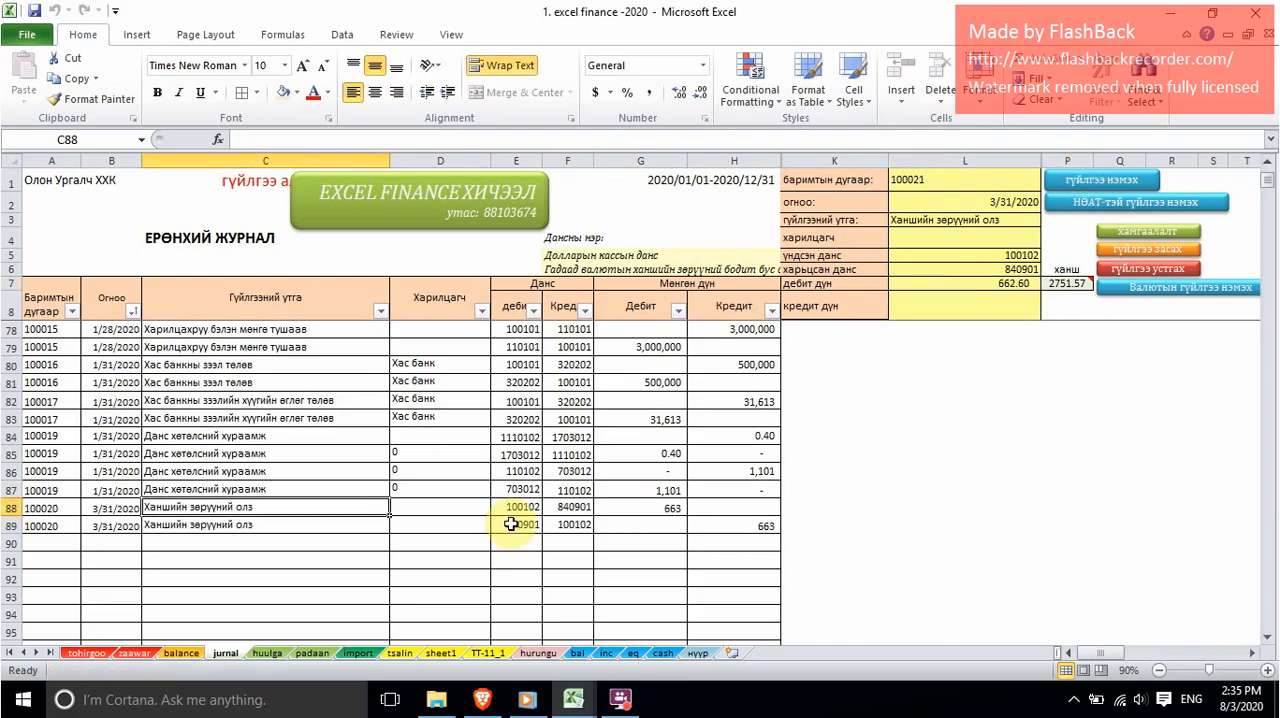
Step: Check the closing debit balance of Долларын кассын данс in K7 on the balance sheet
{"action": "left_click", "coordinate": [177, 657]}
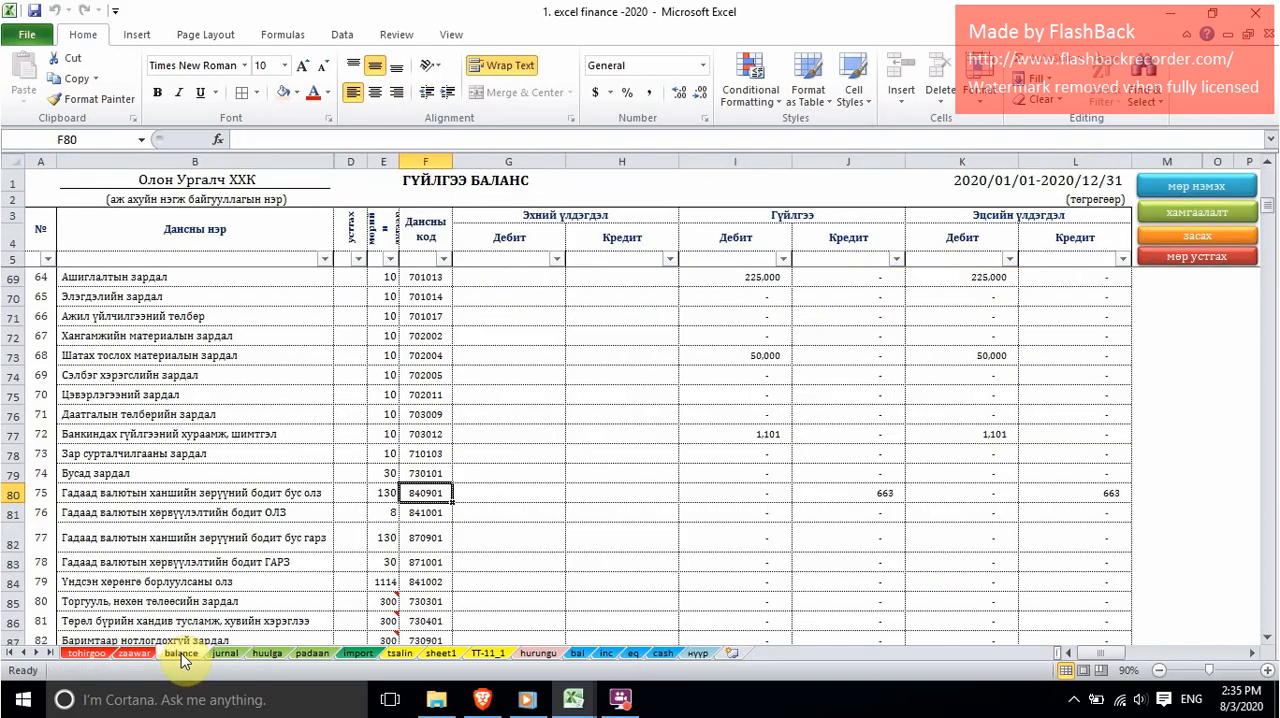
{"action": "scroll", "coordinate": [314, 423], "scroll_direction": "down", "scroll_amount": 10}
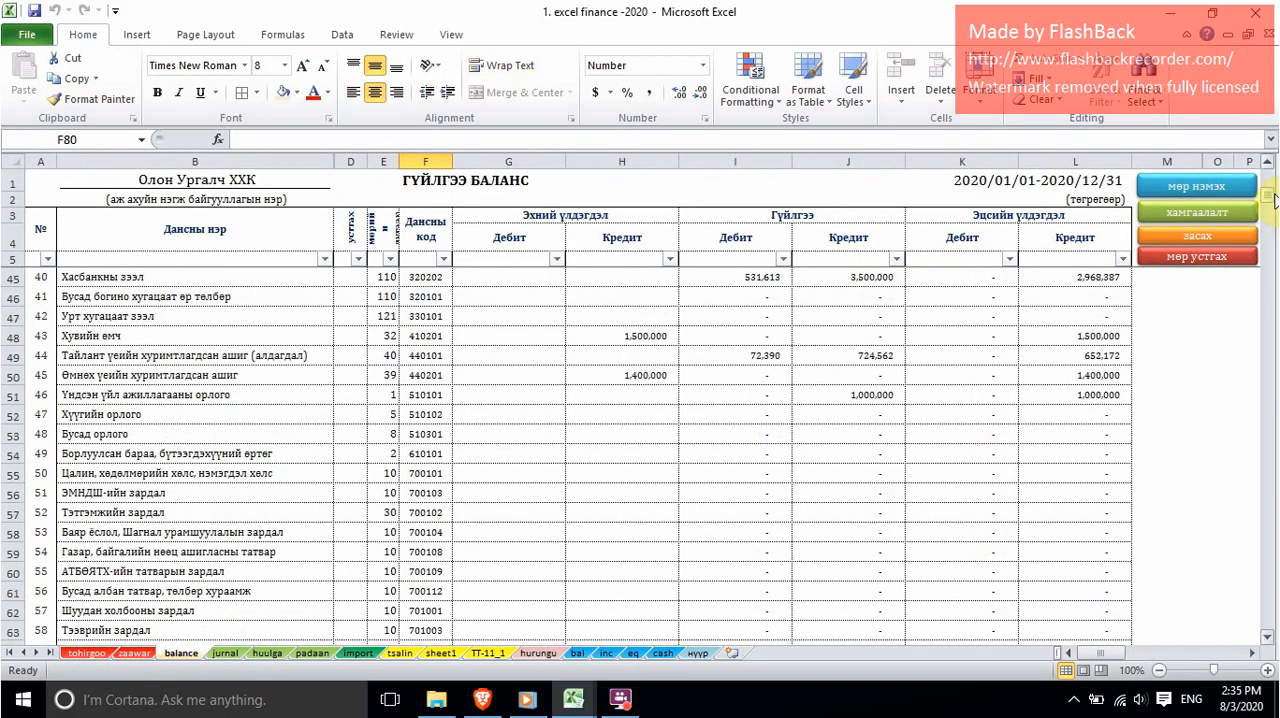
{"action": "left_click_drag", "start_coordinate": [1271, 197], "coordinate": [1268, 176]}
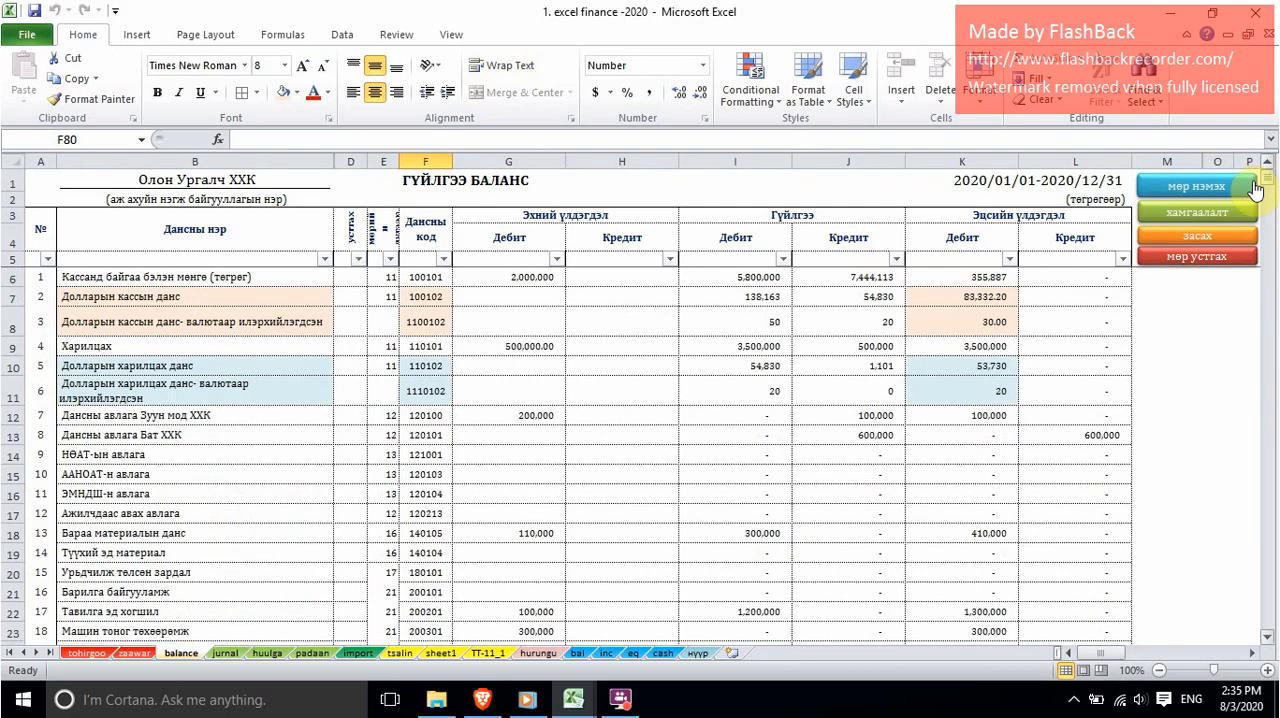
{"action": "left_click", "coordinate": [14, 299]}
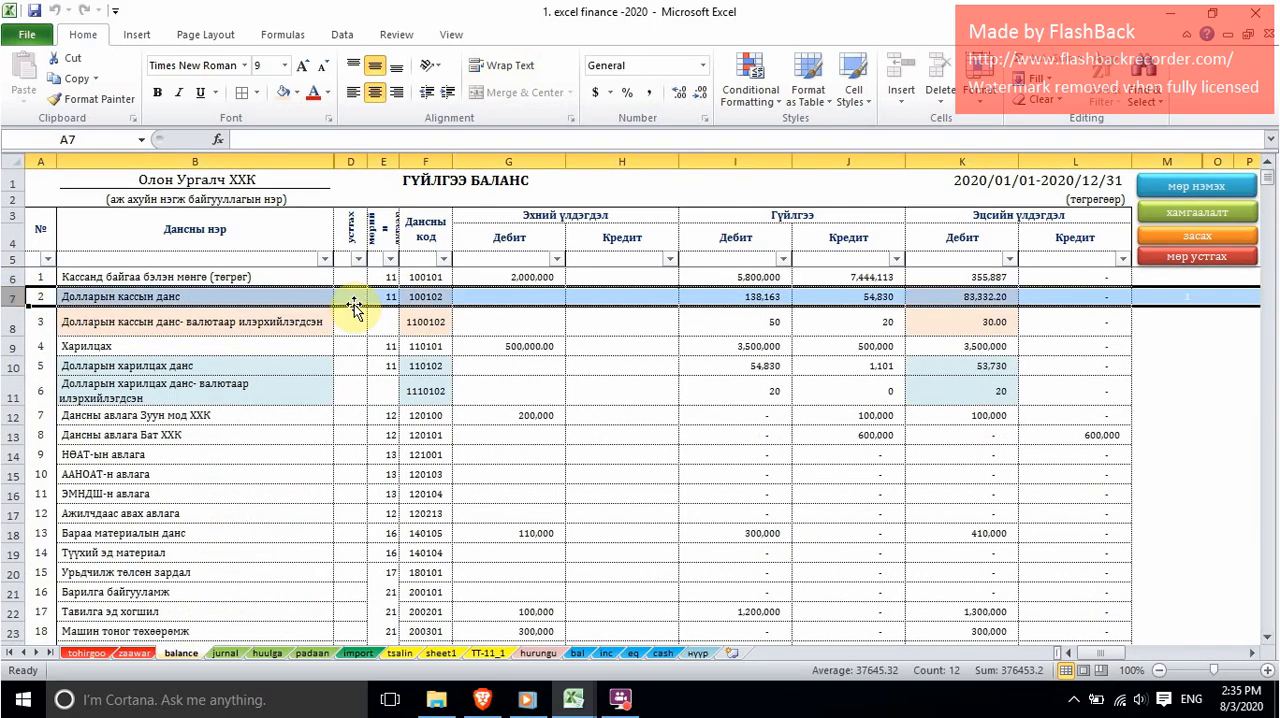
{"action": "left_click", "coordinate": [973, 300]}
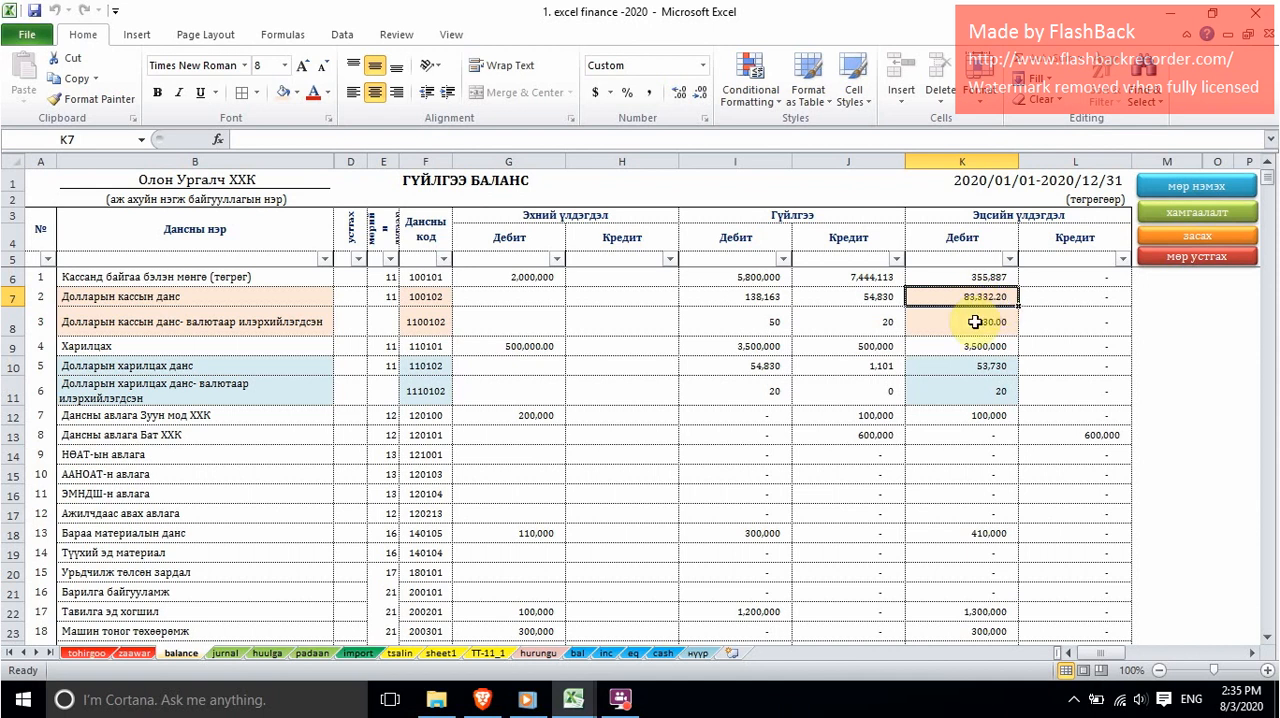
Step: Switch to Book1 and fill the Бодит үлдэгдэл cell G7 of Долларын касс with yellow
{"action": "mouse_move", "coordinate": [573, 699]}
{"action": "left_click", "coordinate": [685, 603]}
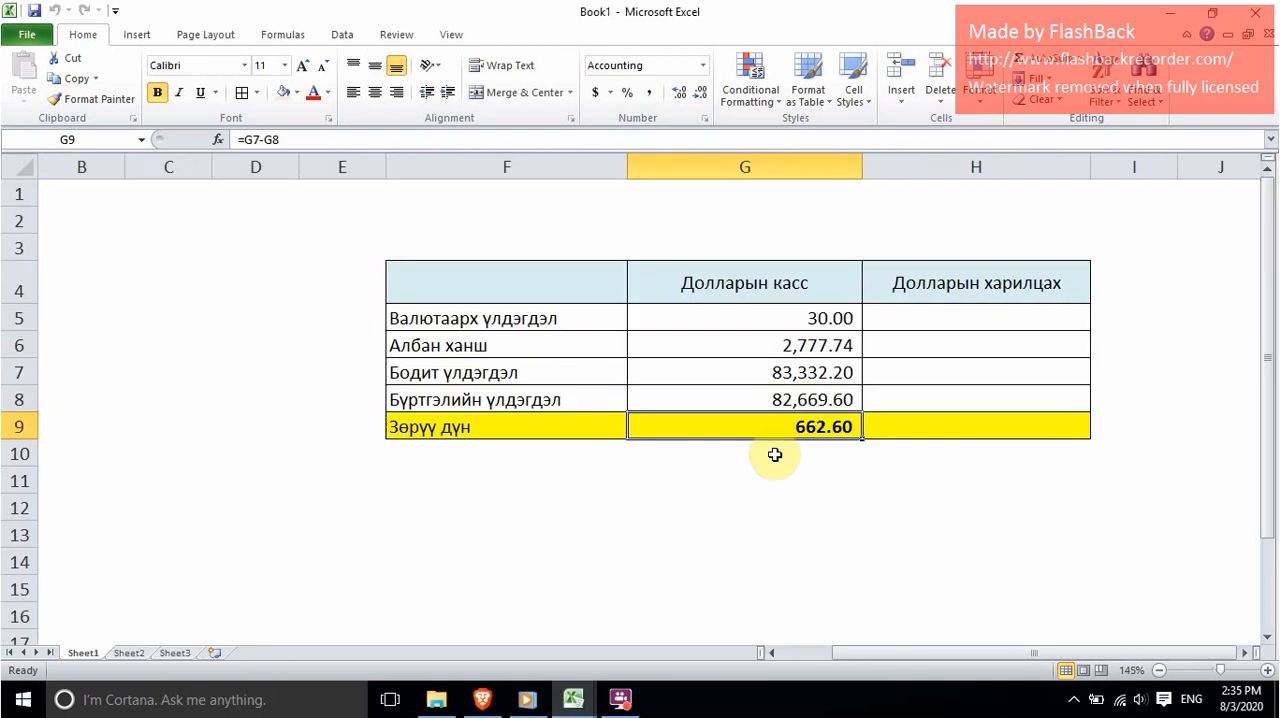
{"action": "left_click", "coordinate": [766, 372]}
{"action": "left_click", "coordinate": [297, 92]}
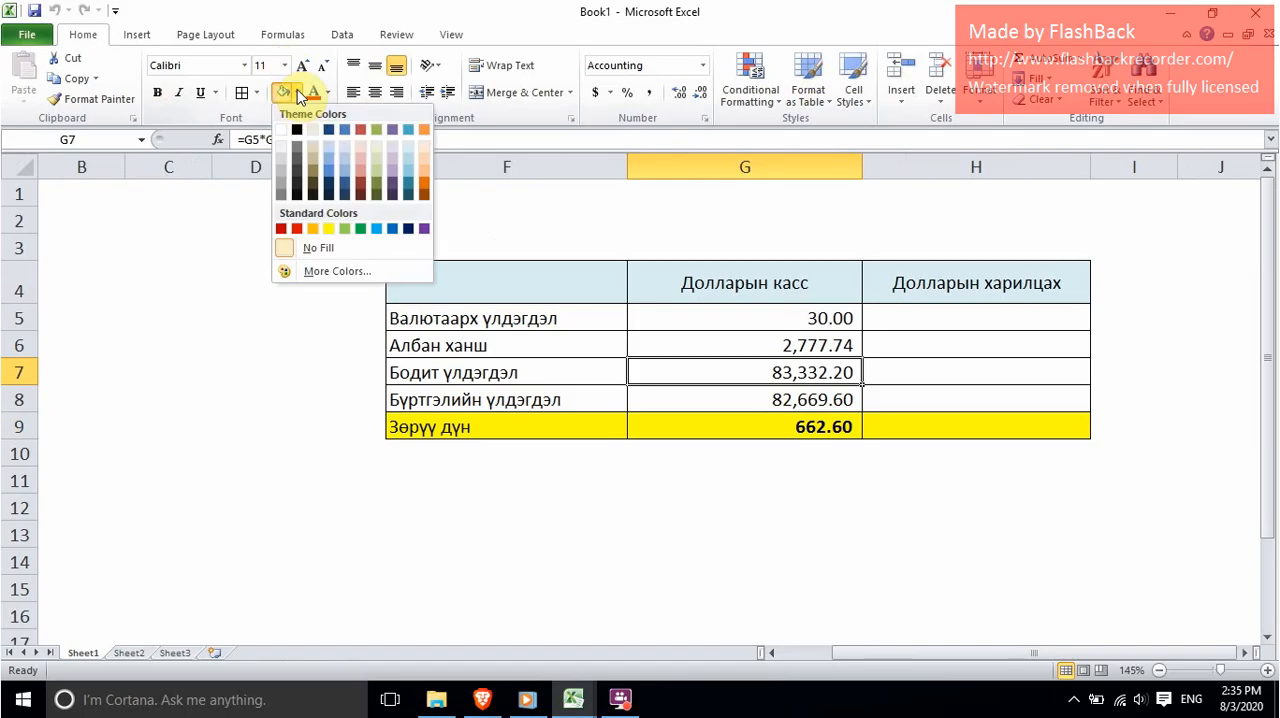
{"action": "left_click", "coordinate": [329, 229]}
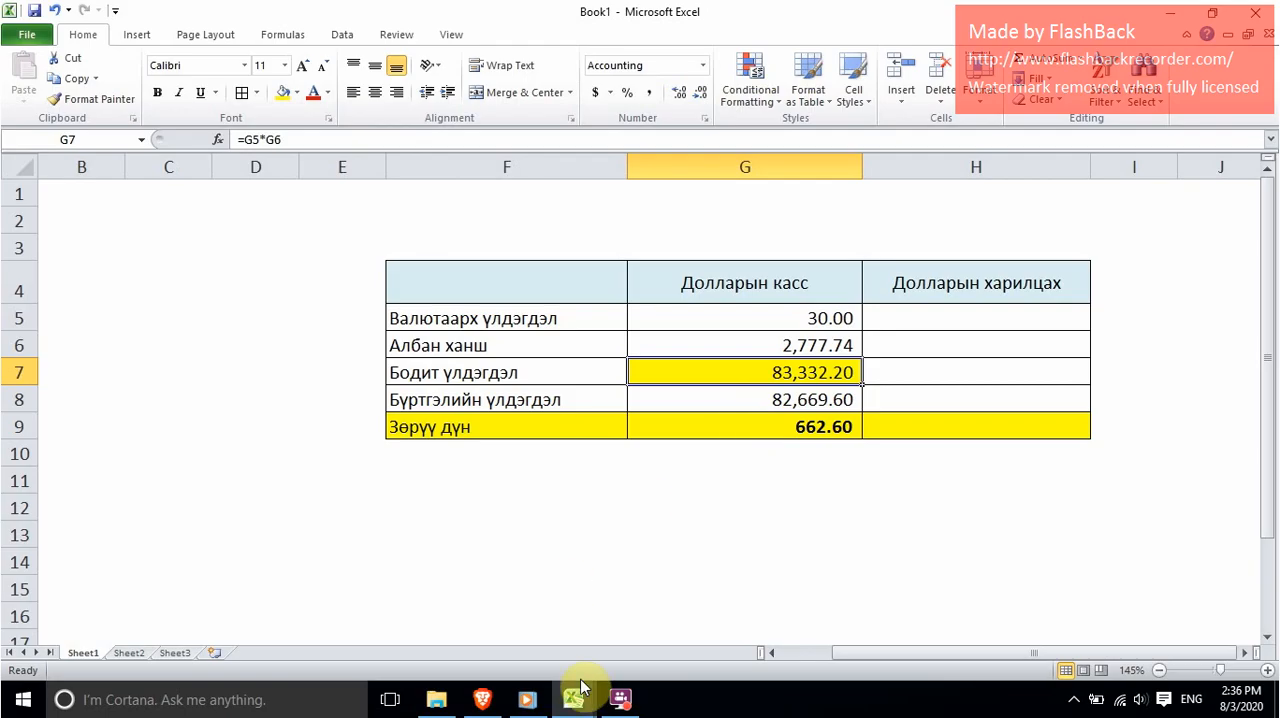
Step: Switch to the excel finance -2020 workbook and examine the turnover and closing balances of the two Долларын харилцах данс rows on the balance sheet
{"action": "mouse_move", "coordinate": [574, 696]}
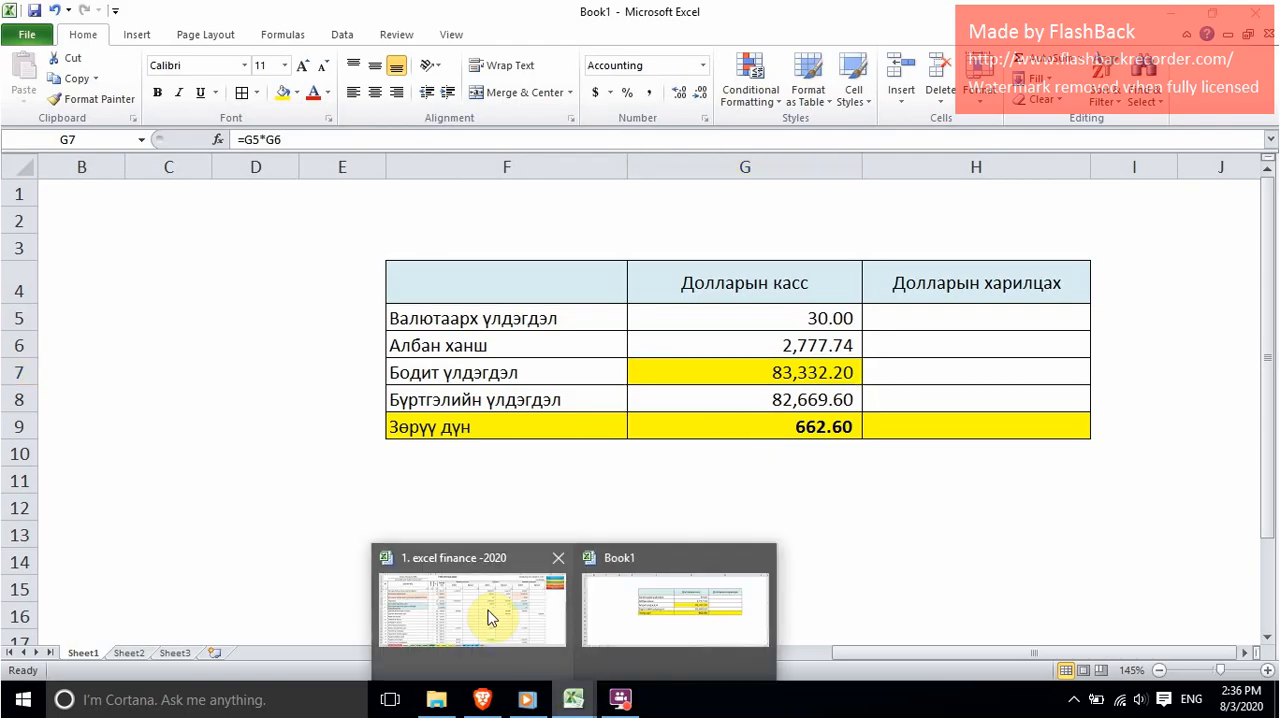
{"action": "left_click", "coordinate": [488, 614]}
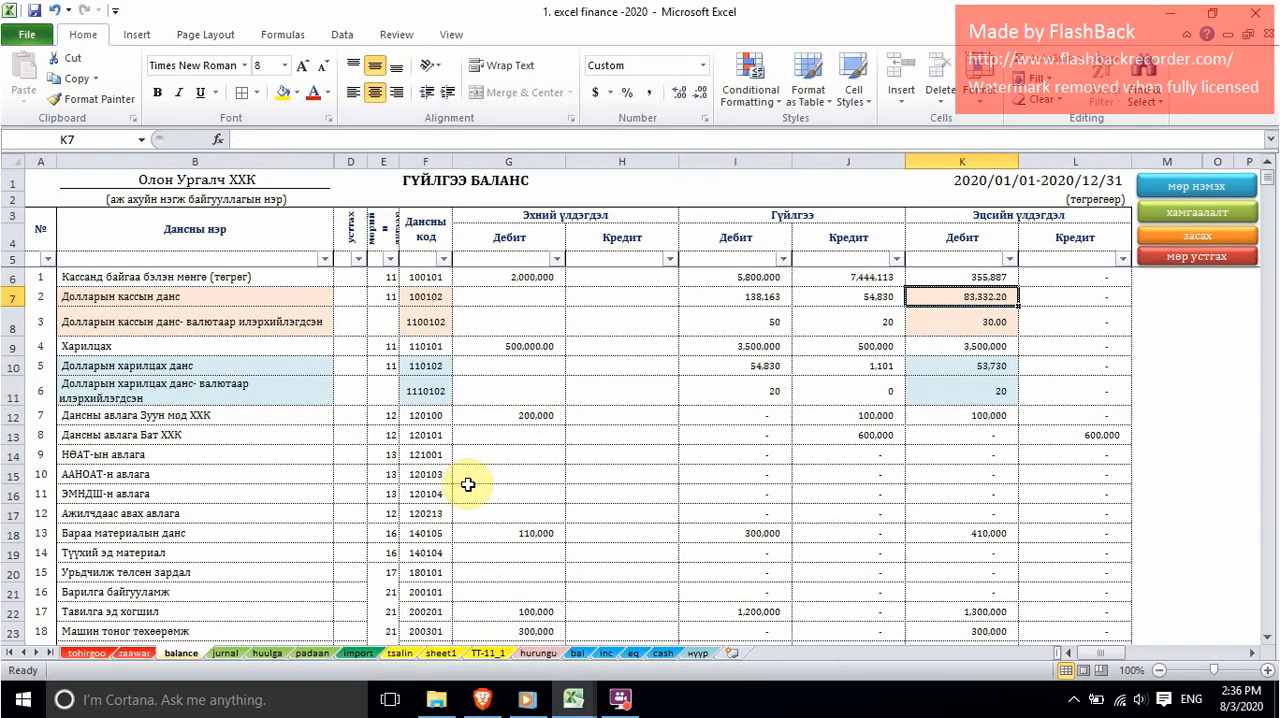
{"action": "left_click", "coordinate": [273, 366]}
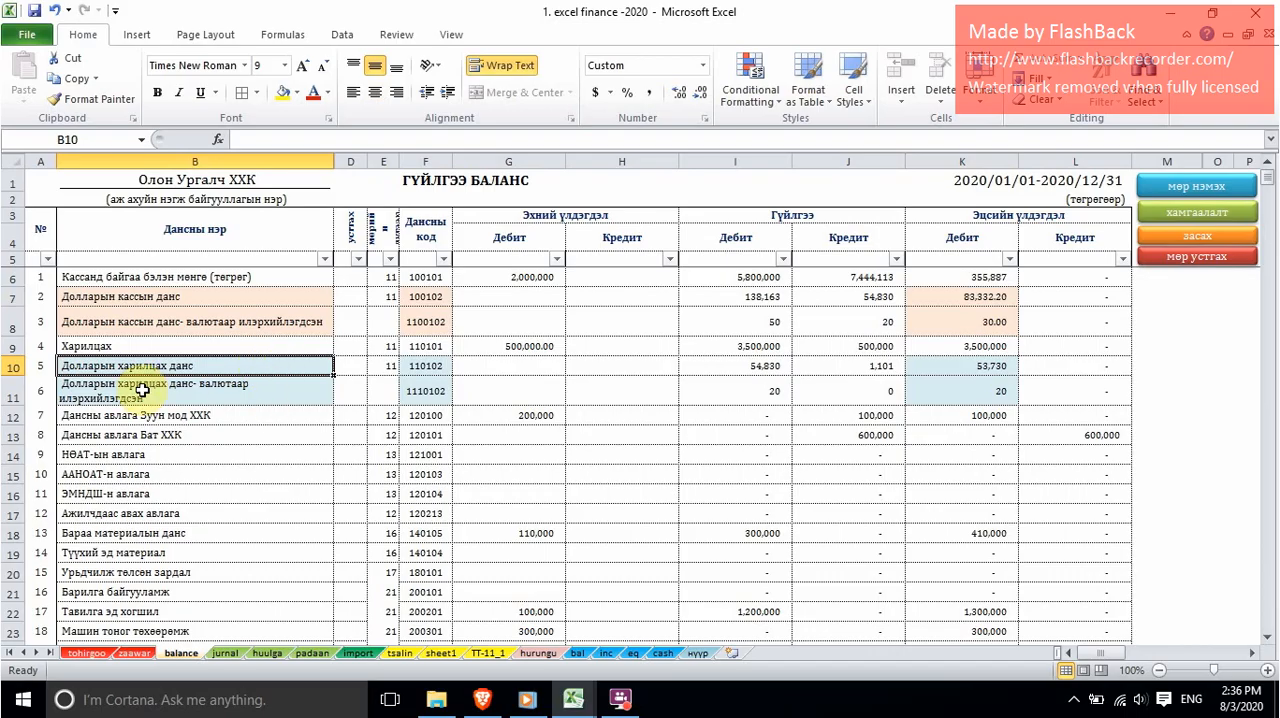
{"action": "left_click_drag", "start_coordinate": [20, 366], "coordinate": [33, 392]}
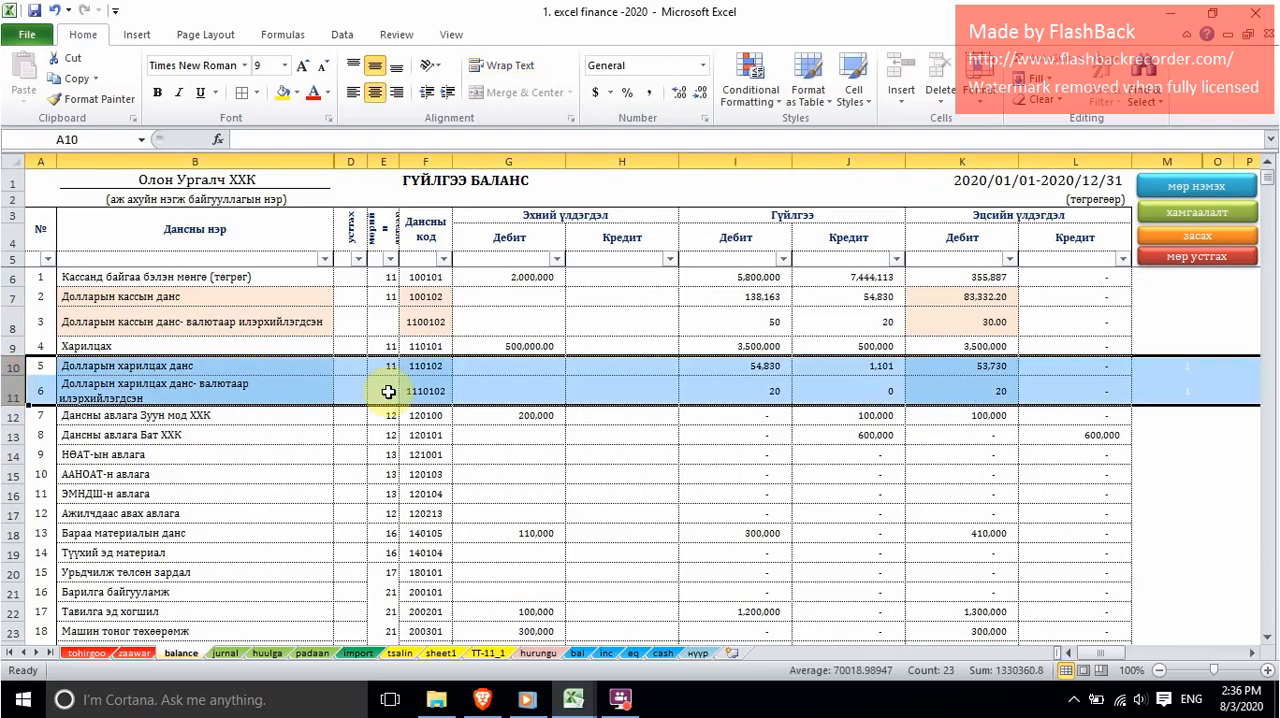
{"action": "left_click", "coordinate": [436, 371]}
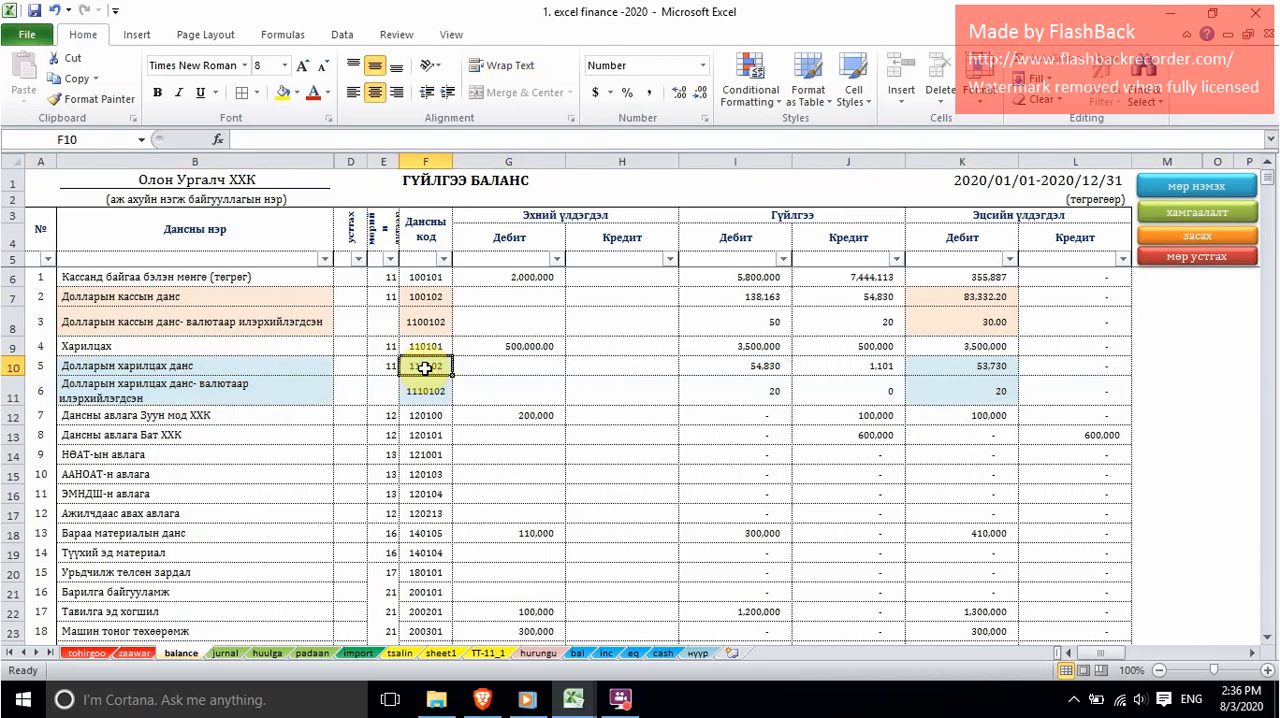
{"action": "left_click", "coordinate": [770, 364]}
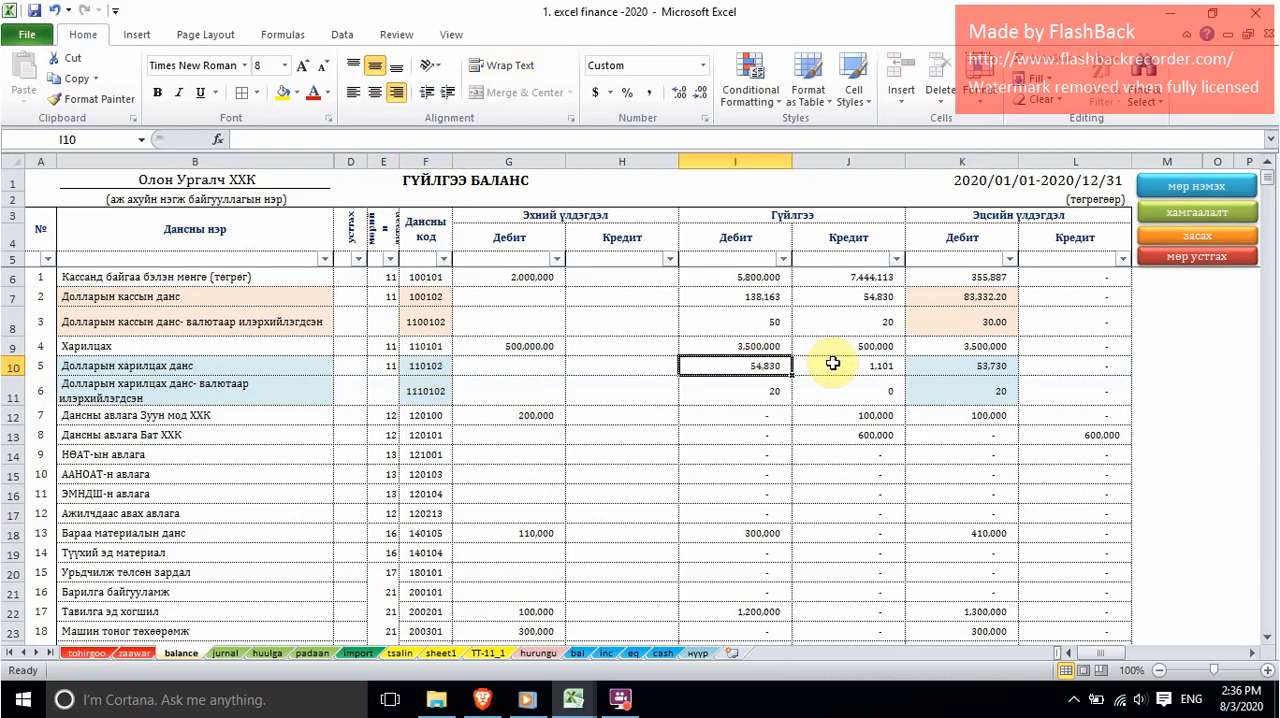
{"action": "left_click", "coordinate": [829, 362]}
{"action": "left_click", "coordinate": [430, 391]}
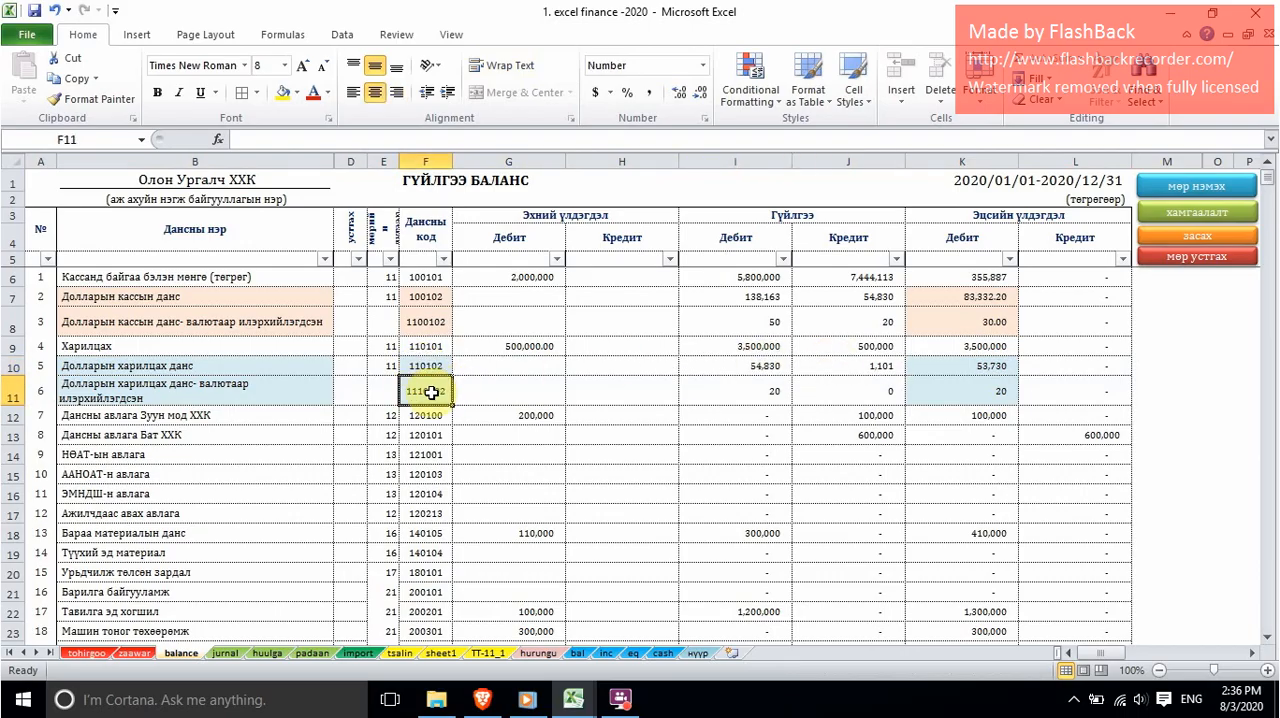
{"action": "left_click", "coordinate": [760, 391]}
{"action": "left_click", "coordinate": [855, 391]}
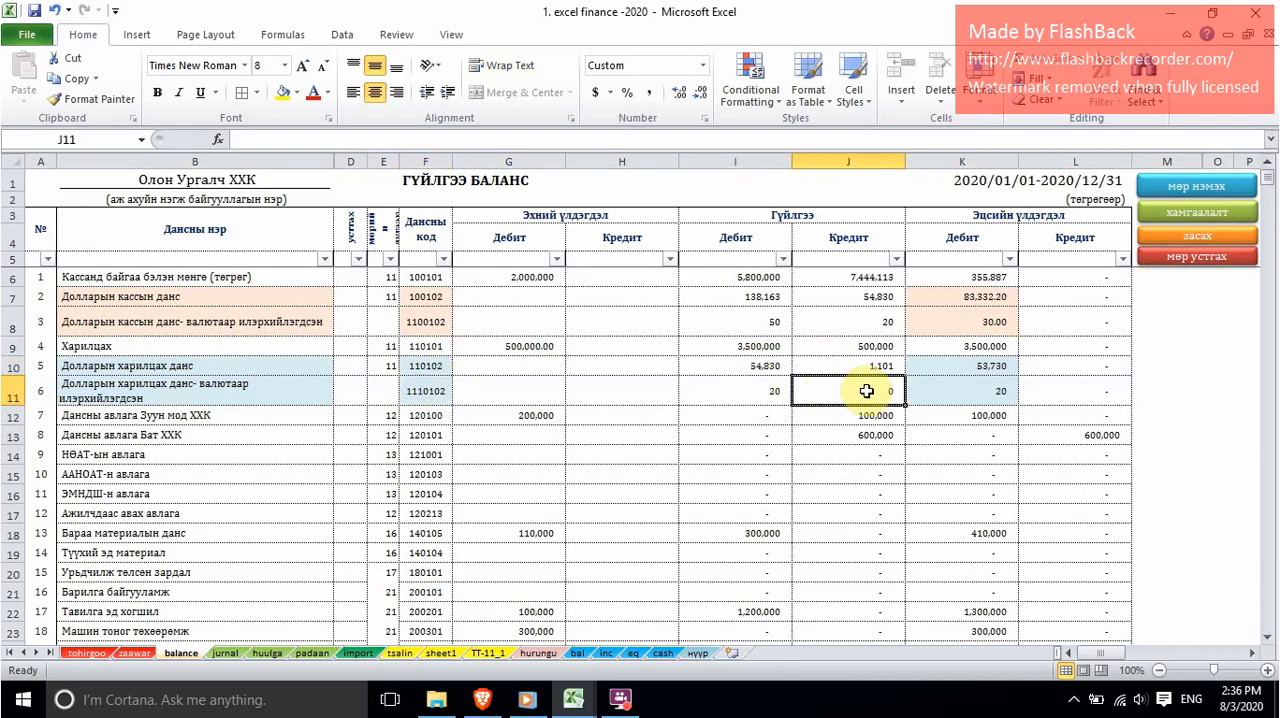
{"action": "left_click", "coordinate": [978, 393]}
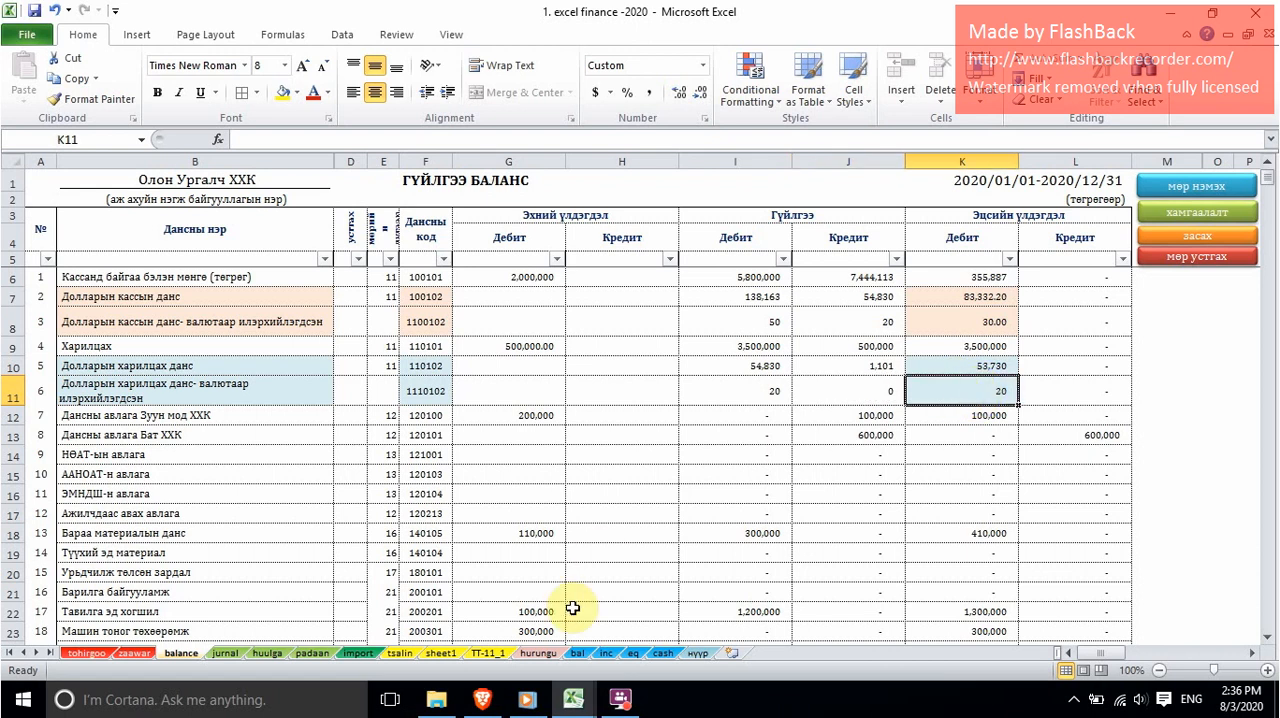
Step: Switch to Book1 and enter 20 as the Валютаарх үлдэгдэл of Долларын харилцах in H5
{"action": "mouse_move", "coordinate": [573, 699]}
{"action": "left_click", "coordinate": [655, 615]}
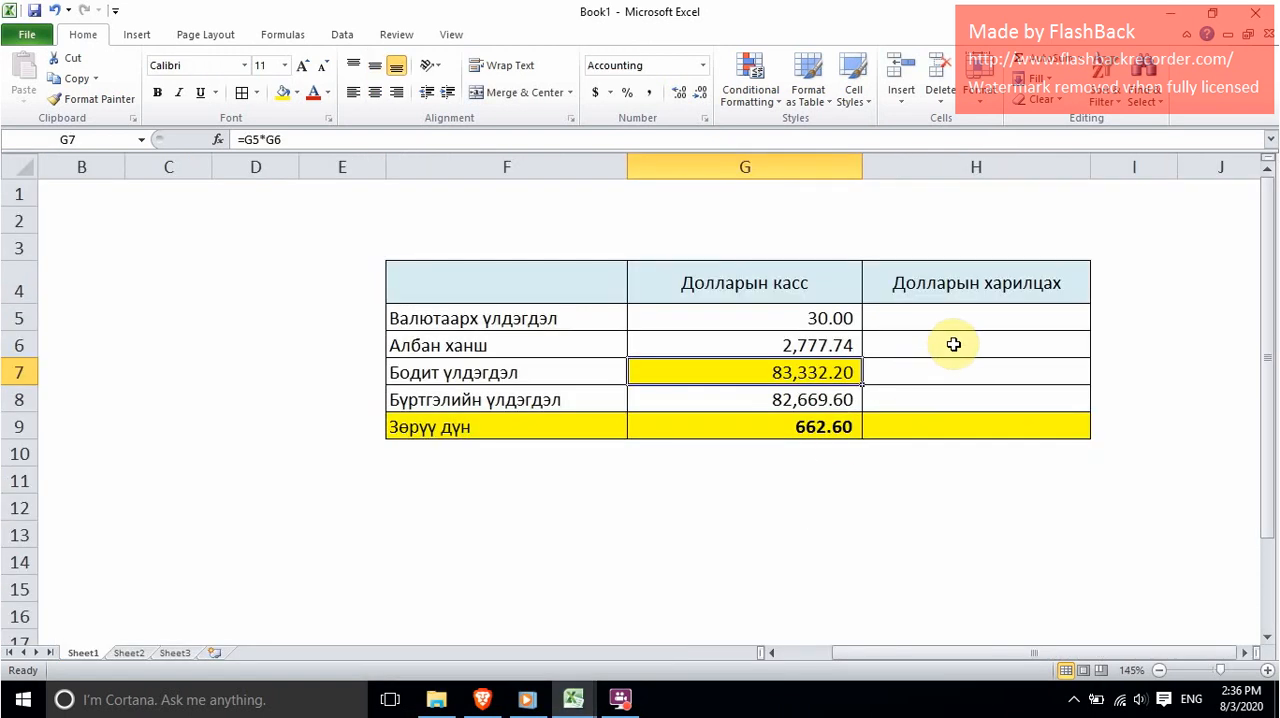
{"action": "left_click", "coordinate": [988, 319]}
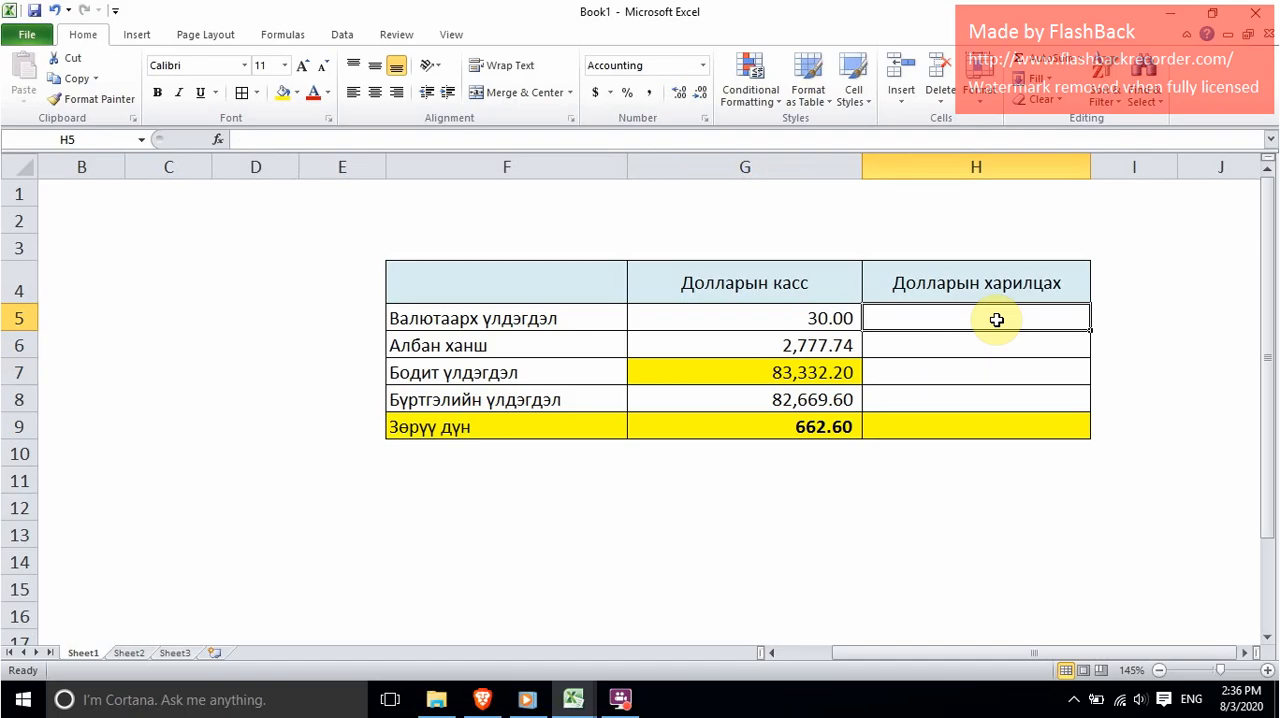
{"action": "type", "text": "20"}
{"action": "key", "text": "Return"}
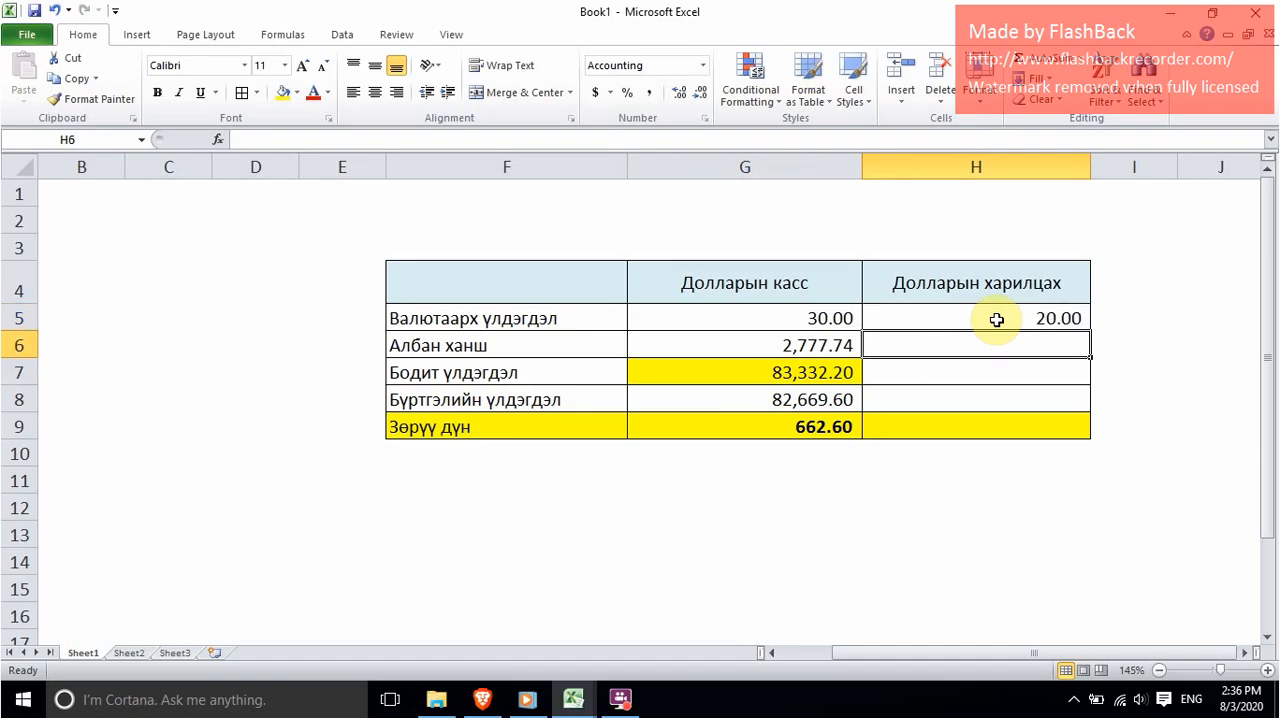
Step: Copy the Албан ханш rate 2,777.74 from G6 into the Долларын харилцах cell H6
{"action": "left_click", "coordinate": [688, 340]}
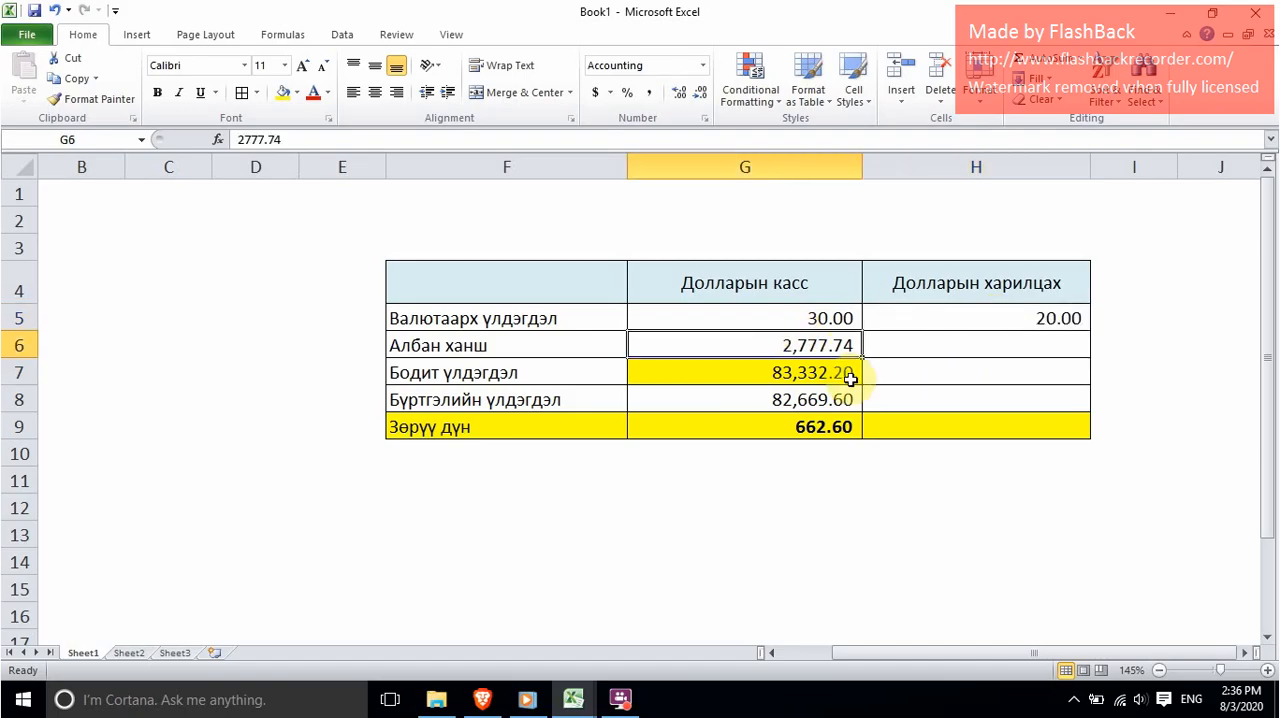
{"action": "key", "text": "ctrl+c"}
{"action": "key", "text": "Right"}
{"action": "key", "text": "ctrl+v"}
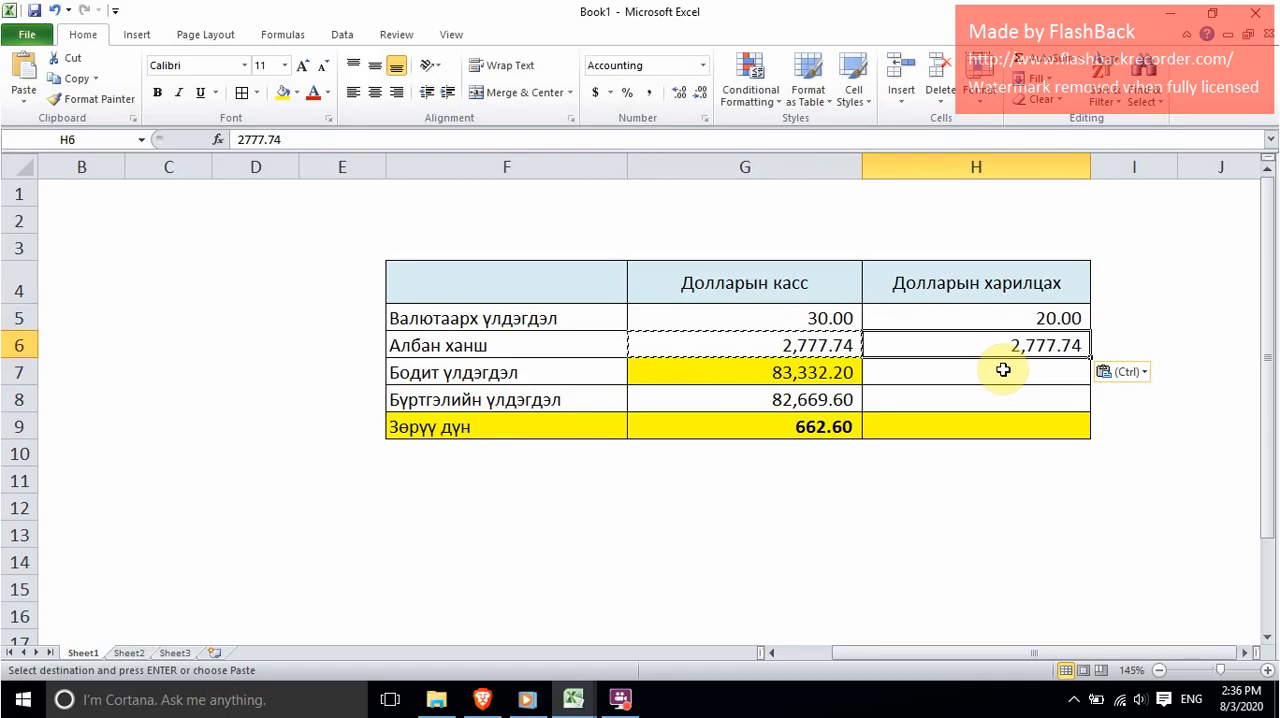
Step: Calculate the Бодит үлдэгдэл of Долларын харилцах in H7 with the formula =H5*H6
{"action": "left_click", "coordinate": [1003, 370]}
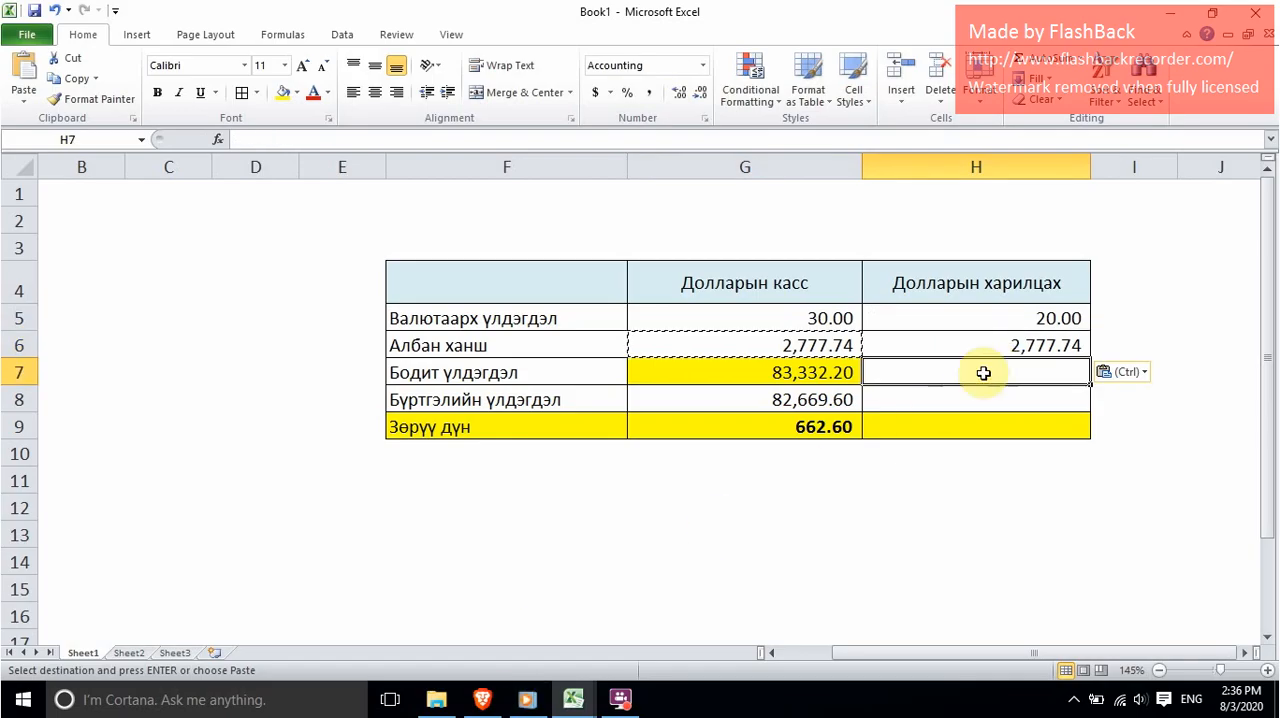
{"action": "type", "text": "="}
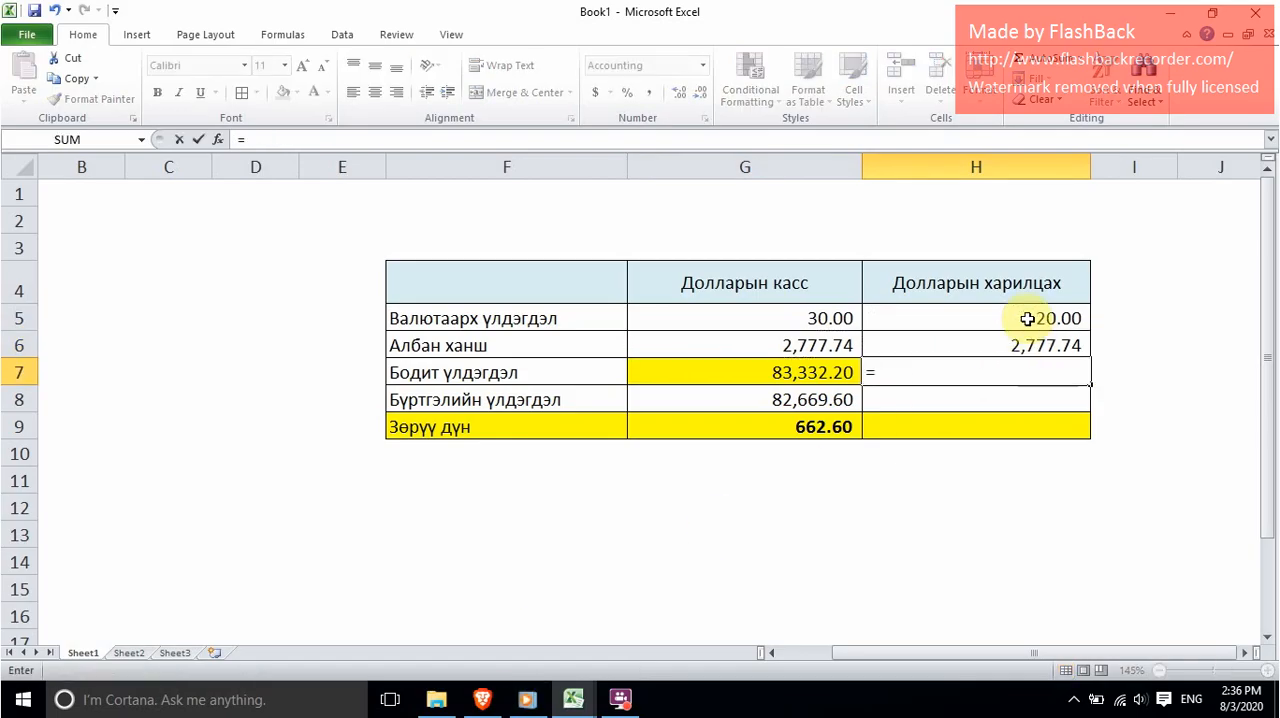
{"action": "left_click", "coordinate": [1027, 318]}
{"action": "type", "text": "*"}
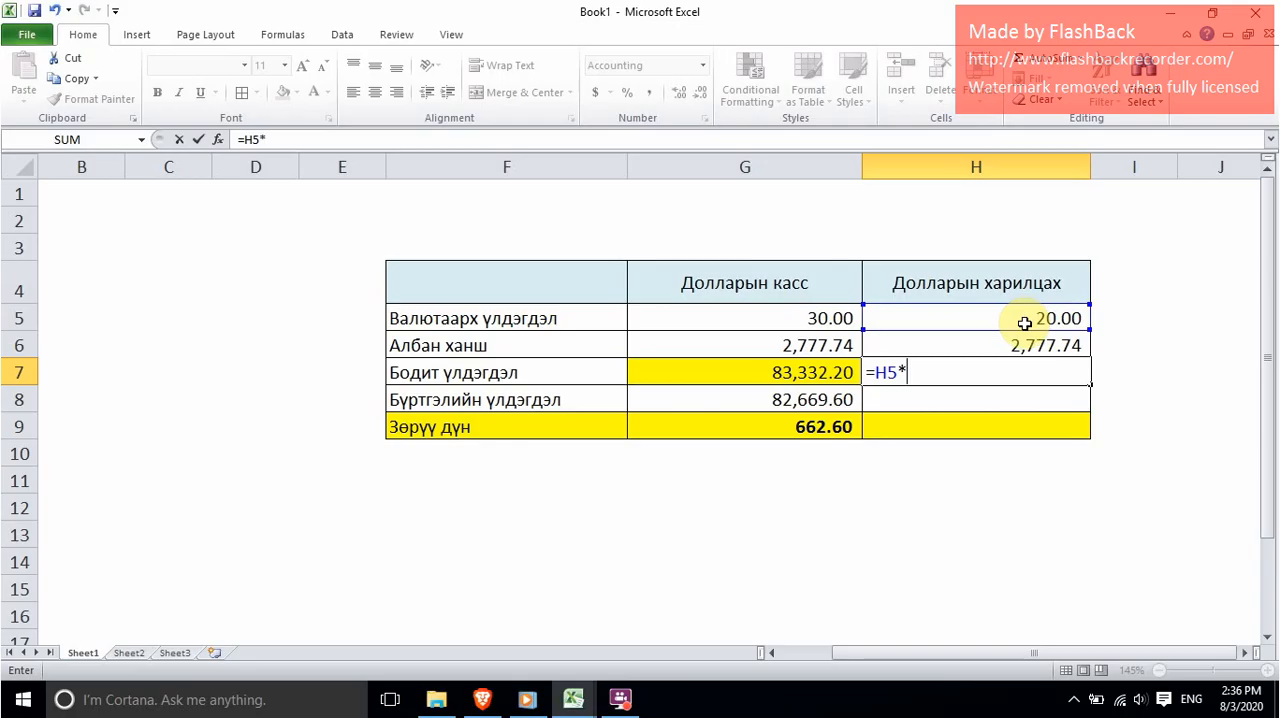
{"action": "left_click", "coordinate": [1017, 345]}
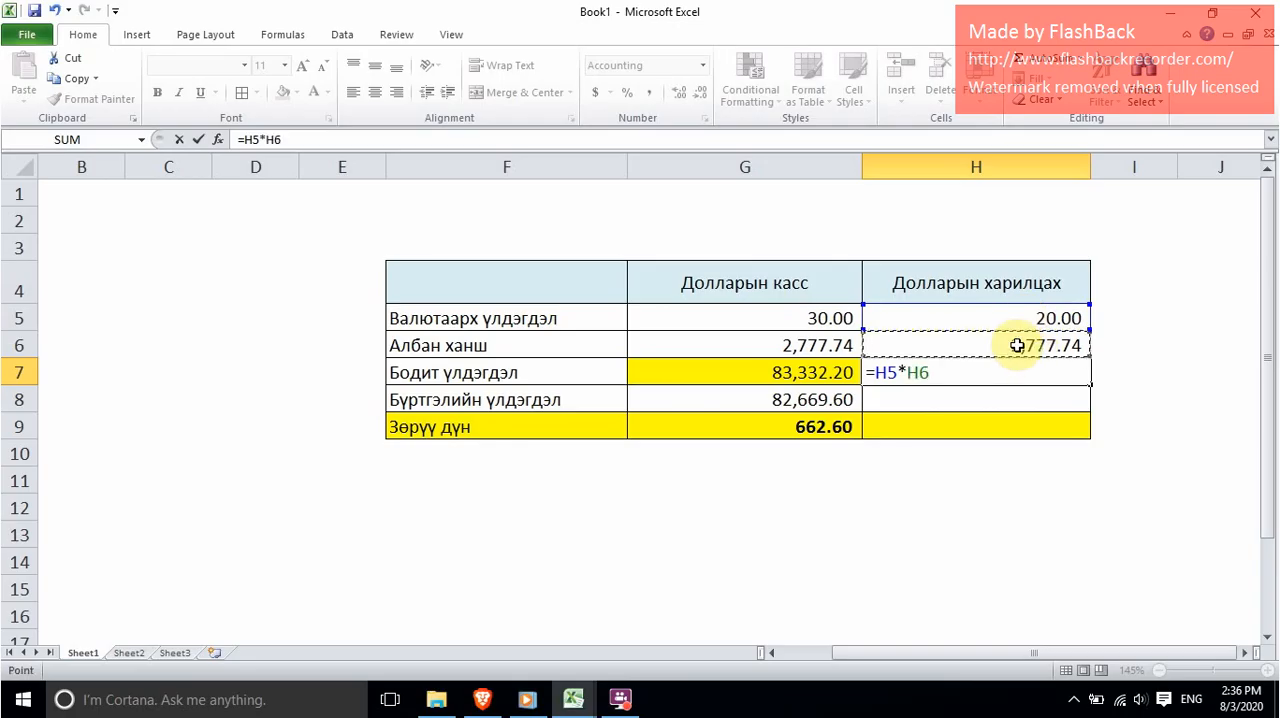
{"action": "key", "text": "Return"}
{"action": "left_click", "coordinate": [1038, 377]}
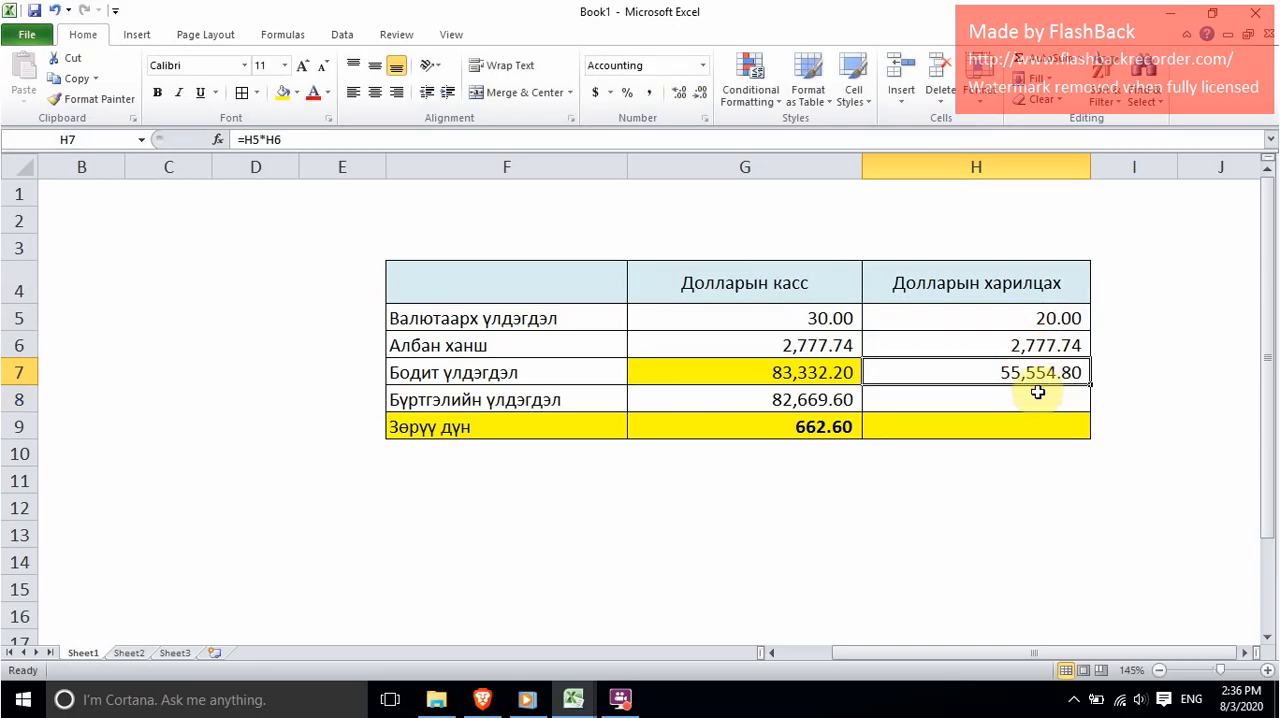
Step: Switch to the excel finance -2020 workbook and copy the closing debit balance of Долларын харилцах данс from K10
{"action": "mouse_move", "coordinate": [573, 699]}
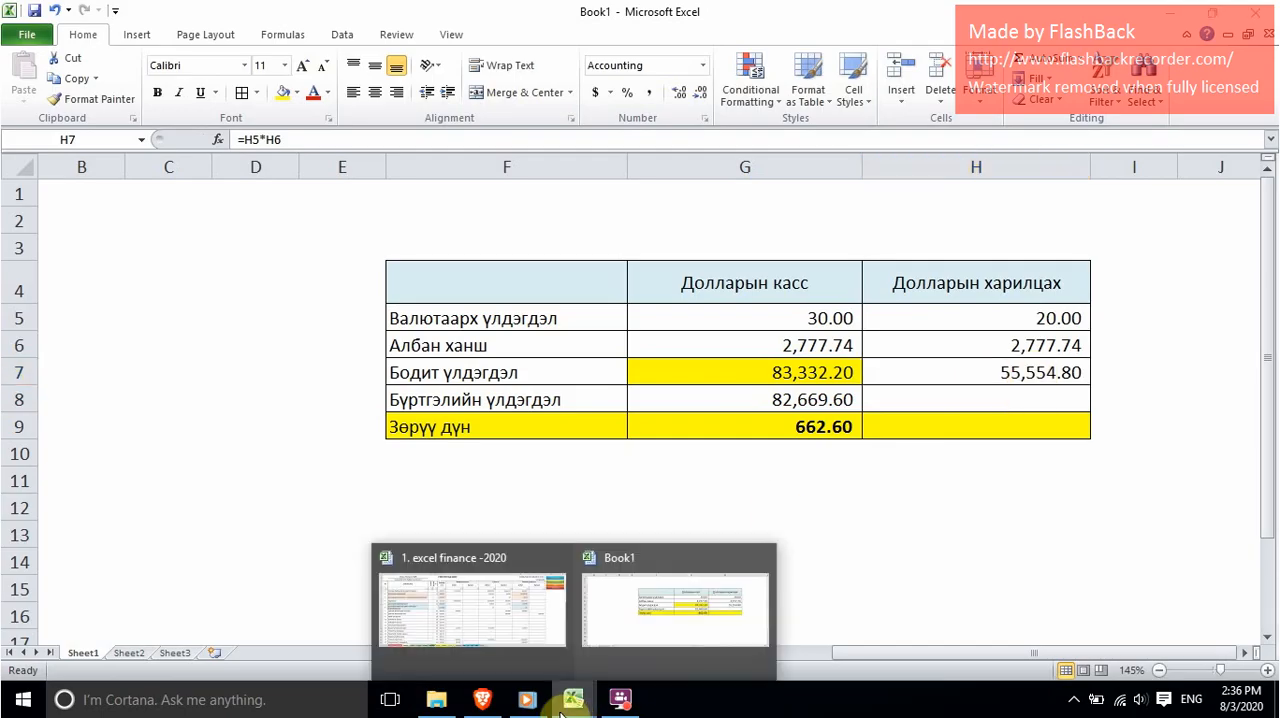
{"action": "left_click", "coordinate": [447, 600]}
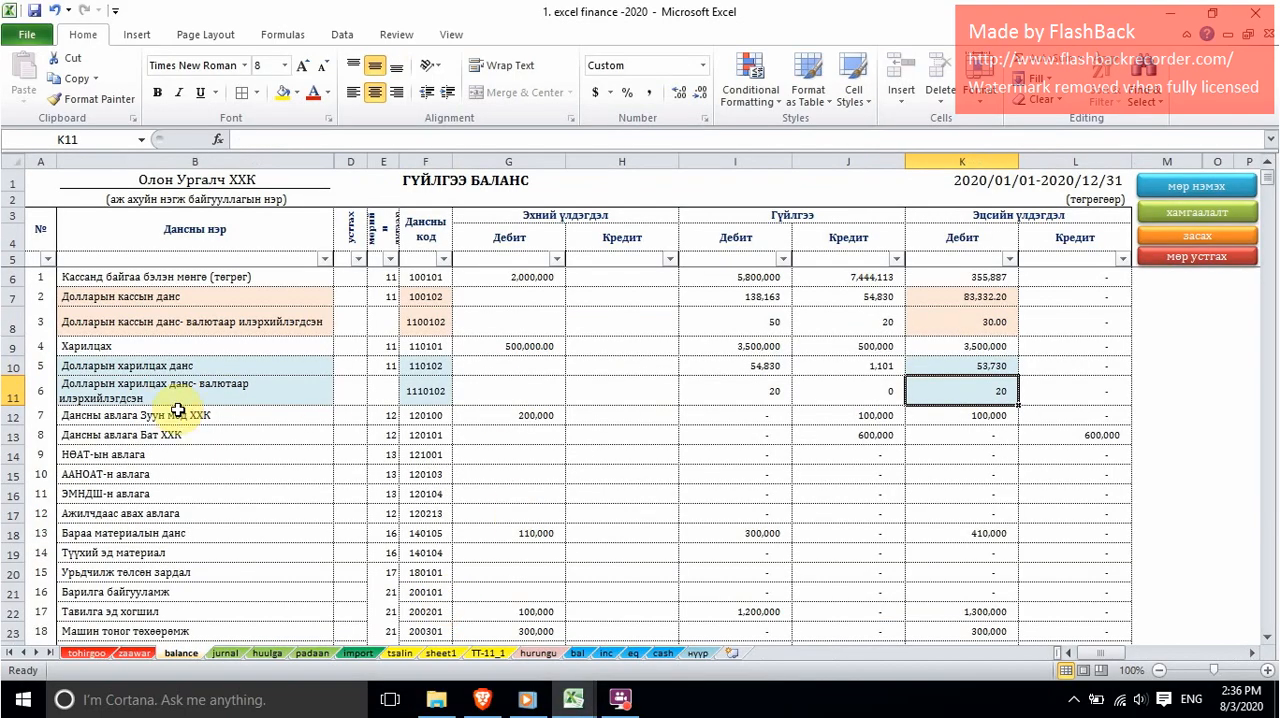
{"action": "left_click", "coordinate": [185, 366]}
{"action": "left_click", "coordinate": [915, 365]}
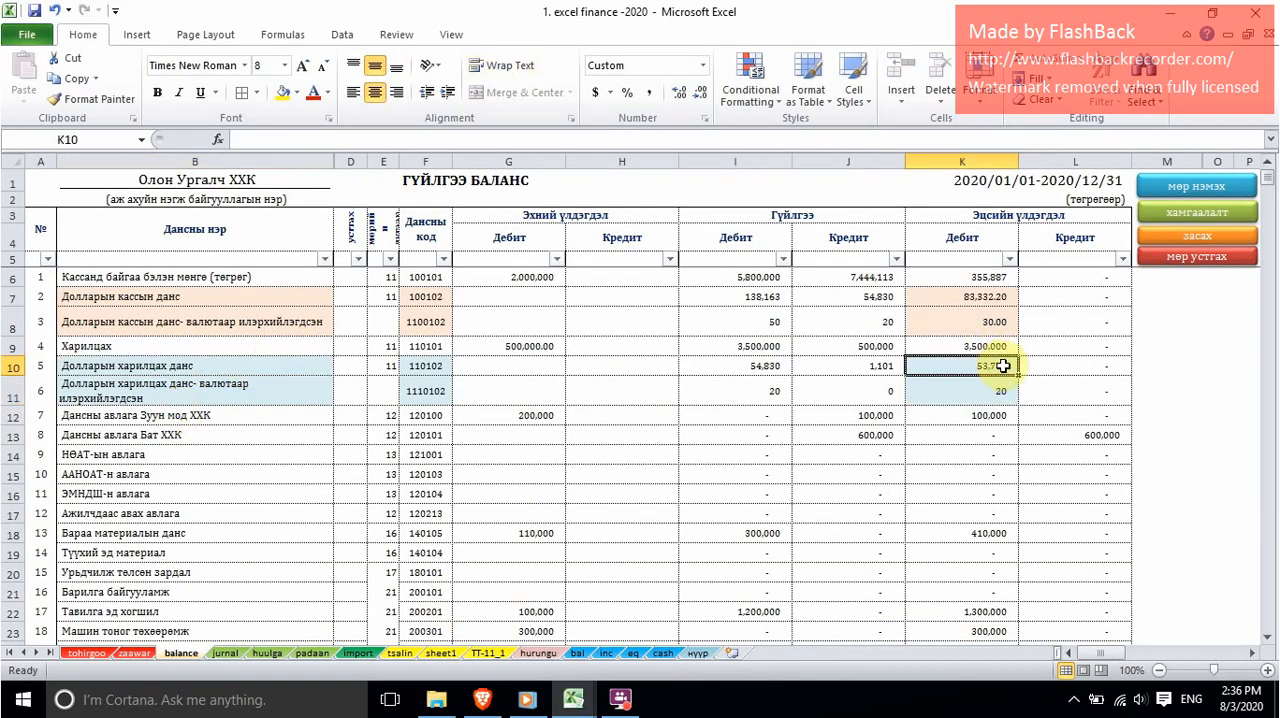
{"action": "right_click", "coordinate": [996, 370]}
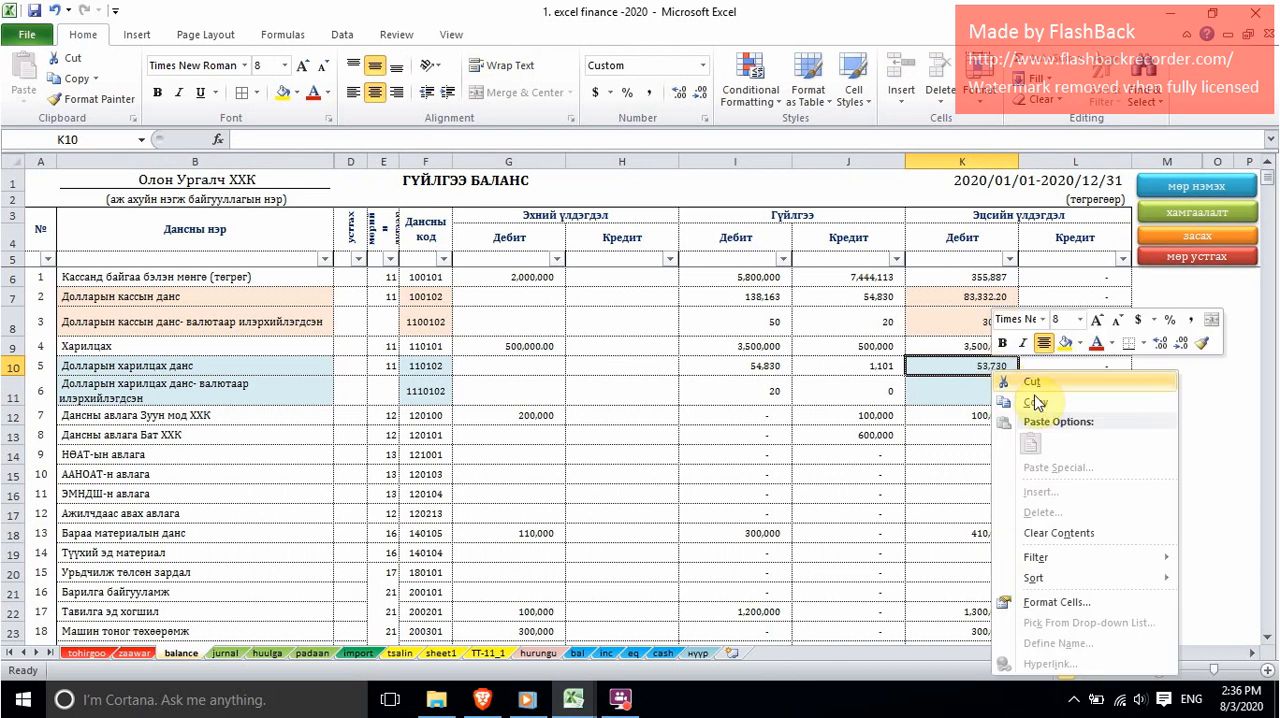
{"action": "left_click", "coordinate": [1035, 399]}
Step: Switch to Book1 and paste the copied balance as a plain value into the Бүртгэлийн үлдэгдэл cell H8 of Долларын харилцах
{"action": "mouse_move", "coordinate": [573, 699]}
{"action": "left_click", "coordinate": [600, 637]}
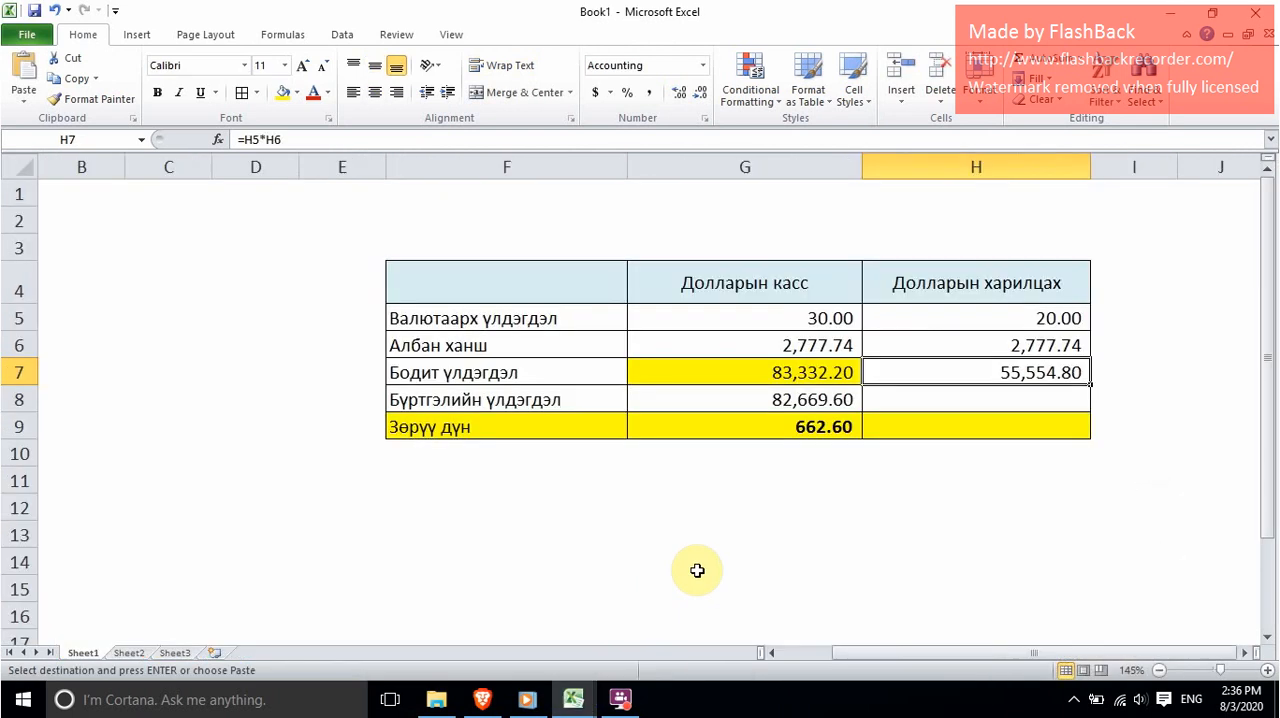
{"action": "left_click", "coordinate": [957, 400]}
{"action": "right_click", "coordinate": [957, 400]}
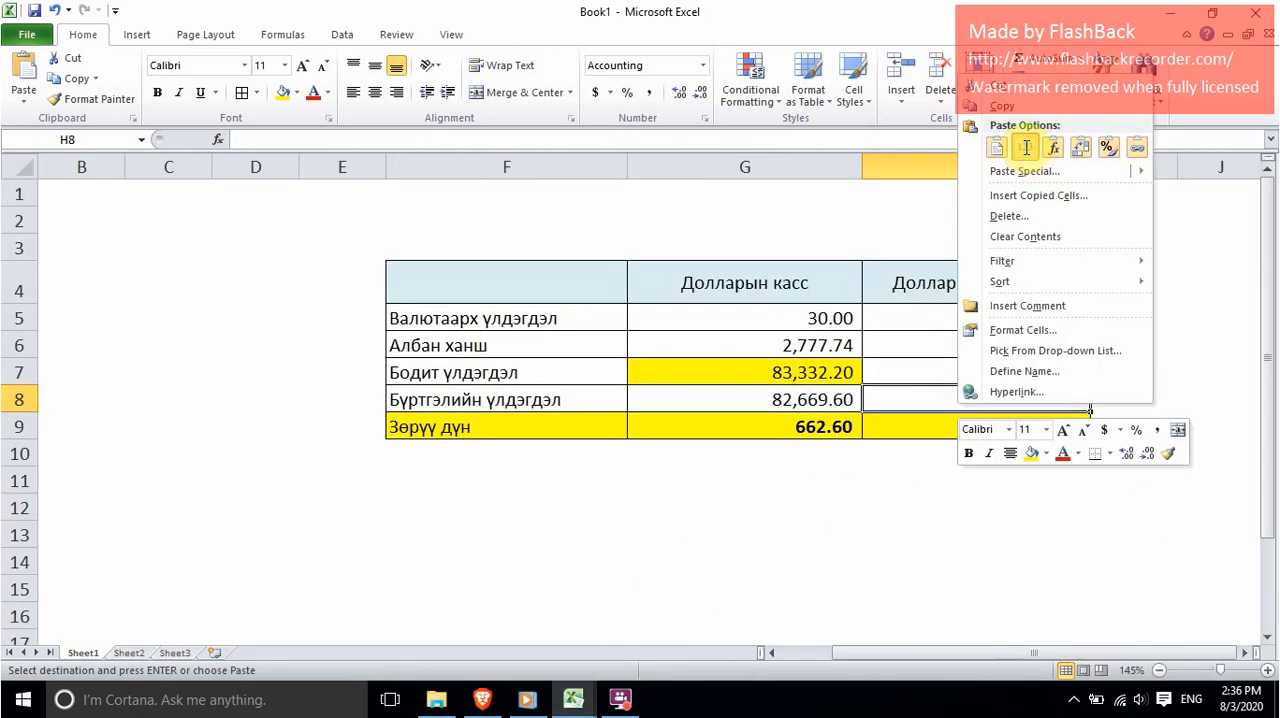
{"action": "left_click", "coordinate": [1053, 147]}
Step: Calculate the Зөрүү дүн of Долларын харилцах in H9 with the formula =H7-H8
{"action": "left_click", "coordinate": [1006, 436]}
{"action": "left_click", "coordinate": [1020, 379]}
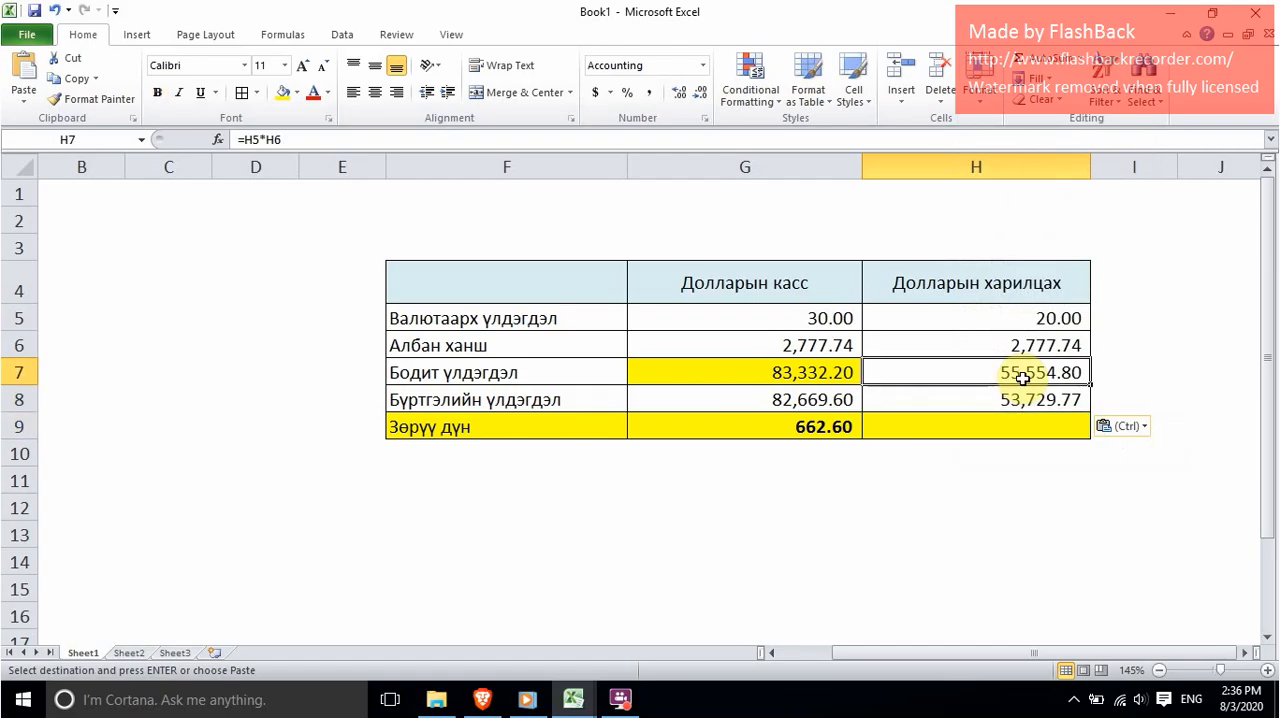
{"action": "left_click", "coordinate": [977, 402]}
{"action": "left_click", "coordinate": [855, 426]}
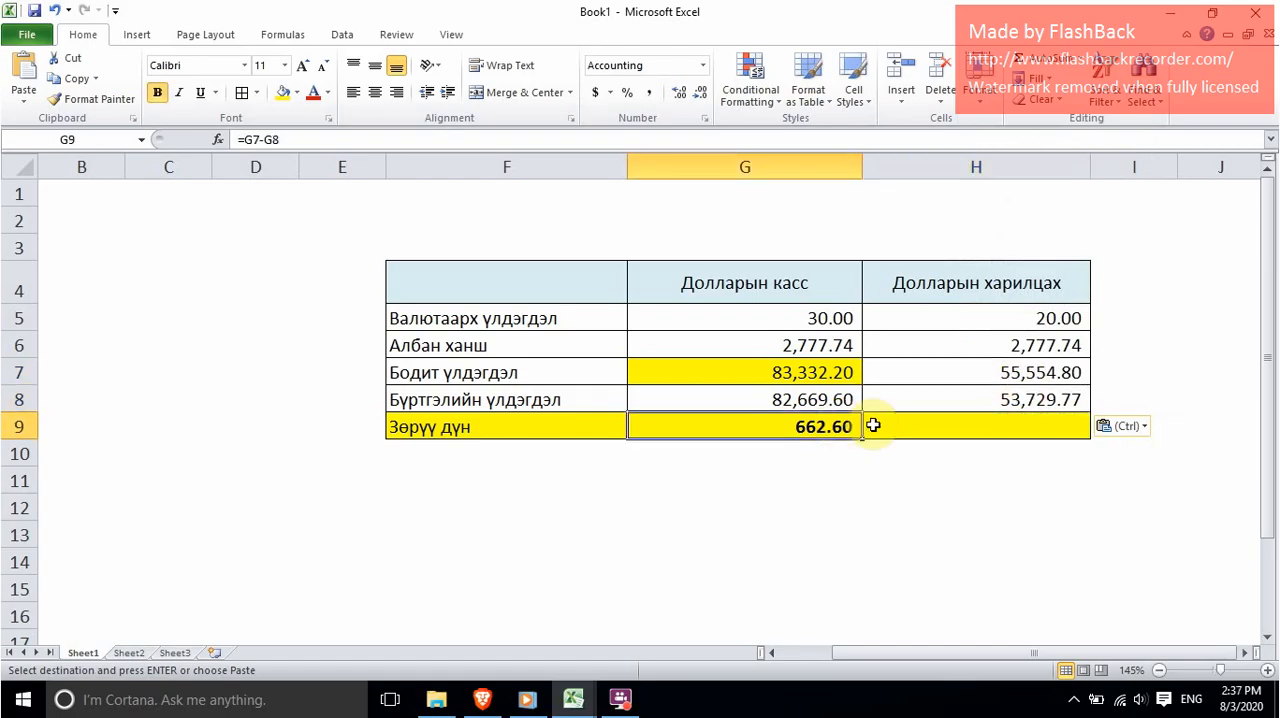
{"action": "left_click", "coordinate": [977, 426]}
{"action": "type", "text": "="}
{"action": "left_click", "coordinate": [1000, 373]}
{"action": "type", "text": "-"}
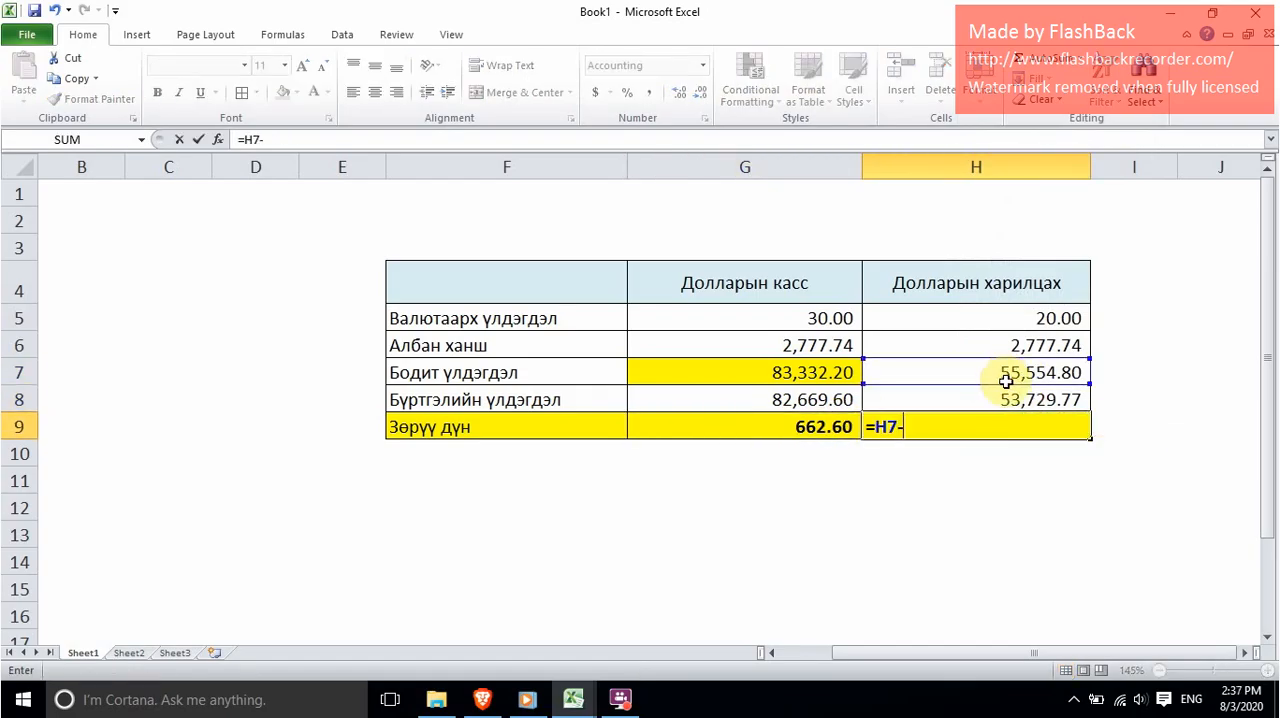
{"action": "left_click", "coordinate": [1004, 400]}
{"action": "key", "text": "Return"}
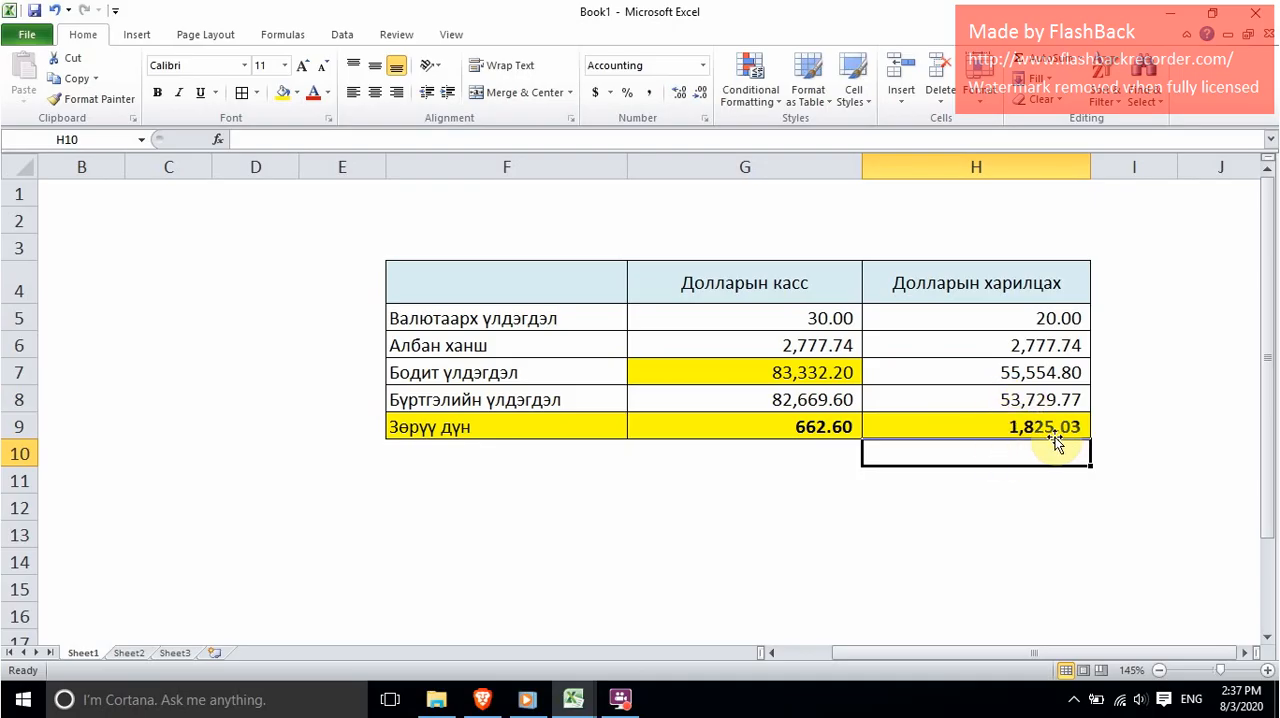
Step: Copy the Зөрүү дүн of Долларын харилцах from H9
{"action": "left_click", "coordinate": [1018, 428]}
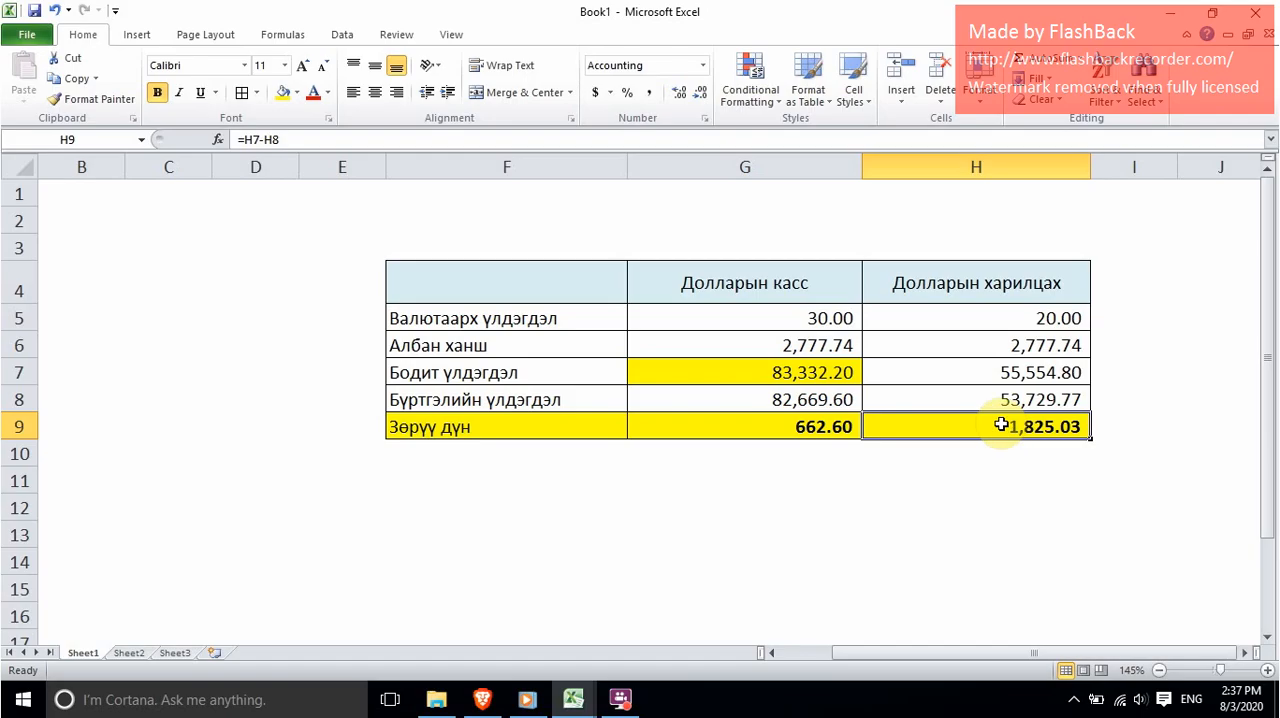
{"action": "right_click", "coordinate": [1002, 428]}
{"action": "left_click", "coordinate": [1047, 127]}
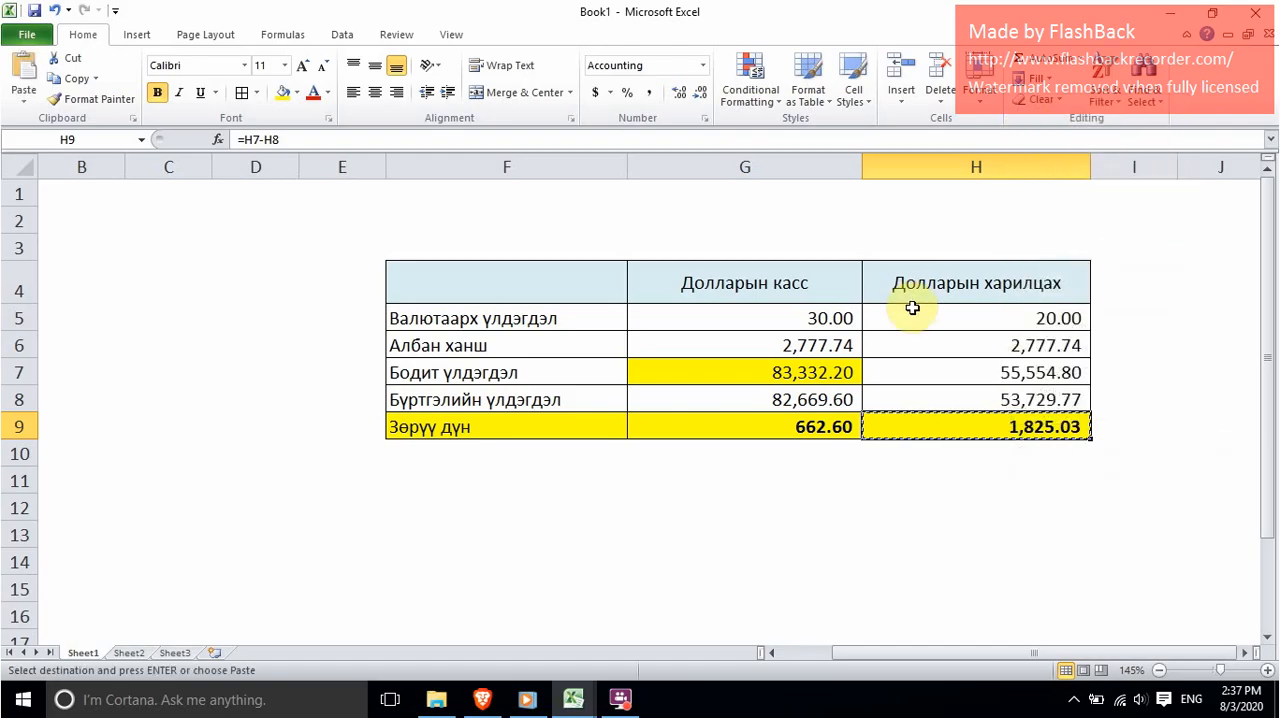
Step: Switch to the jurnal sheet of excel finance -2020 and paste the copied difference as a plain value into the дебит дүн cell L7
{"action": "left_click", "coordinate": [586, 705]}
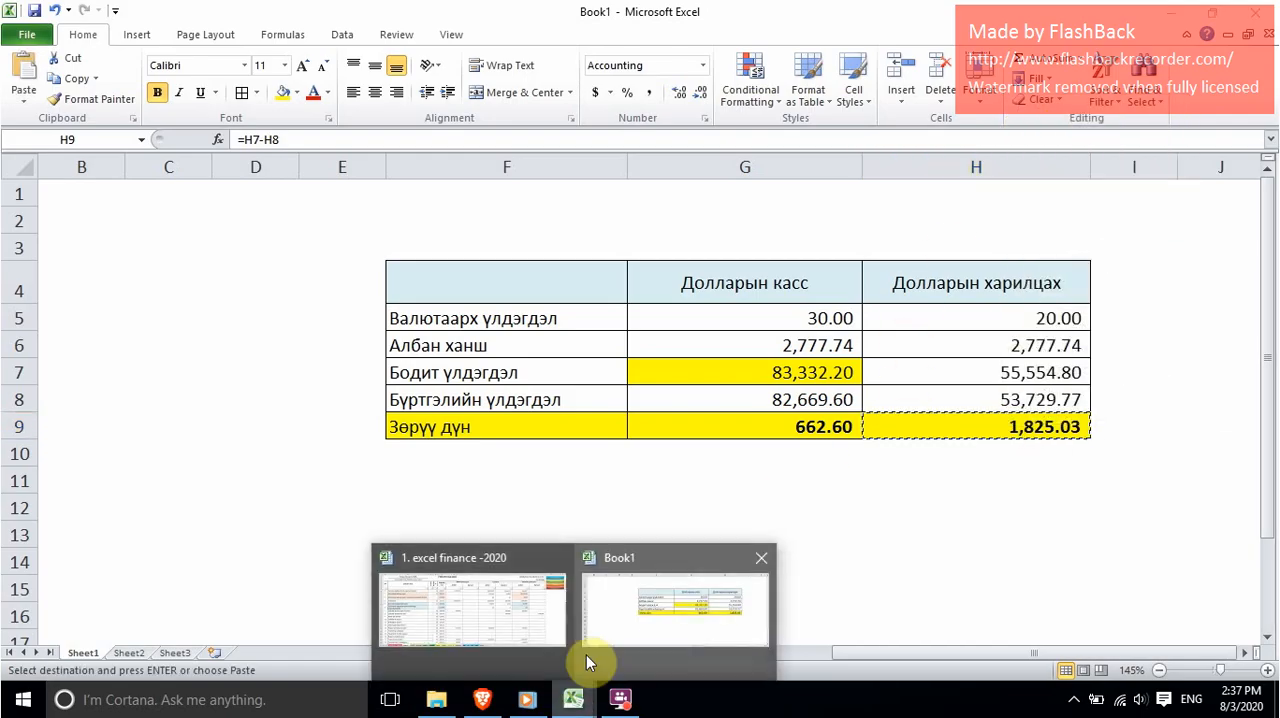
{"action": "left_click", "coordinate": [500, 615]}
{"action": "left_click", "coordinate": [228, 656]}
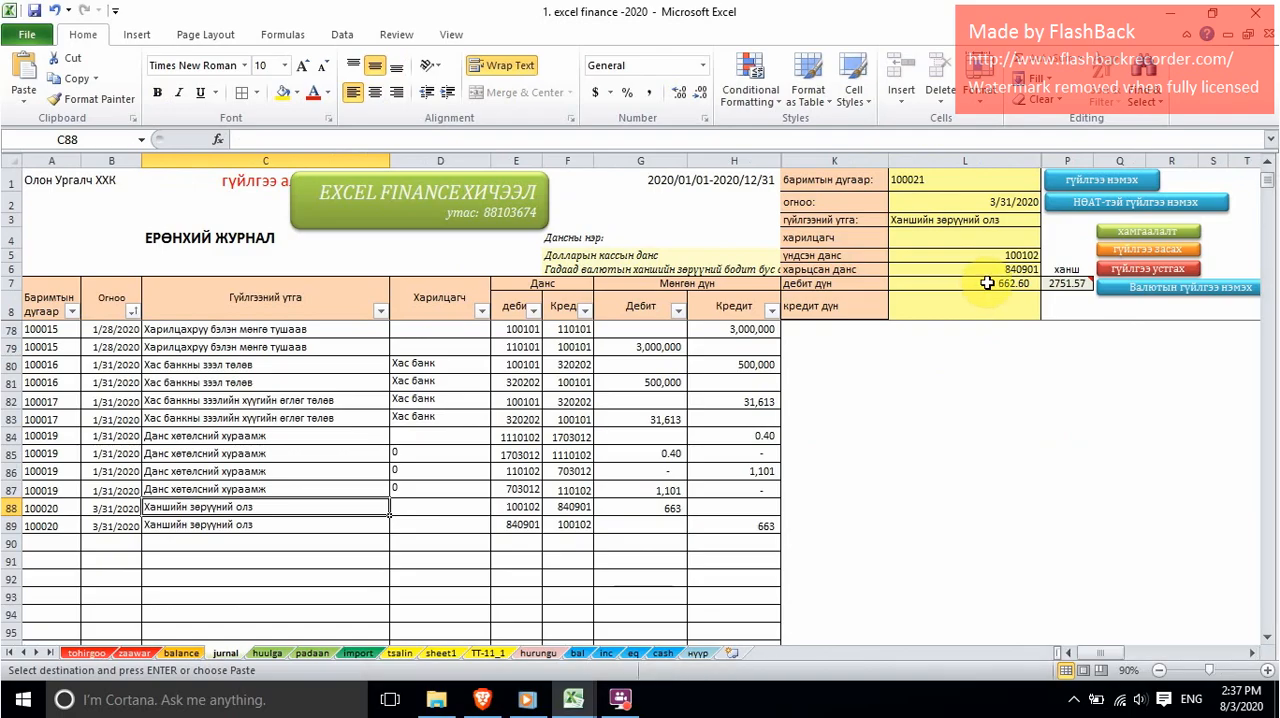
{"action": "left_click", "coordinate": [984, 283]}
{"action": "right_click", "coordinate": [986, 284]}
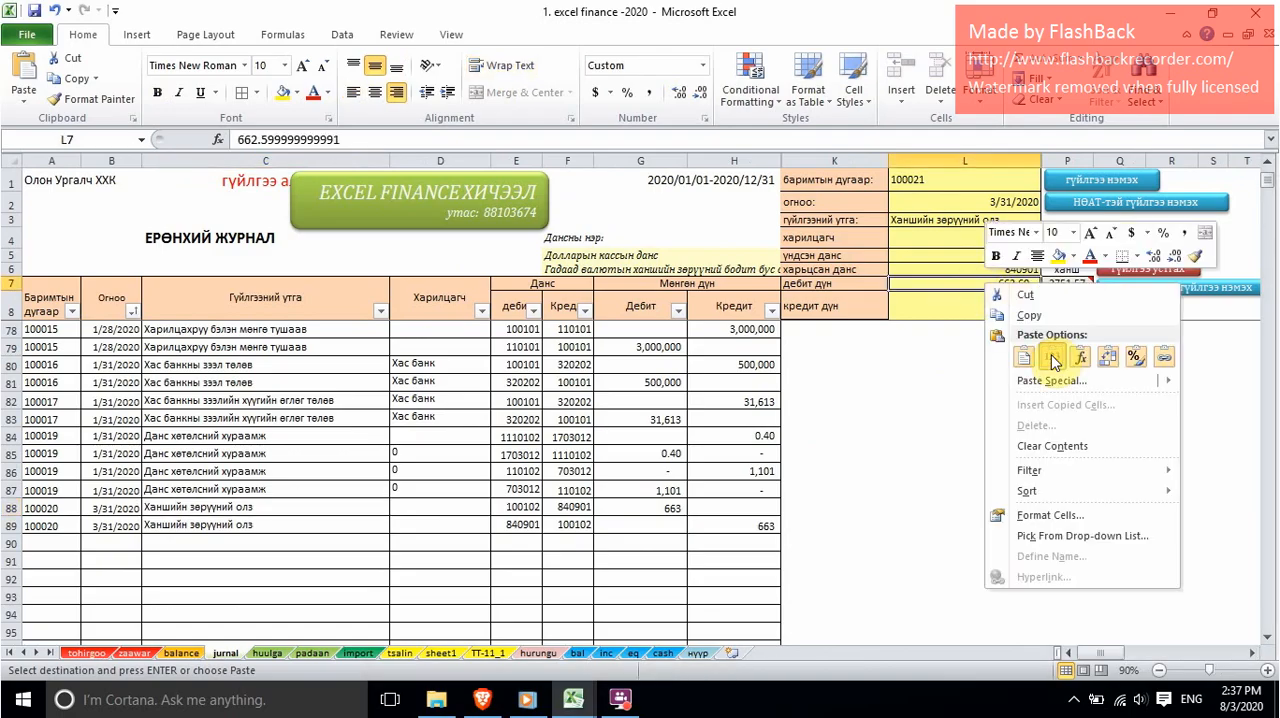
{"action": "left_click", "coordinate": [1064, 358]}
Step: Set the үндсэн данс in L5 to 110102, the Долларын харилцах данс code on the balance sheet, and add the transaction to the journal
{"action": "left_click", "coordinate": [993, 257]}
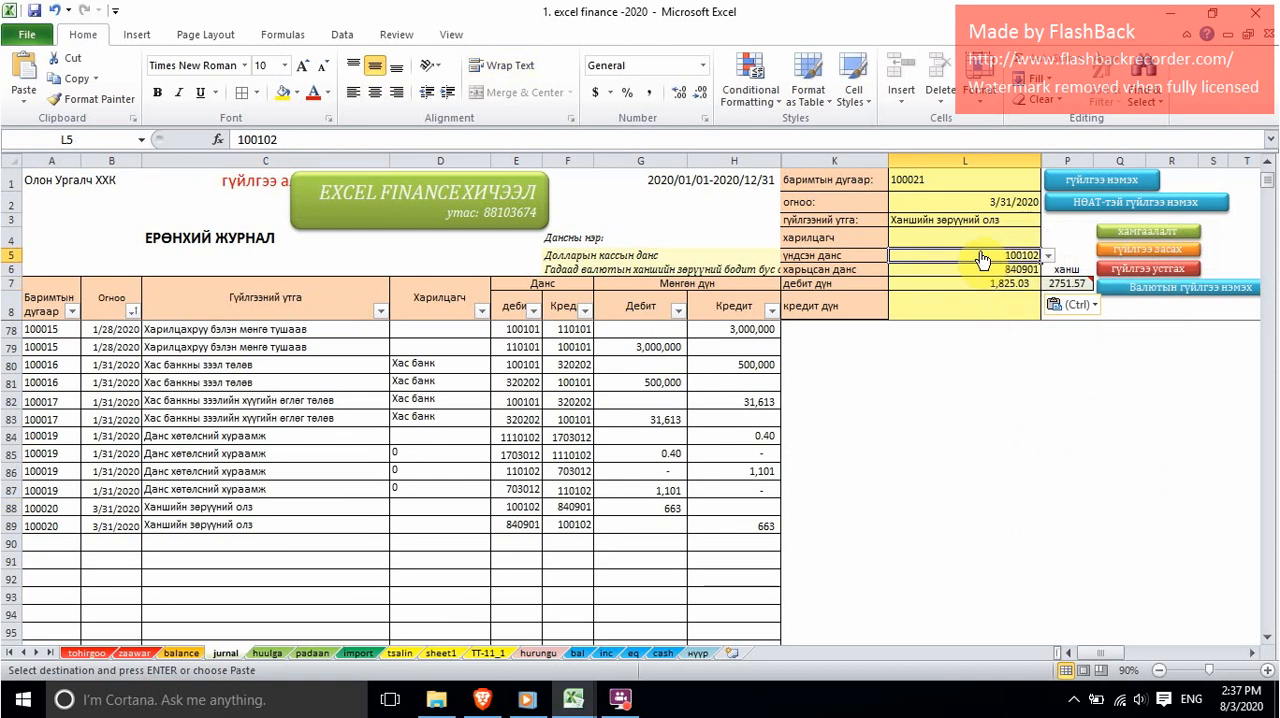
{"action": "left_click", "coordinate": [182, 653]}
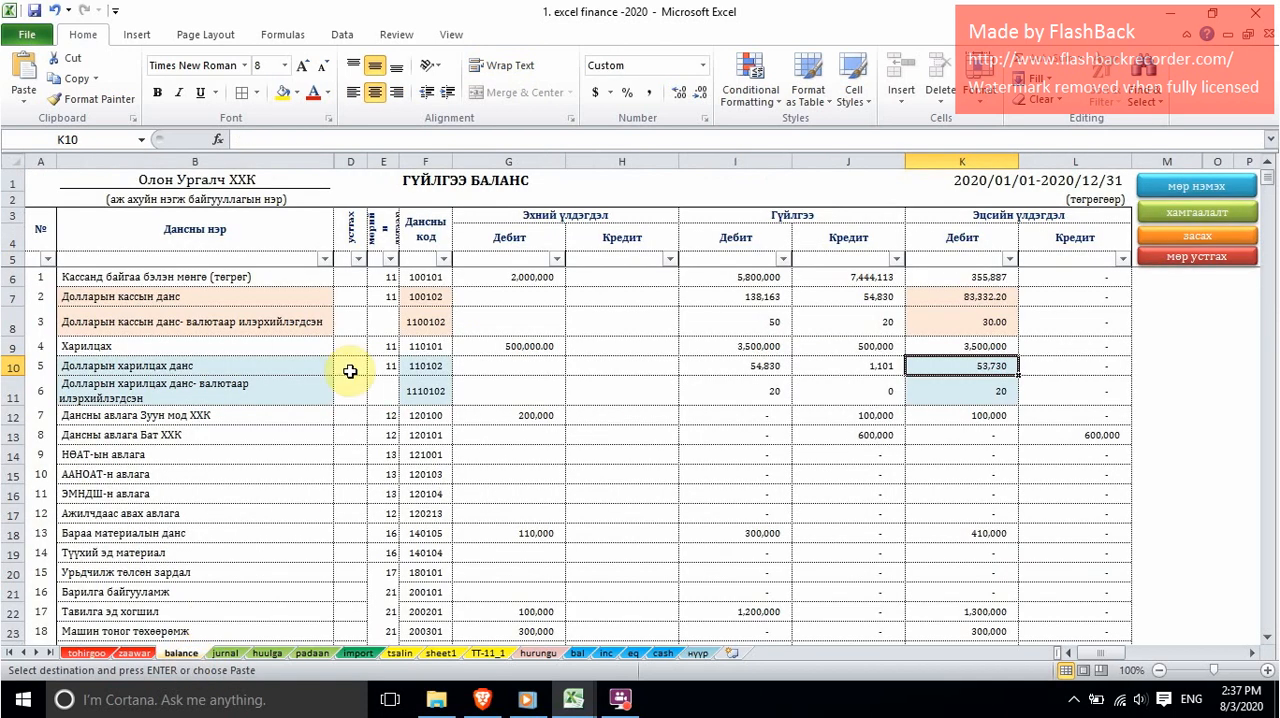
{"action": "left_click", "coordinate": [13, 366]}
{"action": "left_click", "coordinate": [428, 366]}
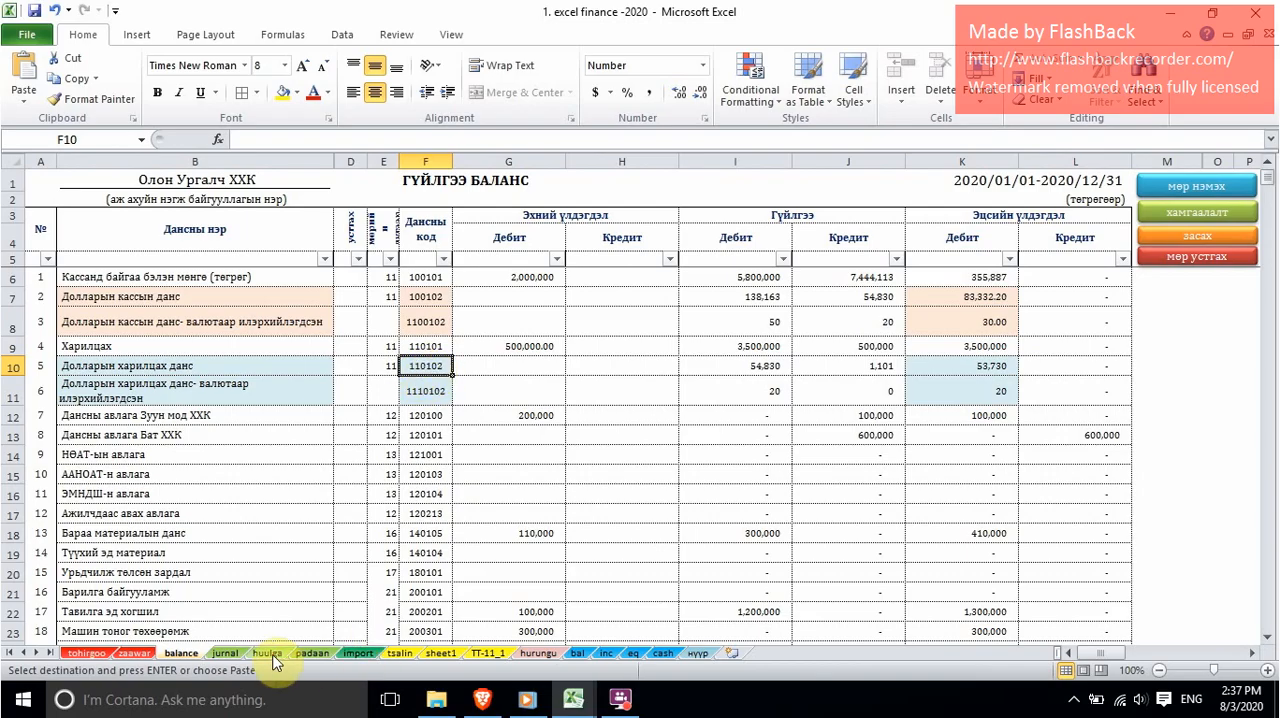
{"action": "left_click", "coordinate": [225, 653]}
{"action": "type", "text": "110102"}
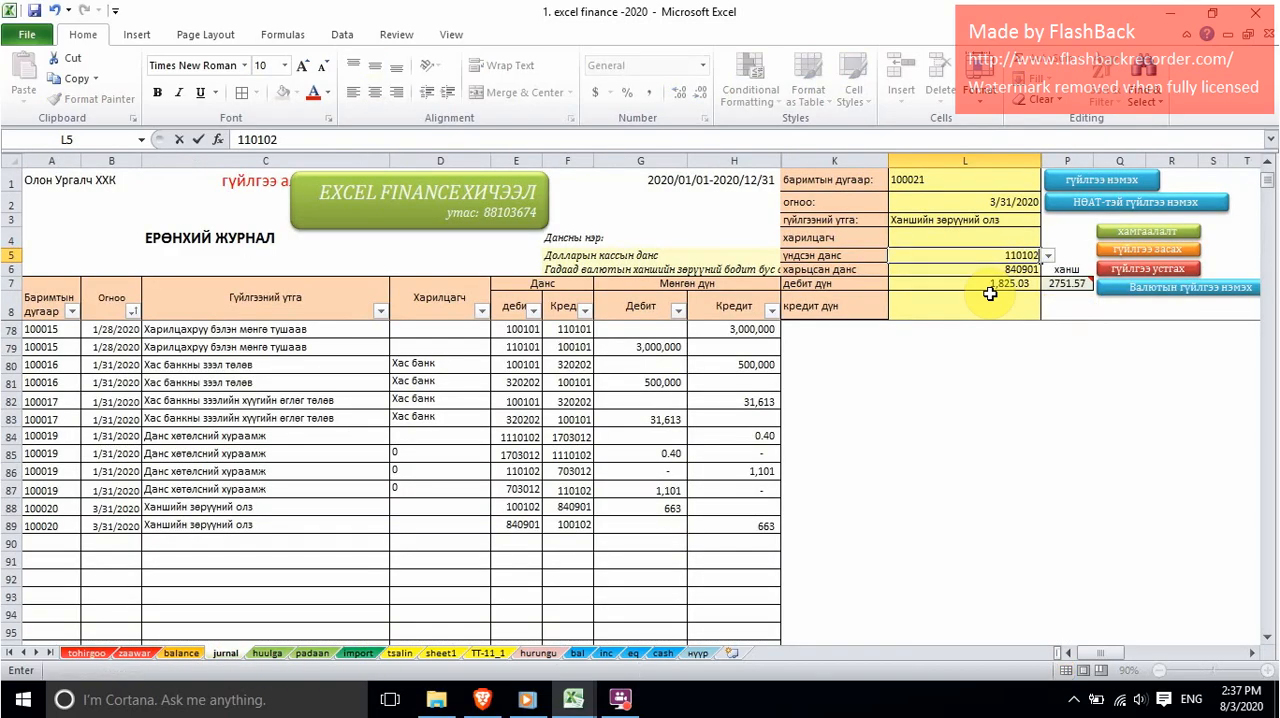
{"action": "key", "text": "Return"}
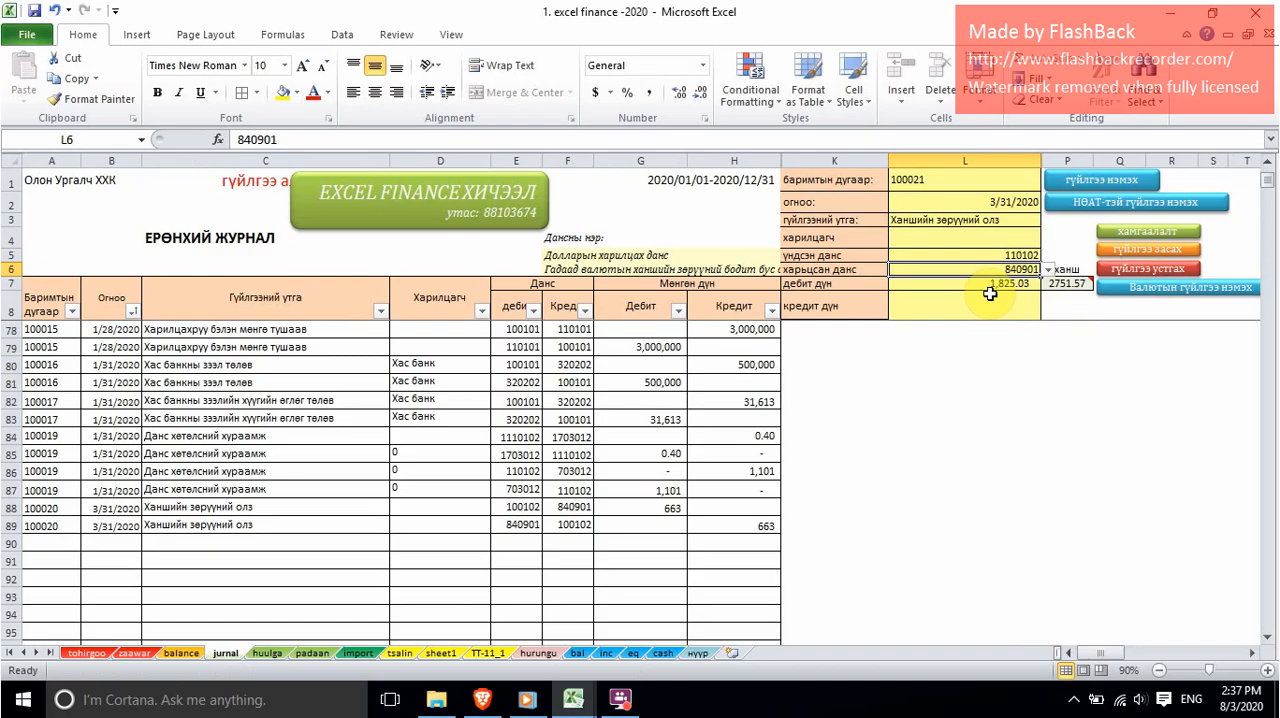
{"action": "left_click", "coordinate": [1007, 285]}
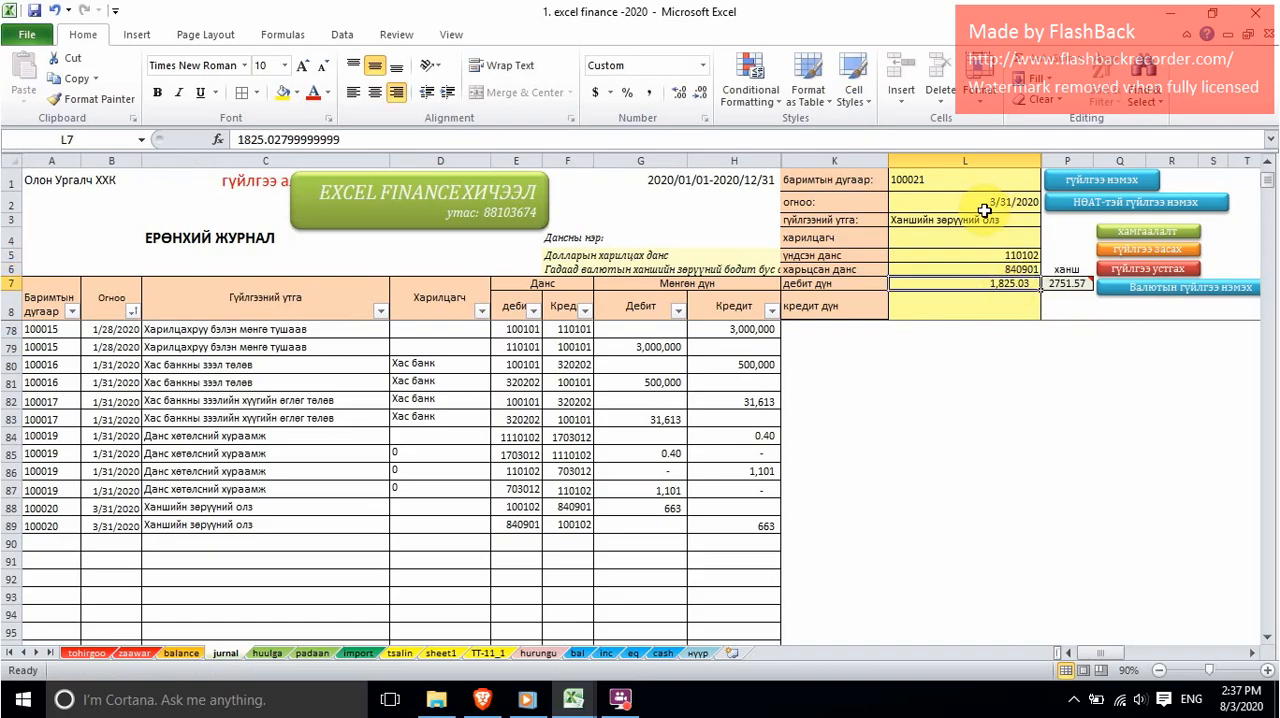
{"action": "left_click", "coordinate": [1101, 180]}
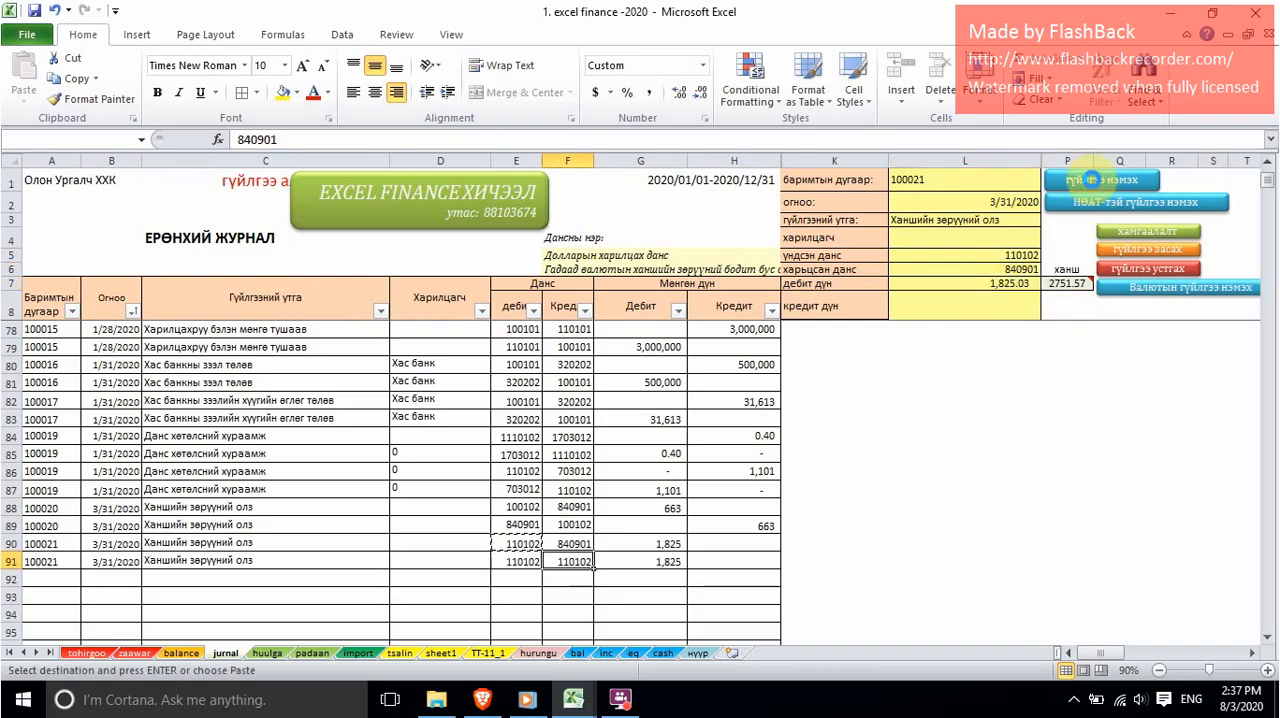
Step: On the balance sheet, show the closing debit balance of Долларын харилцах данс in K10 with two decimal places
{"action": "left_click", "coordinate": [181, 653]}
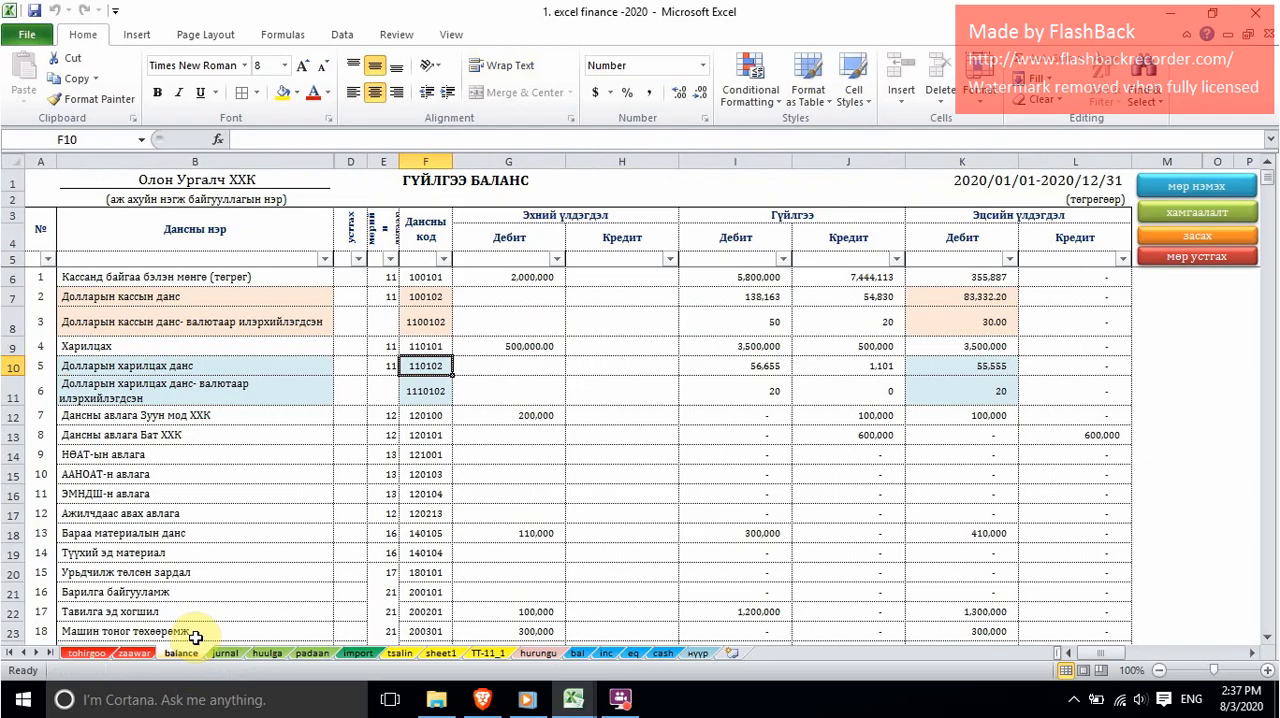
{"action": "left_click", "coordinate": [22, 366]}
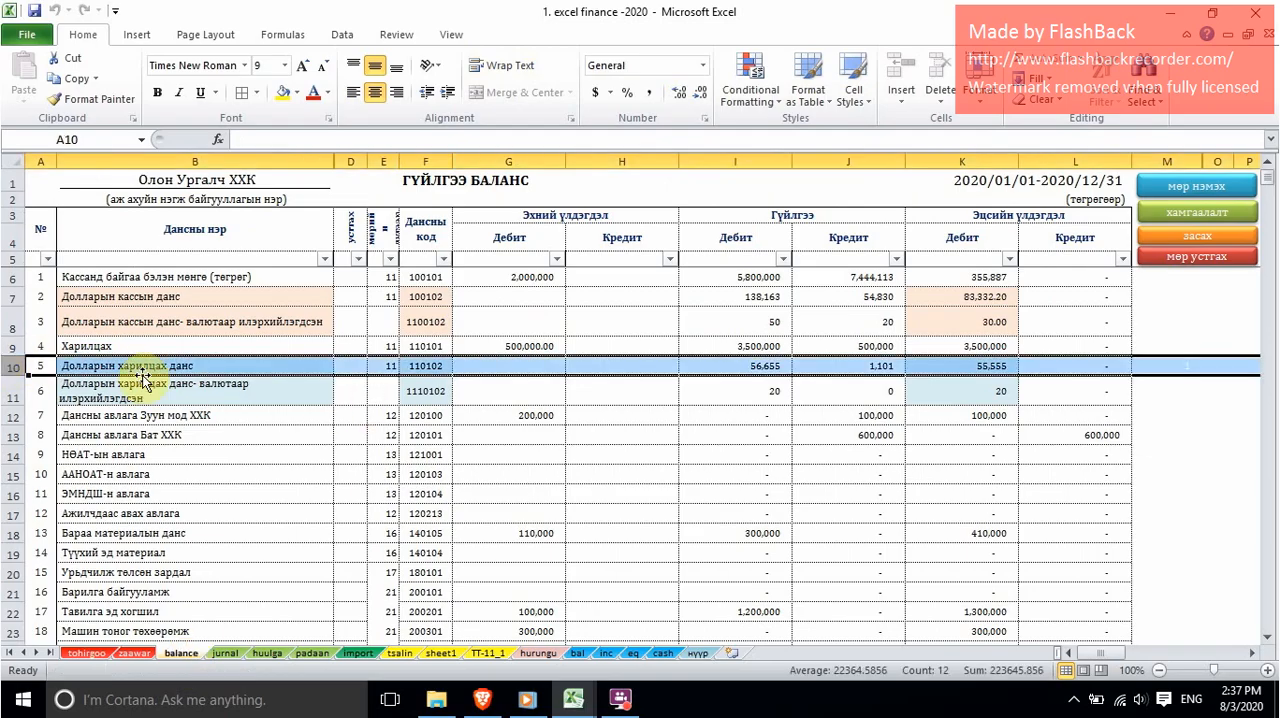
{"action": "left_click", "coordinate": [987, 368]}
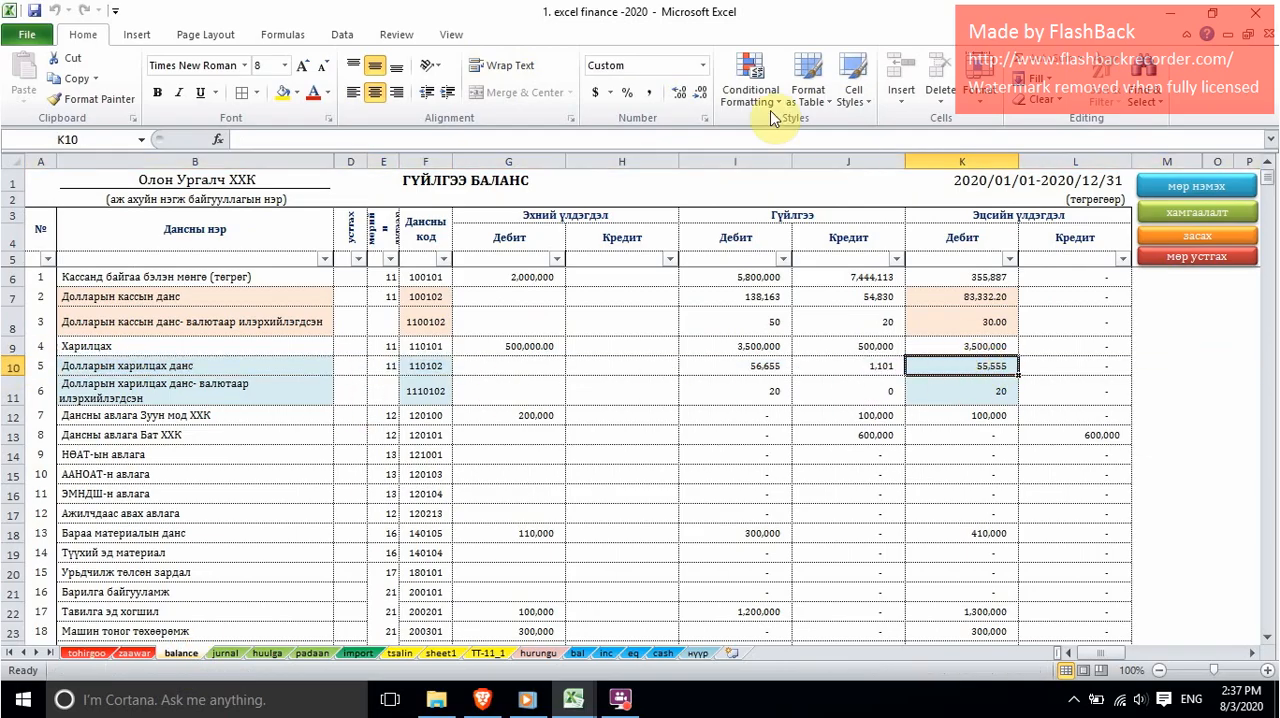
{"action": "double_click", "coordinate": [678, 100]}
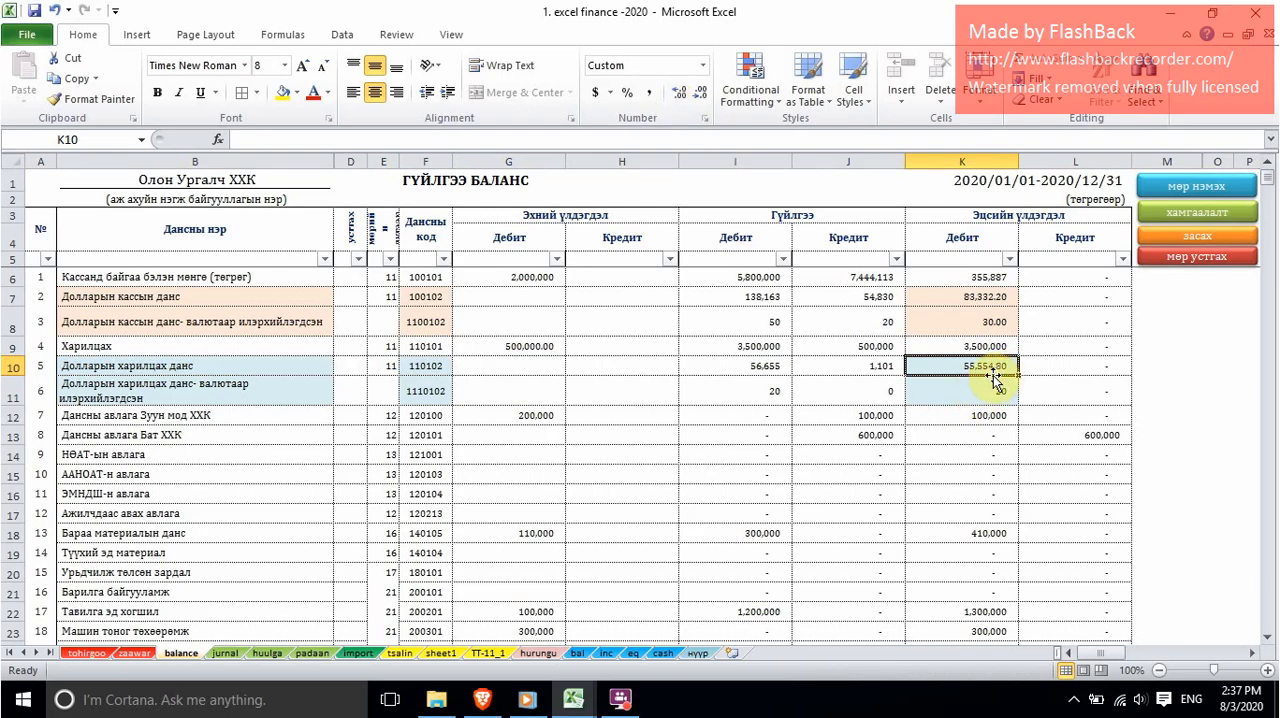
Step: Switch to Book1 and fill the Бодит үлдэгдэл cell H7 of Долларын харилцах with yellow
{"action": "mouse_move", "coordinate": [577, 693]}
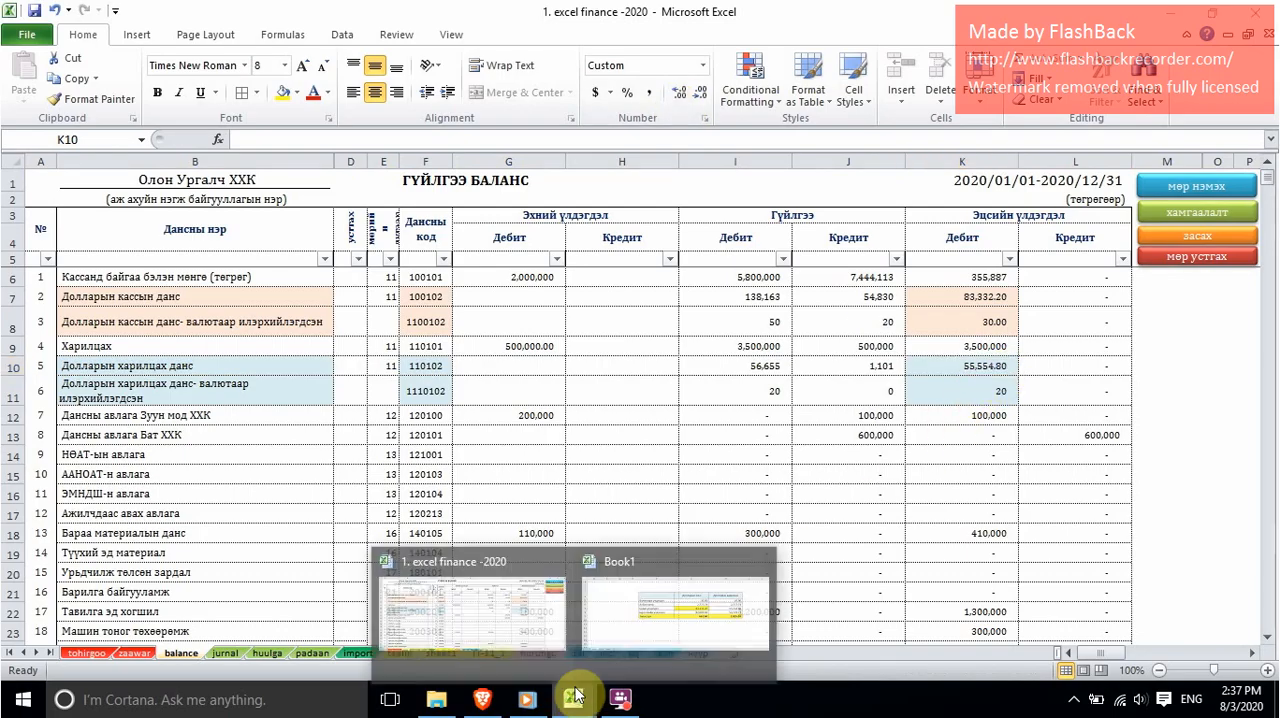
{"action": "left_click", "coordinate": [675, 610]}
{"action": "left_click", "coordinate": [1025, 373]}
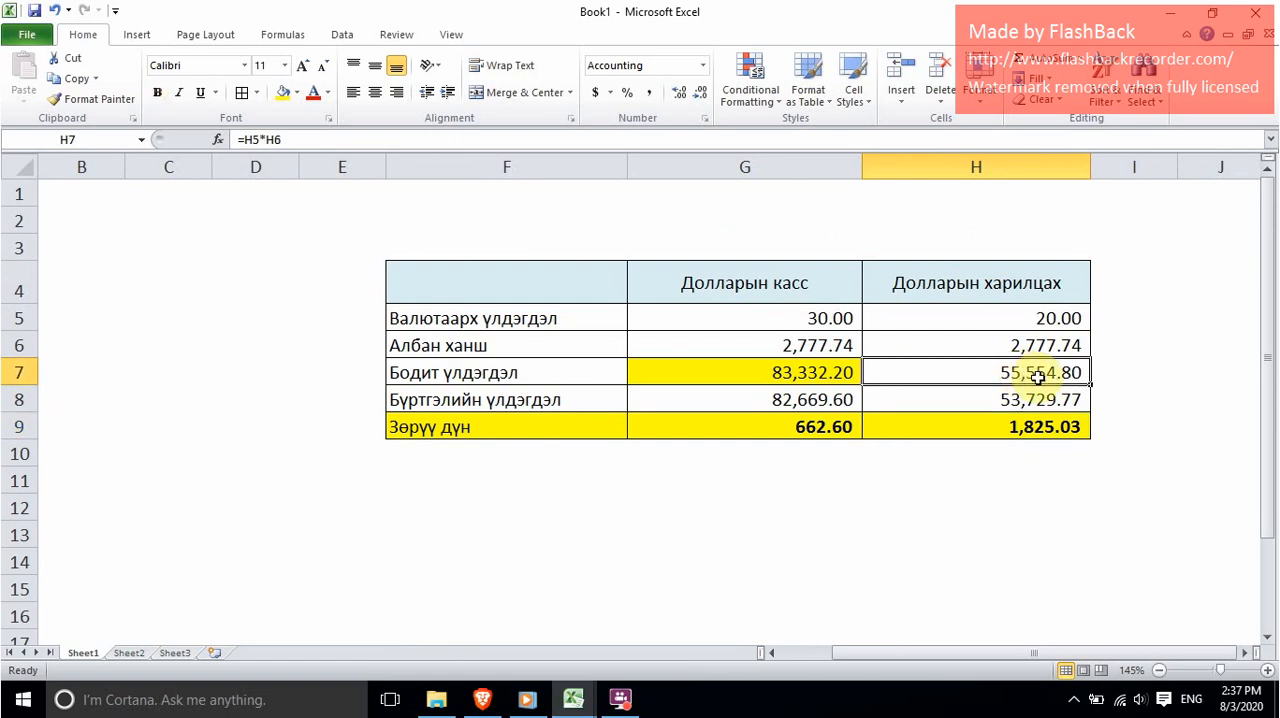
{"action": "left_click", "coordinate": [283, 92]}
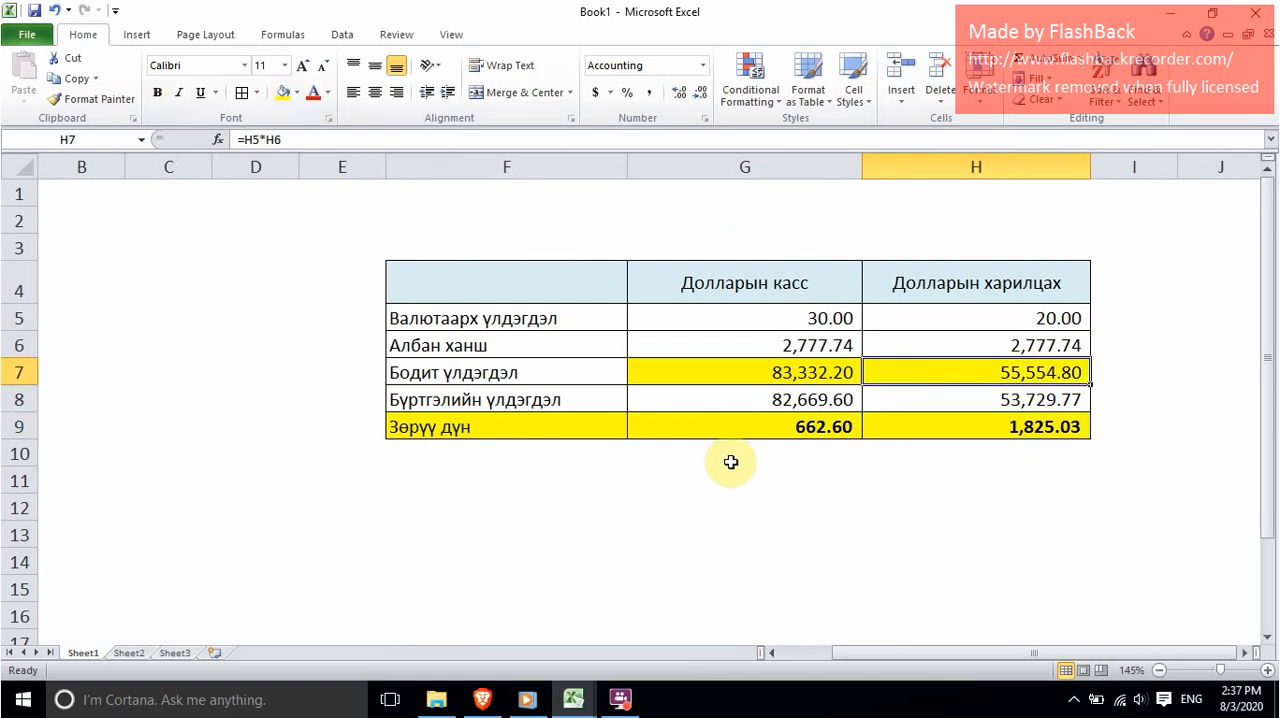
Step: Return to the balance sheet of excel finance -2020 and check the closing currency balance of Долларын харилцах данс in K11
{"action": "left_click", "coordinate": [573, 700]}
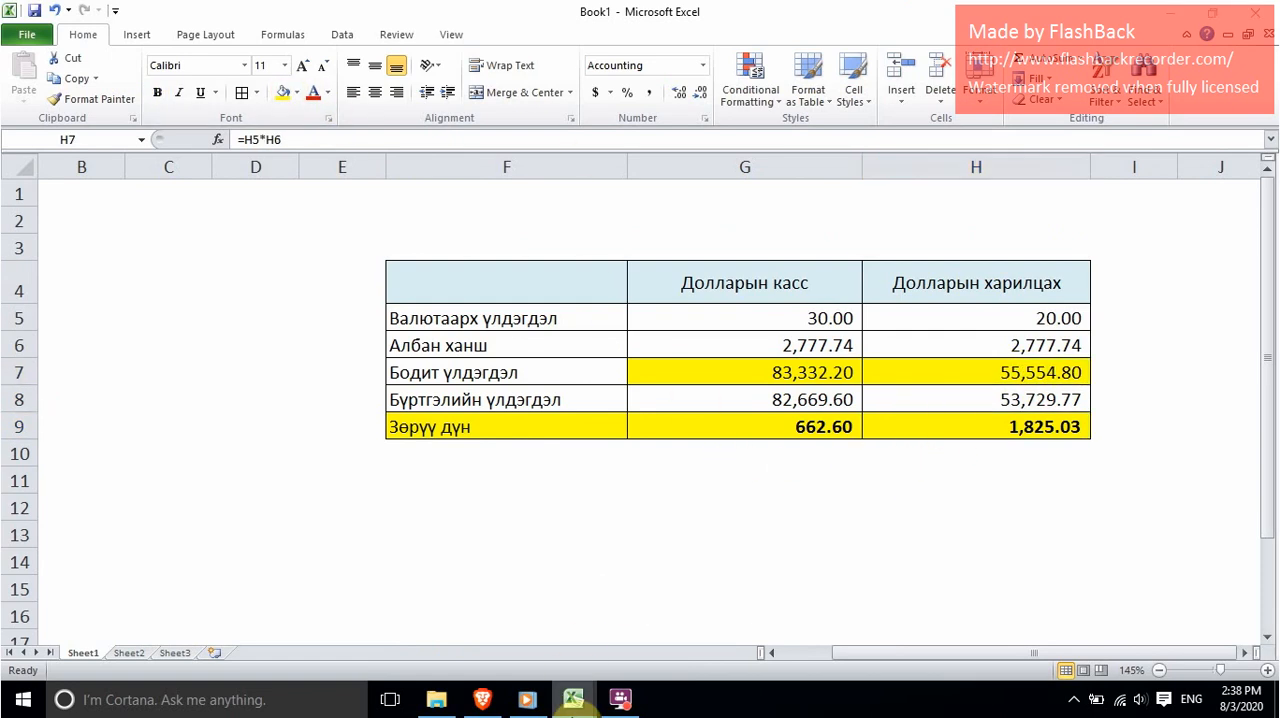
{"action": "left_click", "coordinate": [534, 627]}
{"action": "left_click", "coordinate": [942, 394]}
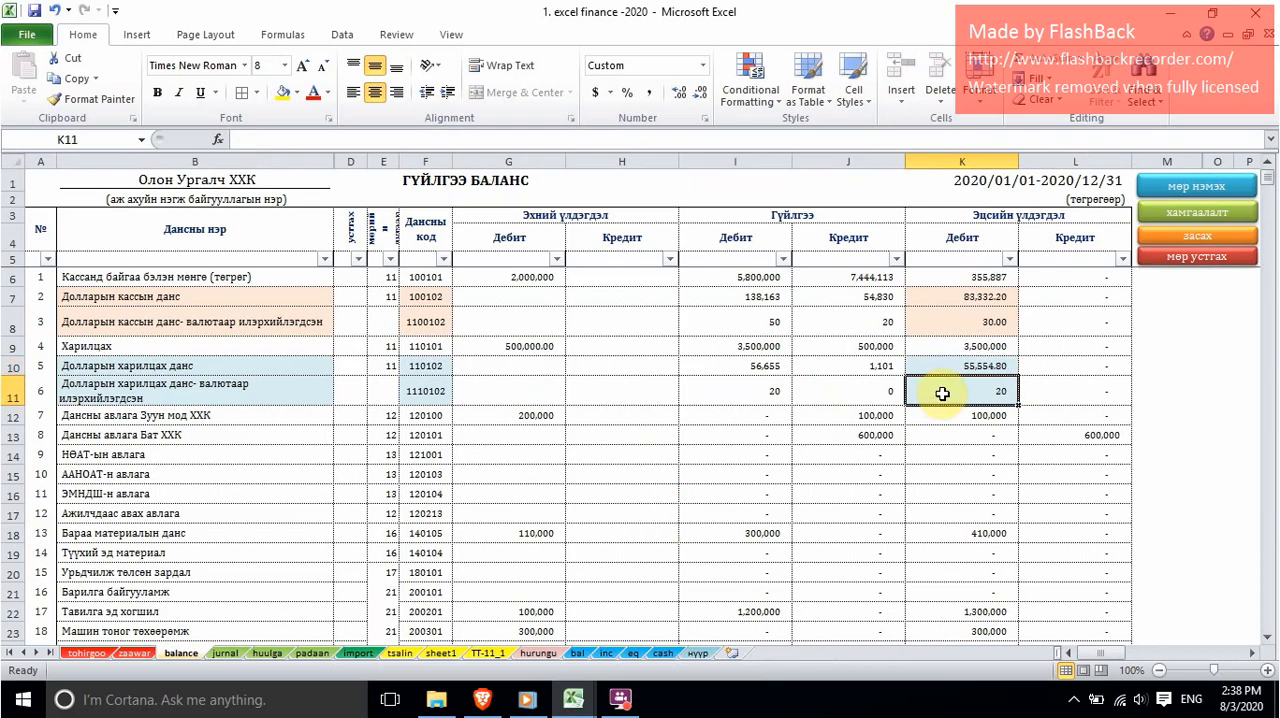